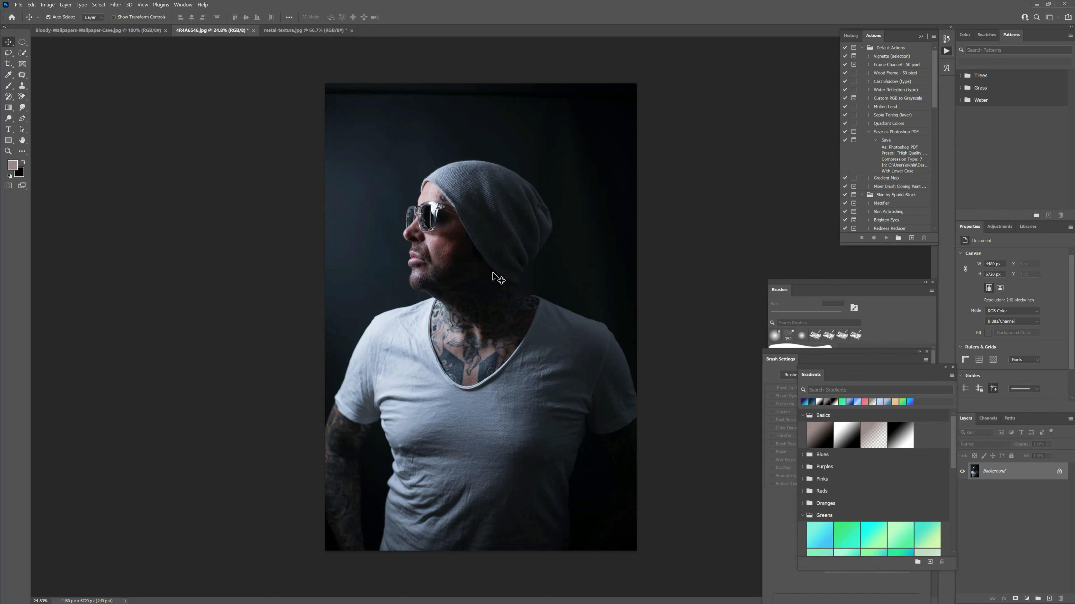
Add a Curves adjustment layer and raise the midtone point at input 123 to an output of about 209 to brighten the portrait
left_click(999, 226)
left_click(1000, 249)
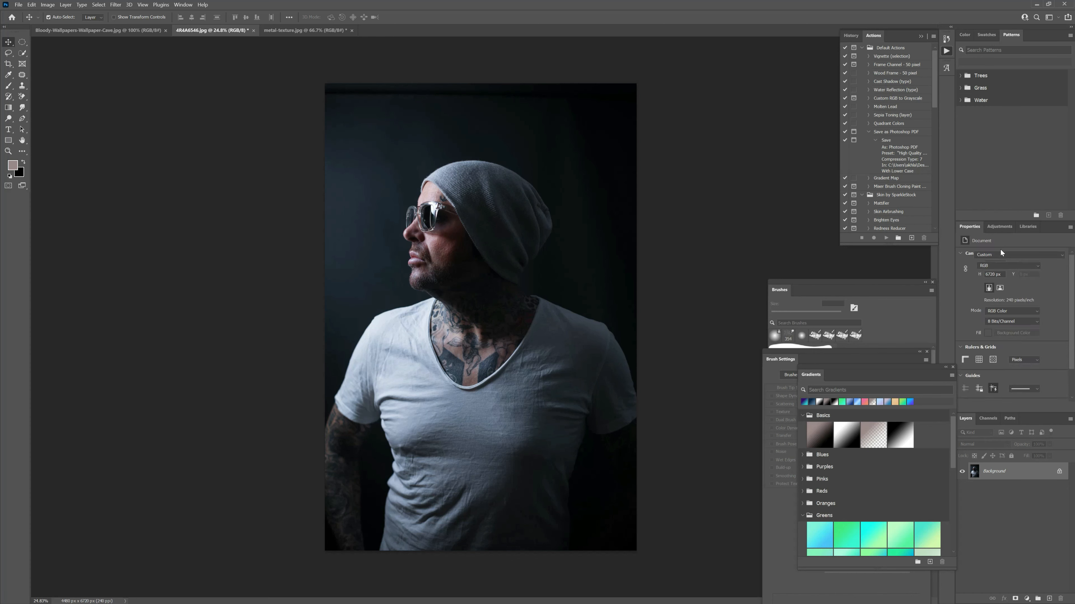
left_click(1020, 316)
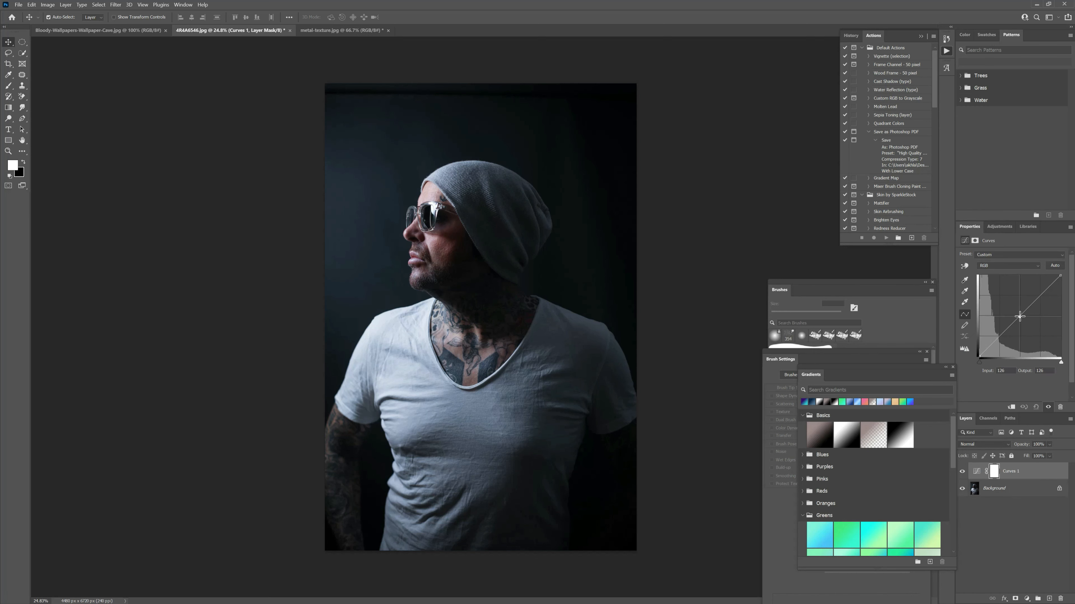
left_click_drag(1019, 316, 1019, 290)
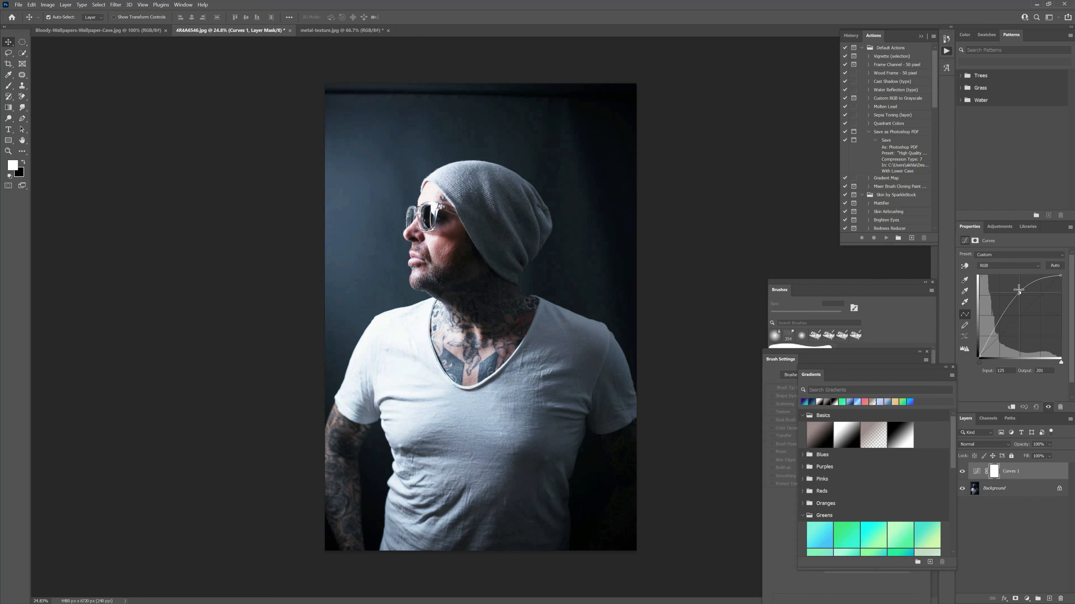
Select the man with the Quick Selection tool, including his head and hat, and subtract the background gap between arm and torso
left_click(26, 54)
mouse_move(461, 205)
left_mouse_down()
mouse_move(468, 229)
mouse_move(451, 243)
mouse_move(454, 316)
mouse_move(368, 392)
mouse_move(460, 397)
mouse_move(497, 530)
mouse_move(504, 517)
mouse_move(487, 476)
mouse_move(402, 422)
mouse_move(361, 417)
mouse_move(347, 458)
left_mouse_up()
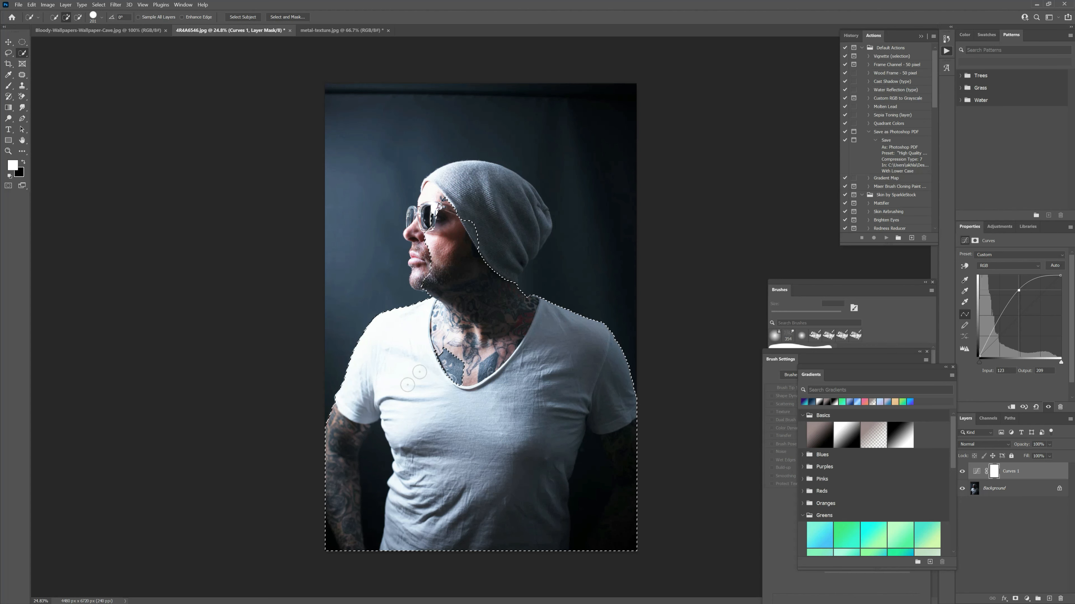
left_click_drag(449, 294, 438, 275)
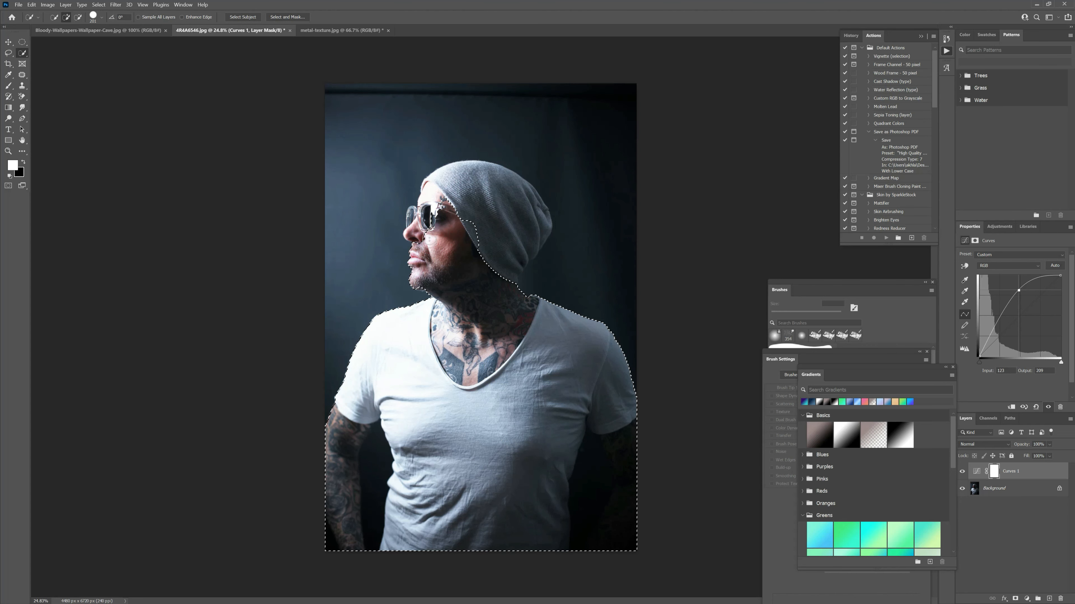
mouse_move(431, 187)
left_mouse_down()
mouse_move(436, 173)
mouse_move(497, 196)
mouse_move(560, 307)
left_mouse_up()
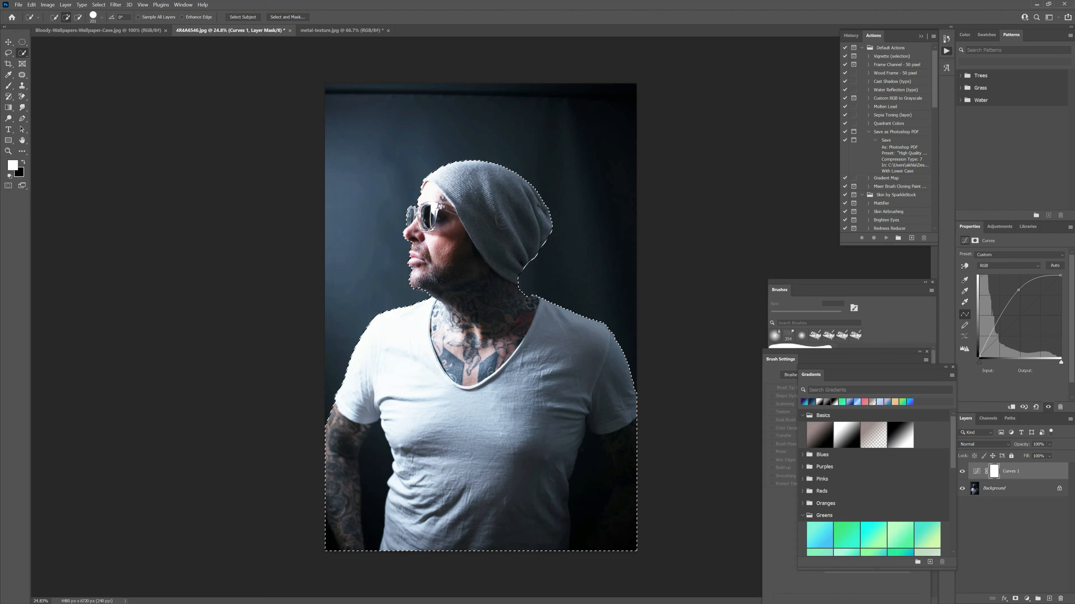
key("alt")
mouse_move(376, 505)
left_mouse_down()
mouse_move(389, 453)
mouse_move(375, 426)
left_mouse_up()
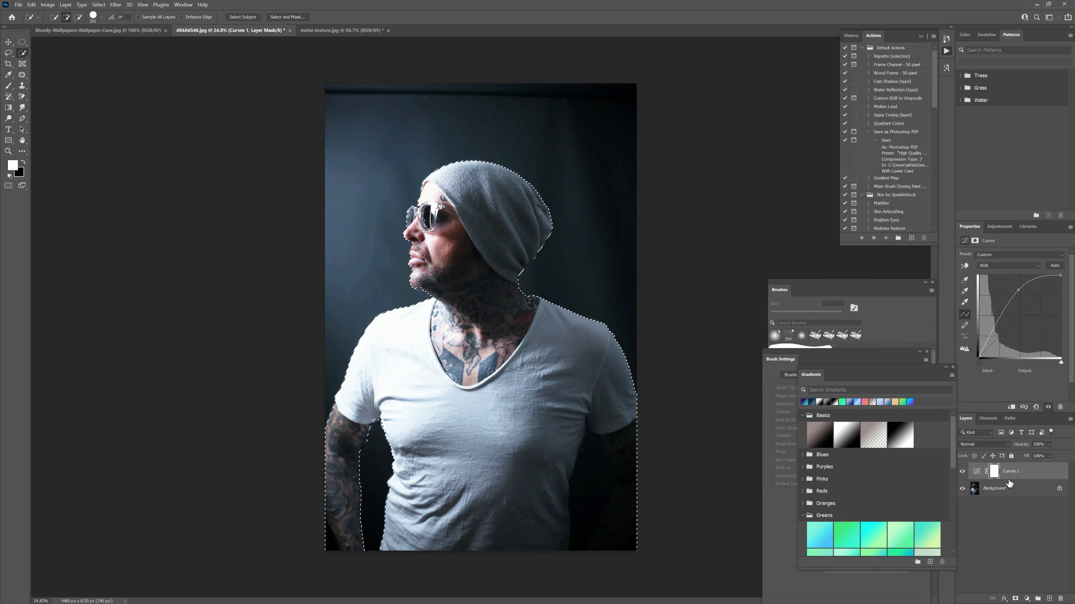
Delete the Curves adjustment layer together with its layer mask while keeping the man's selection active
left_click(1061, 599)
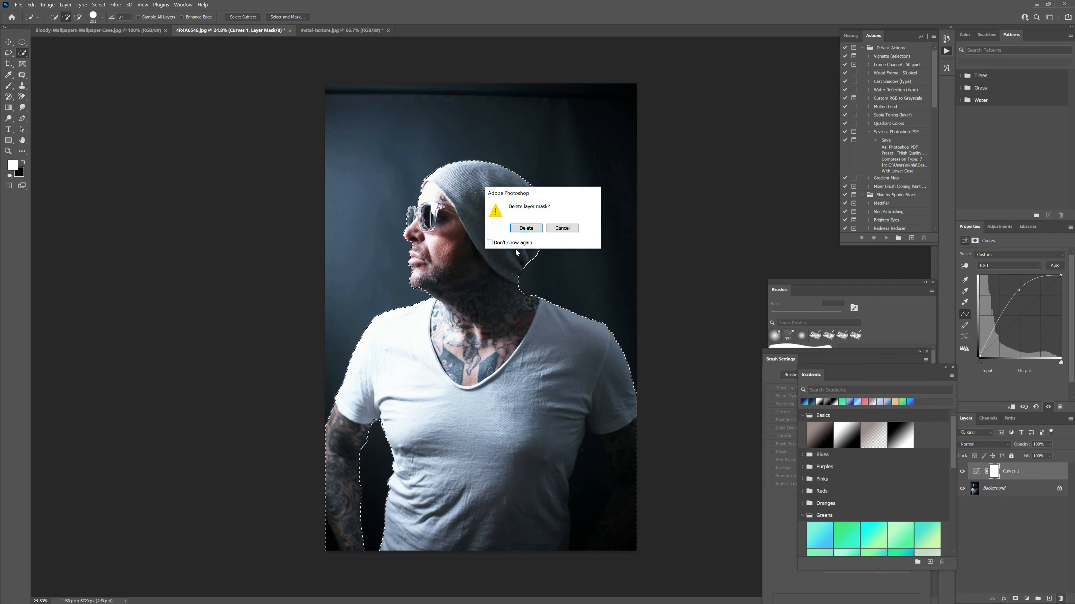
left_click(525, 228)
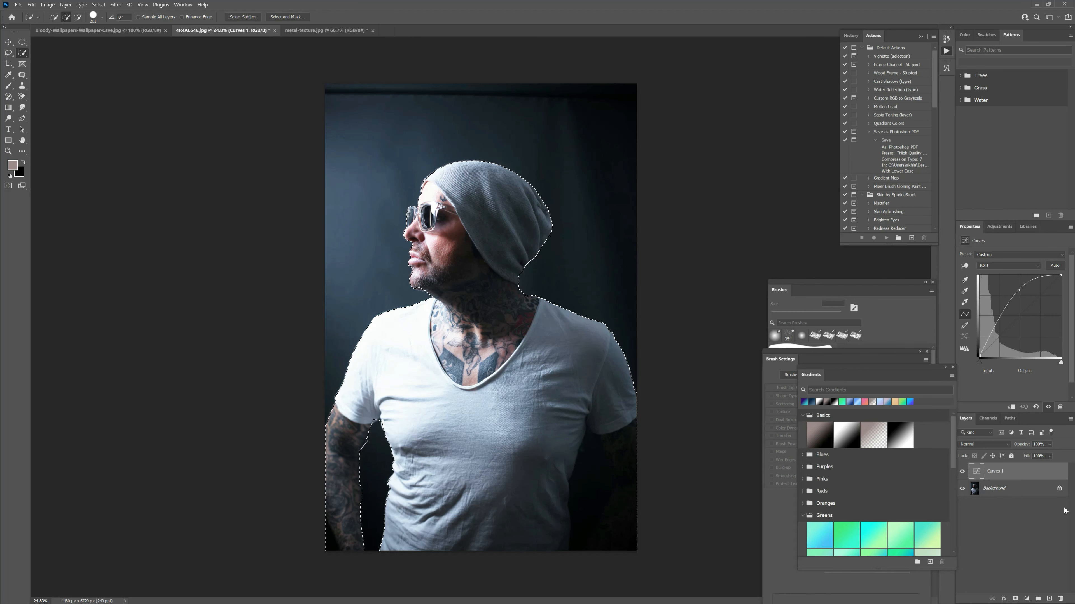
left_click(1060, 599)
left_click(540, 230)
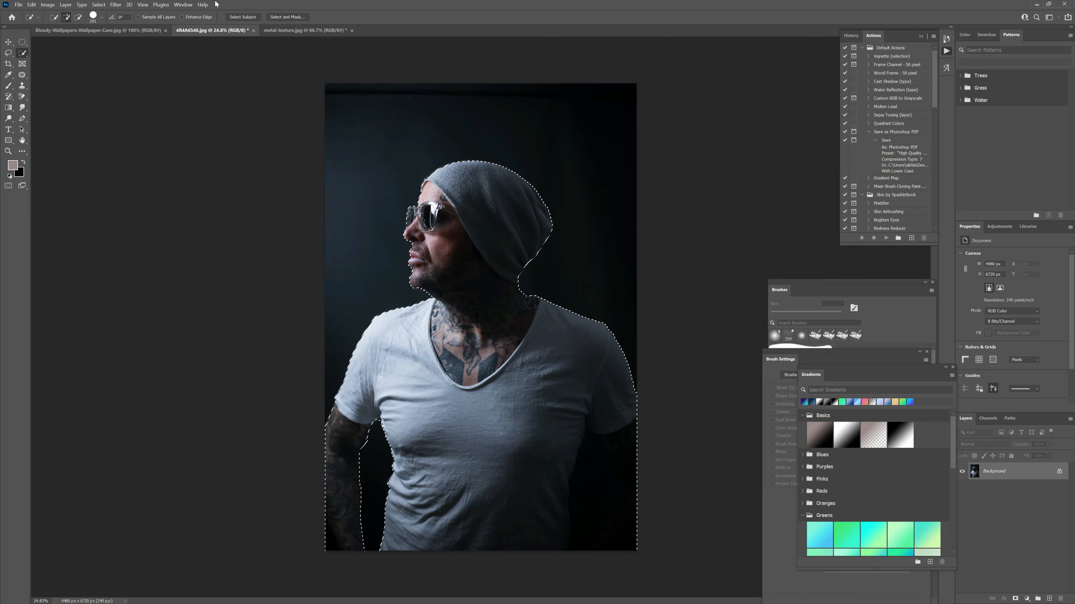
Save the man's selection as a new named channel in 4R4A6546.jpg
left_click(98, 5)
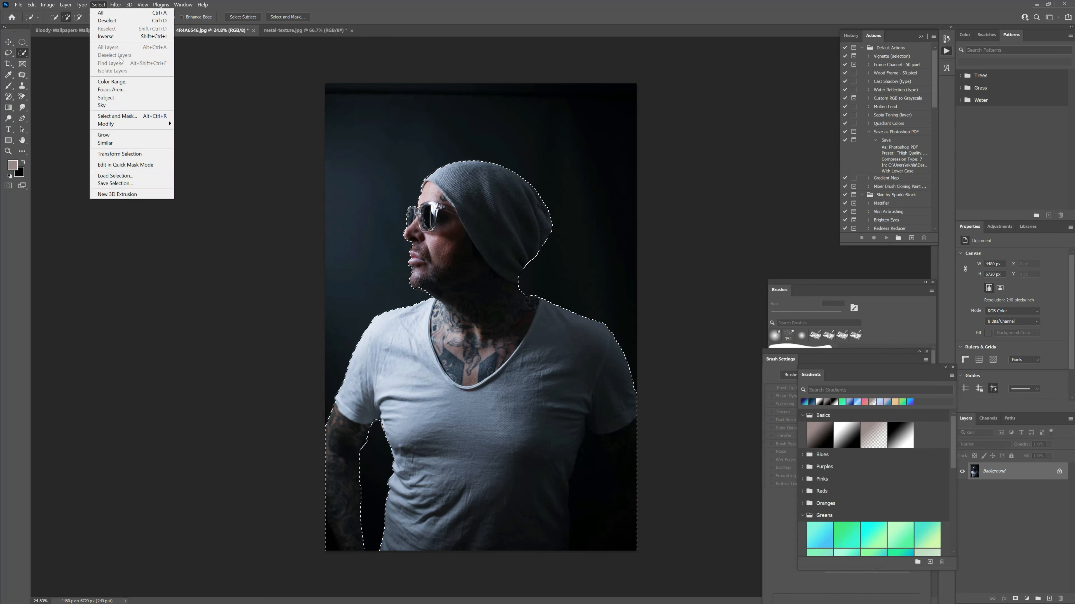
left_click(132, 183)
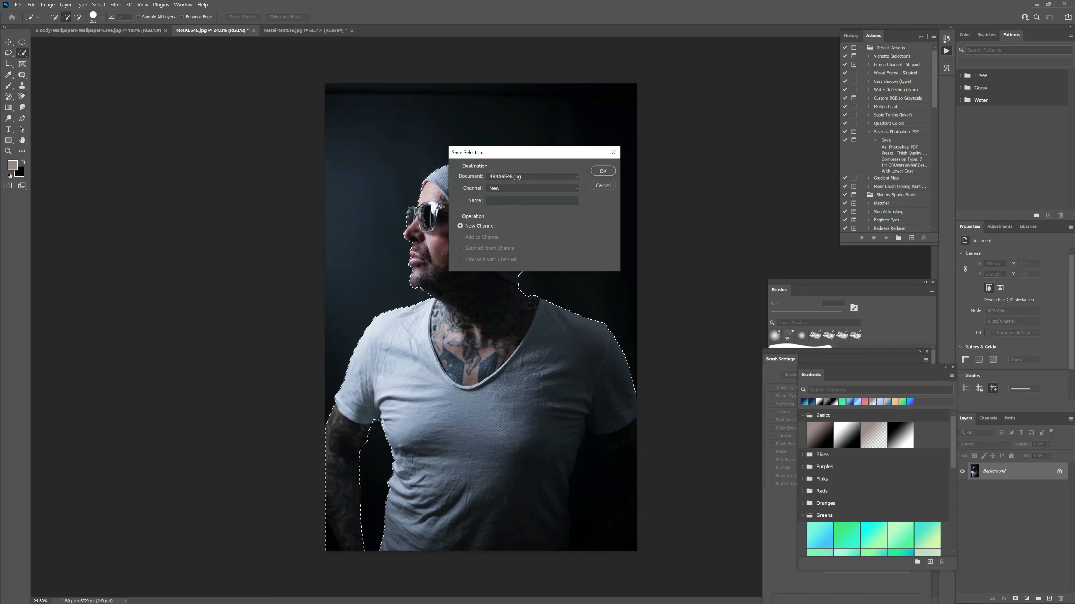
type("mode")
key("BackSpace")
left_click(604, 171)
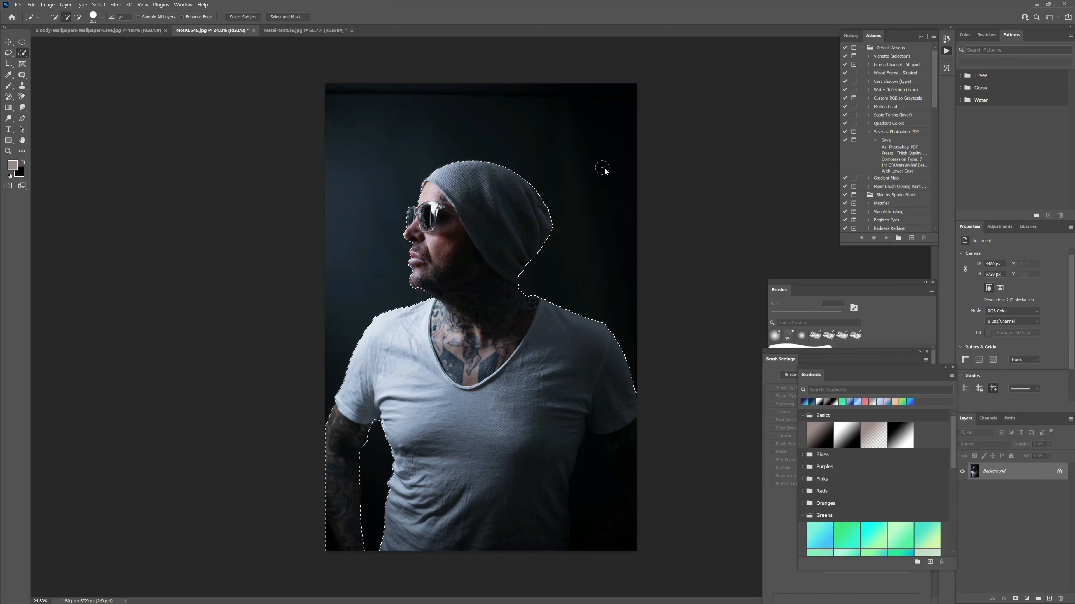
Look over the metal-texture.jpg and Bloody-Wallpapers-Wallpaper-Cave.jpg source images
left_click(305, 30)
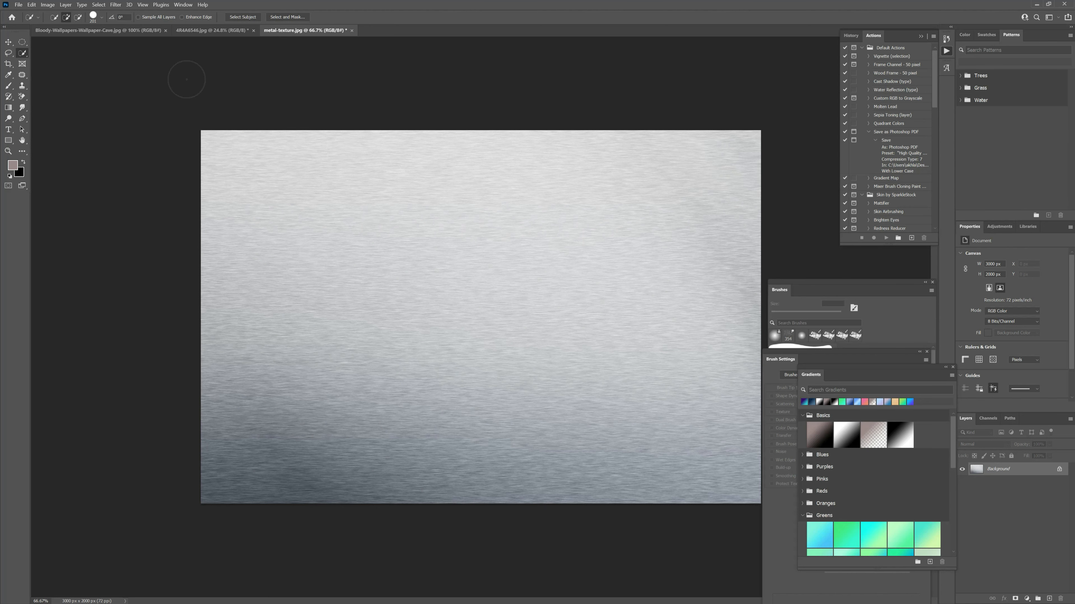
left_click(113, 33)
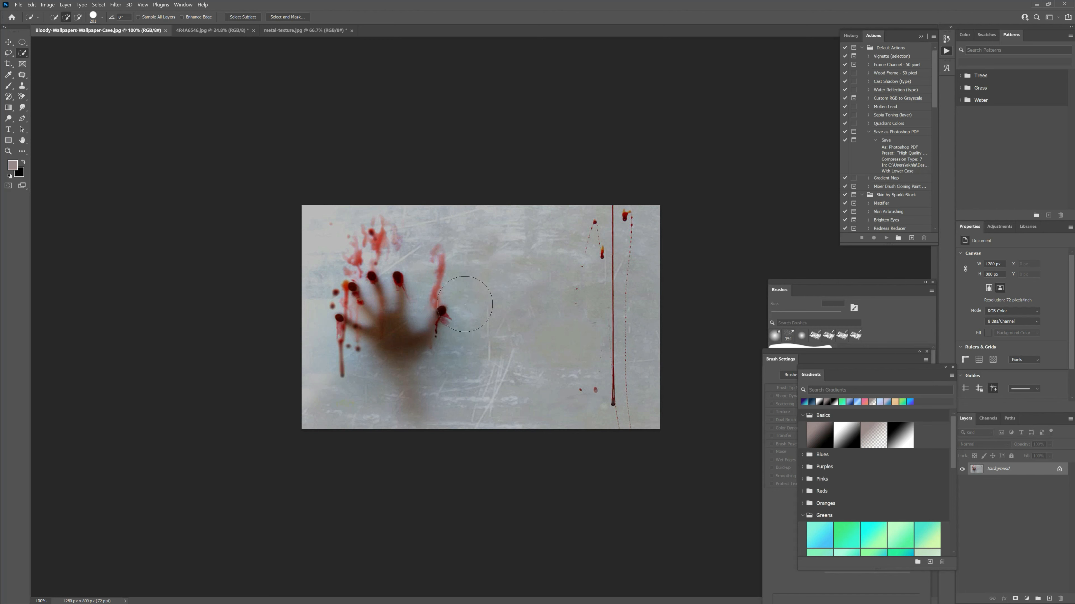
left_click(313, 32)
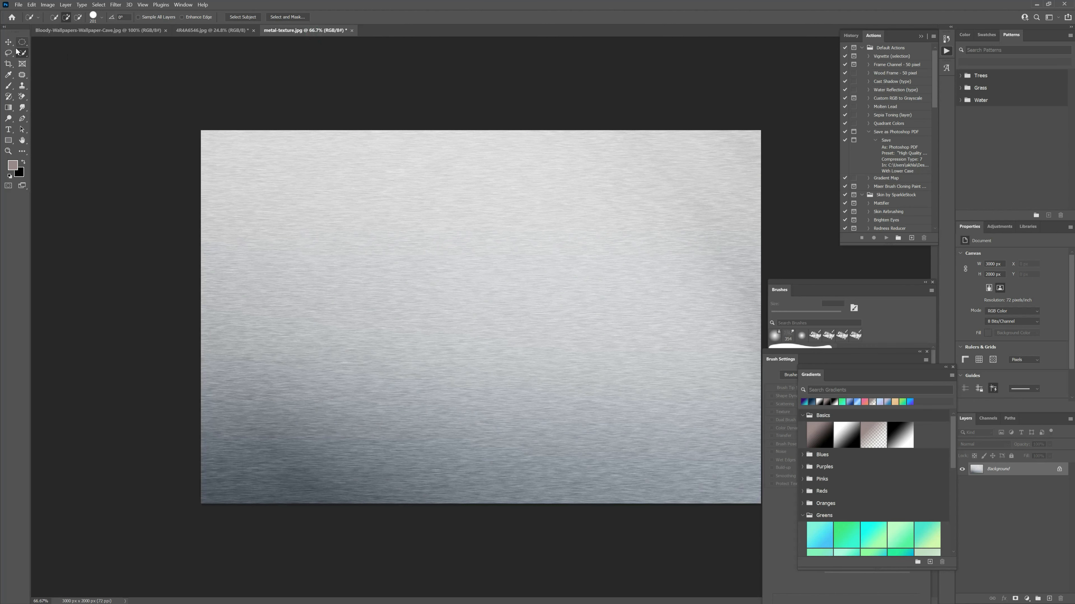
Clear the active selection in the portrait and copy the metal-texture.jpg image onto it as a new layer
left_click(8, 42)
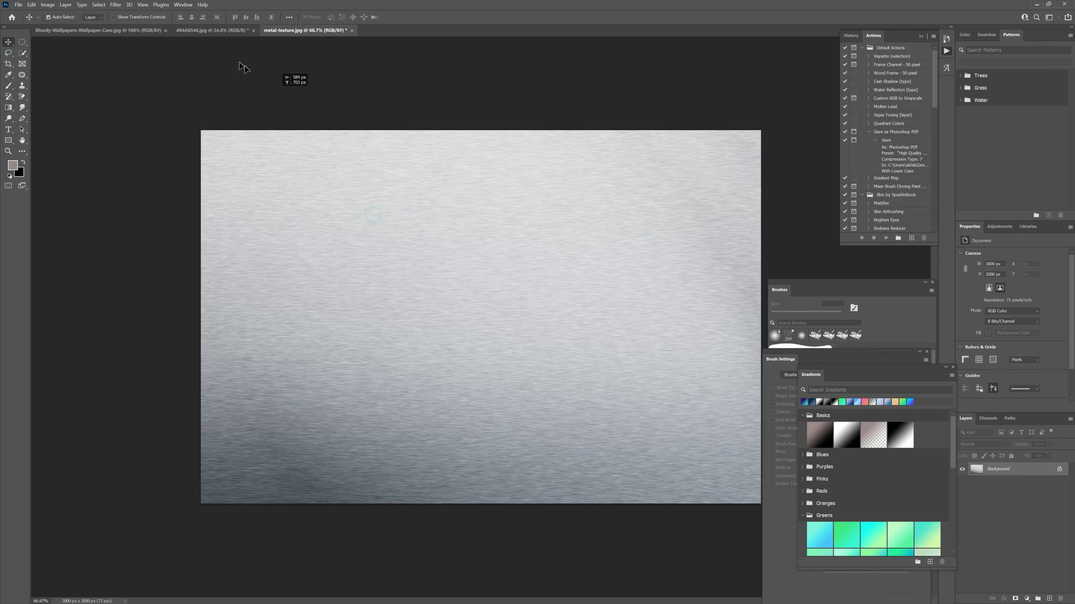
left_click(216, 31)
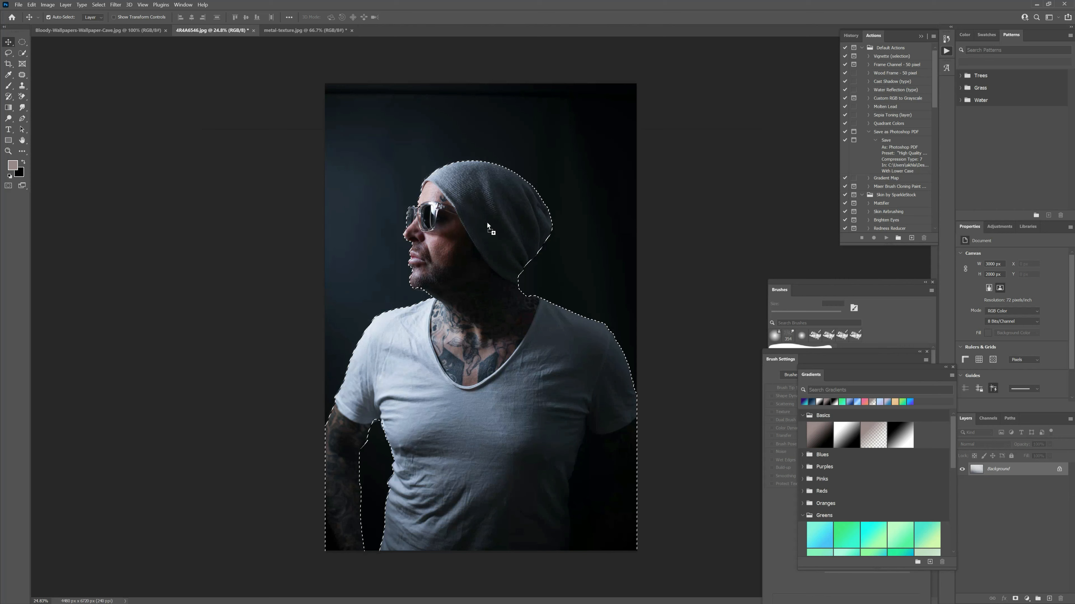
left_click_drag(487, 224, 308, 47)
left_click(211, 31)
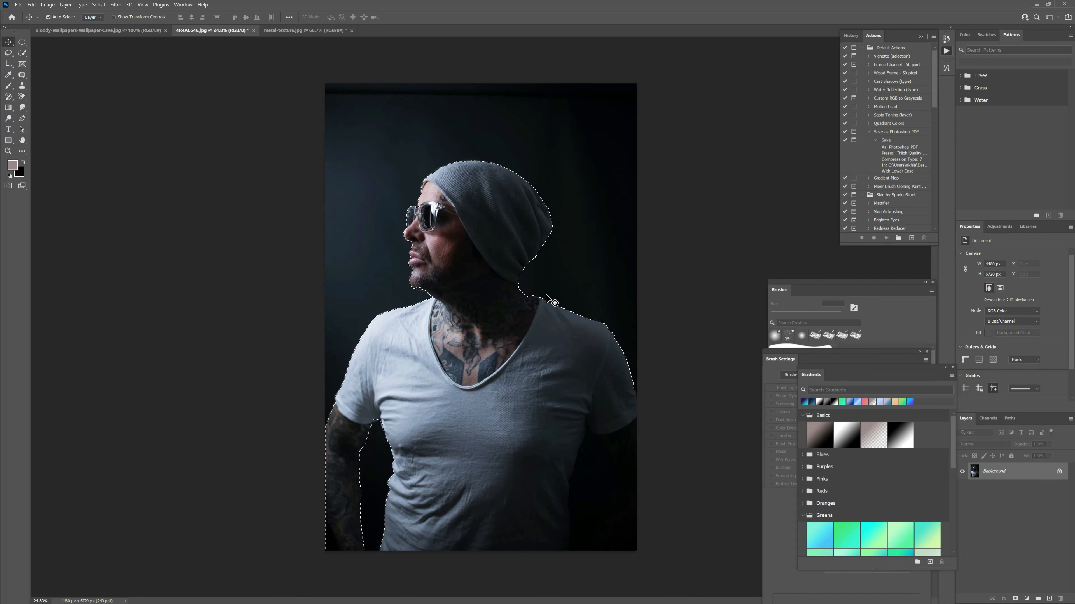
key("ctrl+d")
left_click(312, 33)
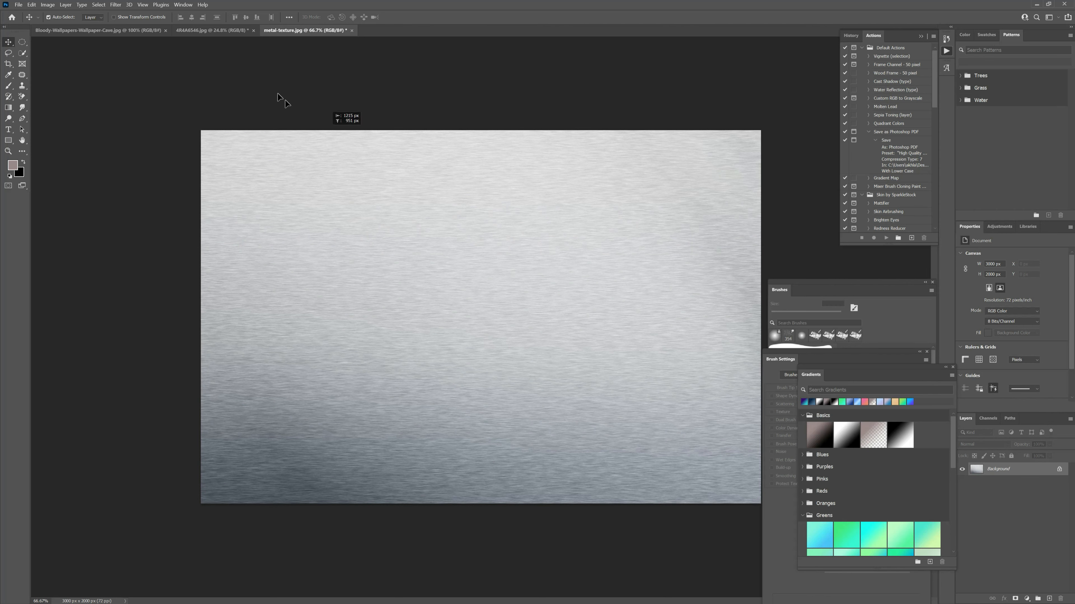
left_click_drag(223, 32, 483, 202)
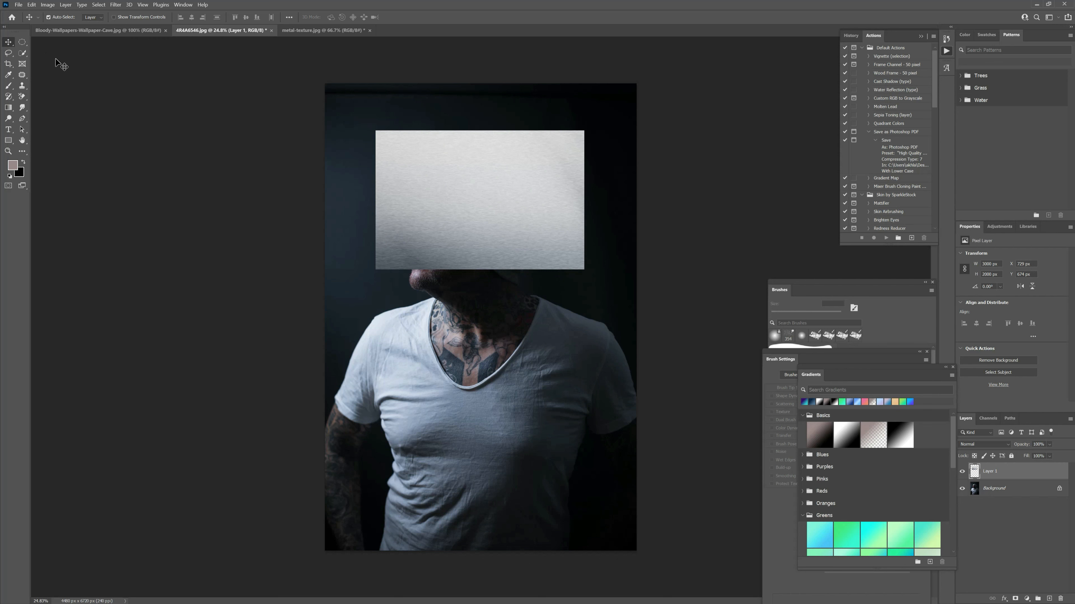
Rotate the metal texture about 90 degrees, align it with the canvas's upper-left corner, and scale it to about 224% to fill the canvas
key("ctrl+t")
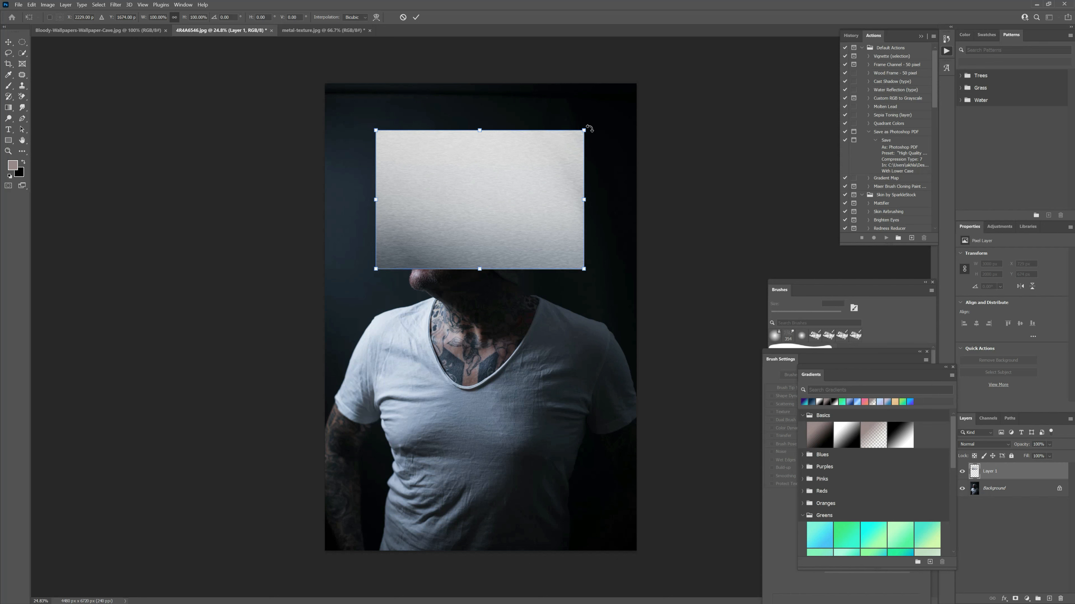
left_click_drag(590, 128, 529, 275)
left_click_drag(464, 191, 379, 182)
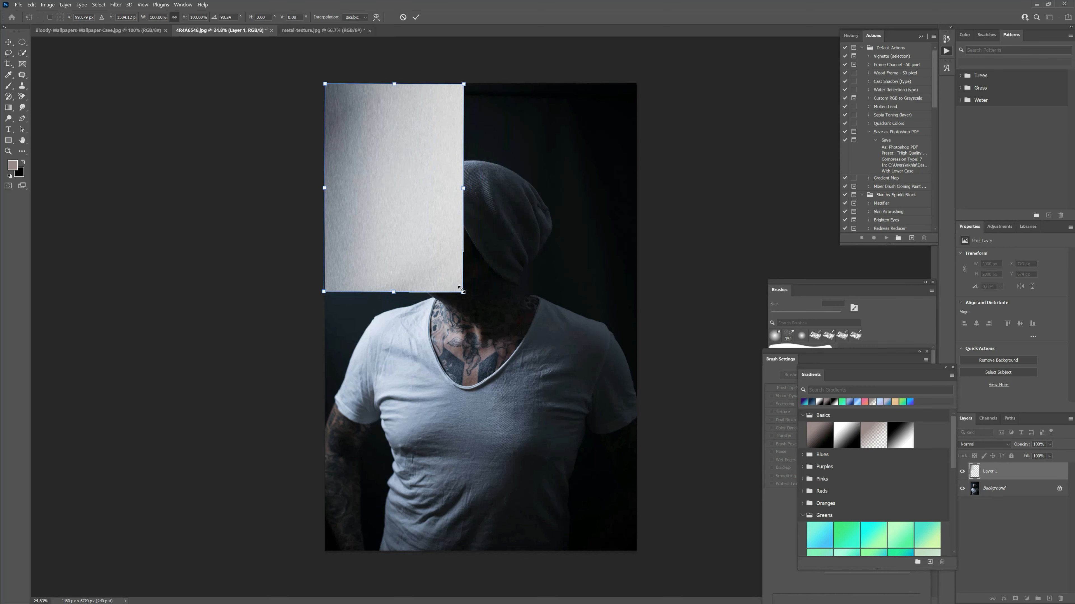
left_click_drag(463, 291, 634, 550)
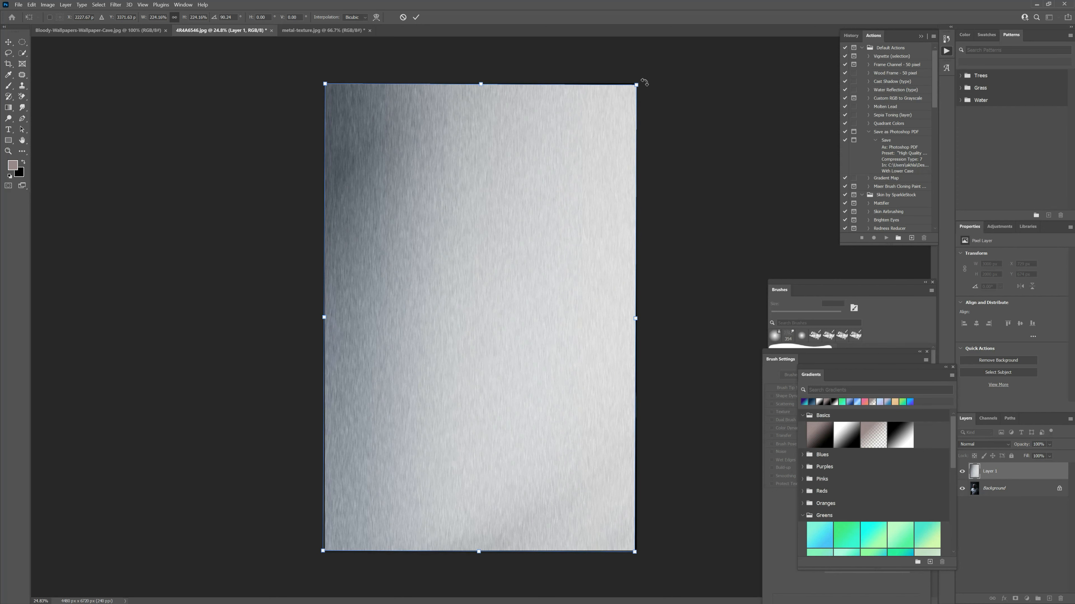
Fine-tune the texture's rotation to about 89.8 degrees and its scale to about 224.3% to cover the canvas edges, and apply the transform
left_click_drag(642, 79, 644, 82)
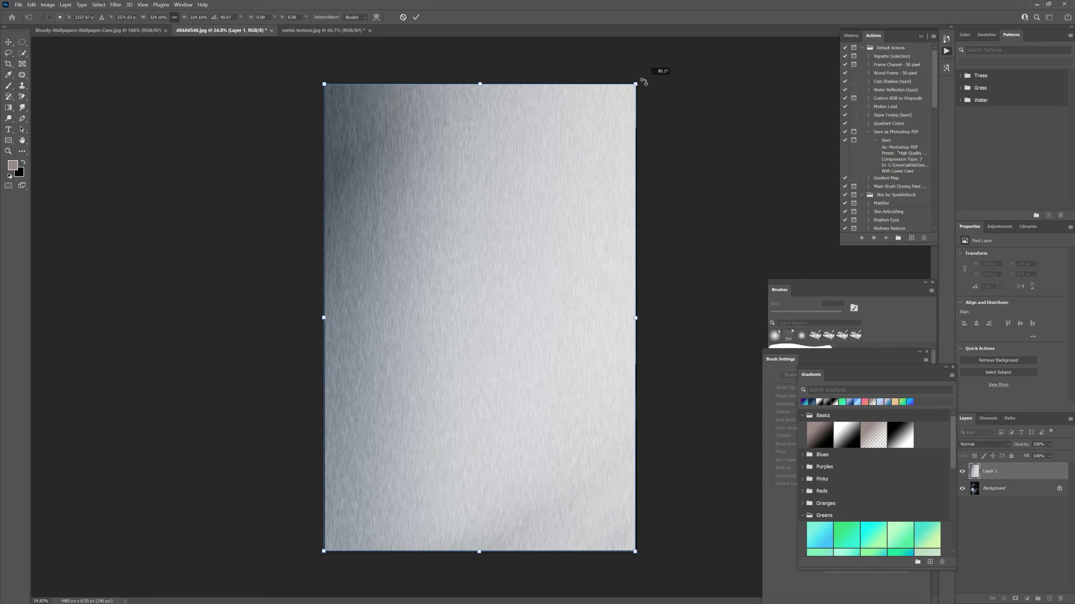
left_click_drag(643, 82, 644, 84)
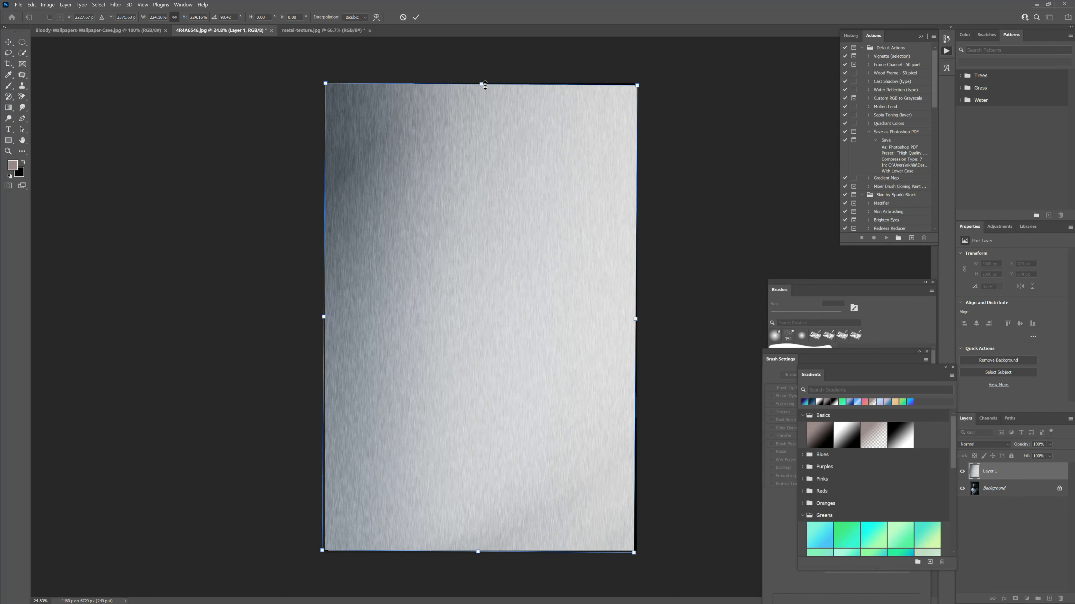
left_click_drag(648, 83, 649, 83)
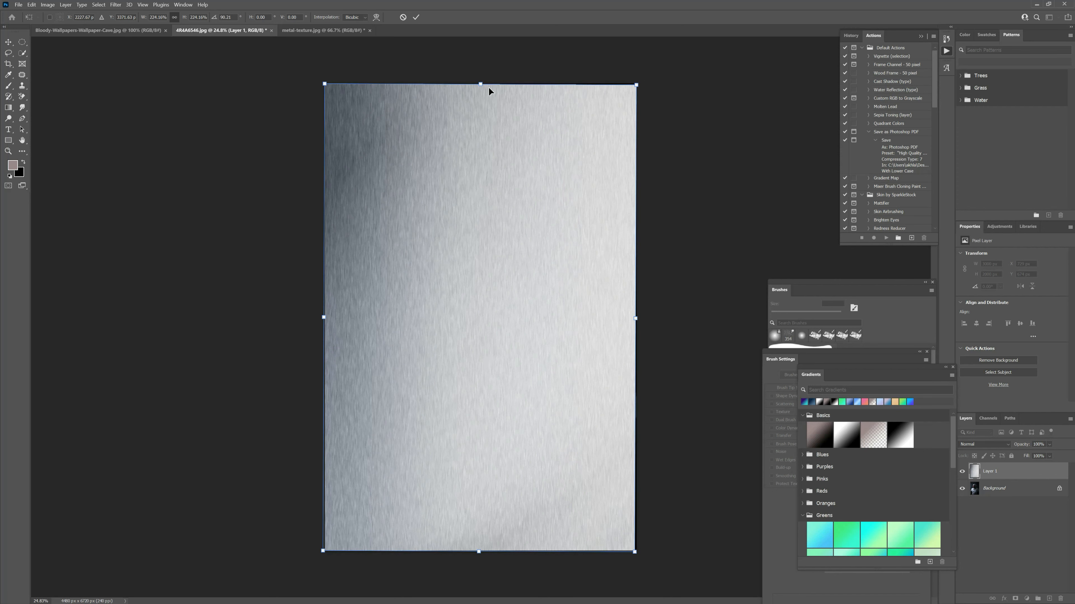
left_click_drag(646, 318, 647, 318)
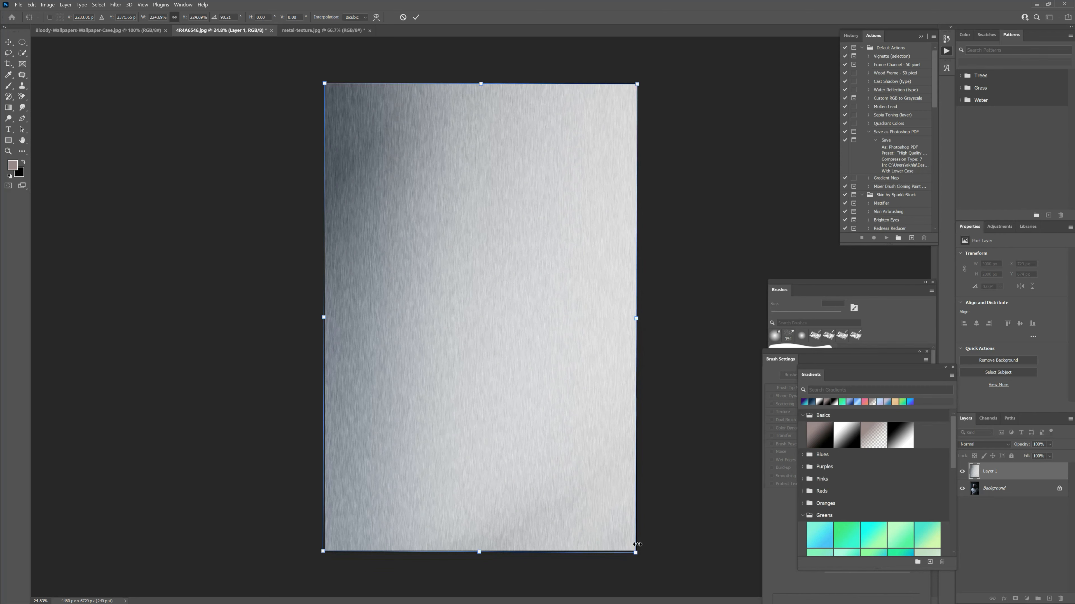
left_click_drag(479, 551, 479, 550)
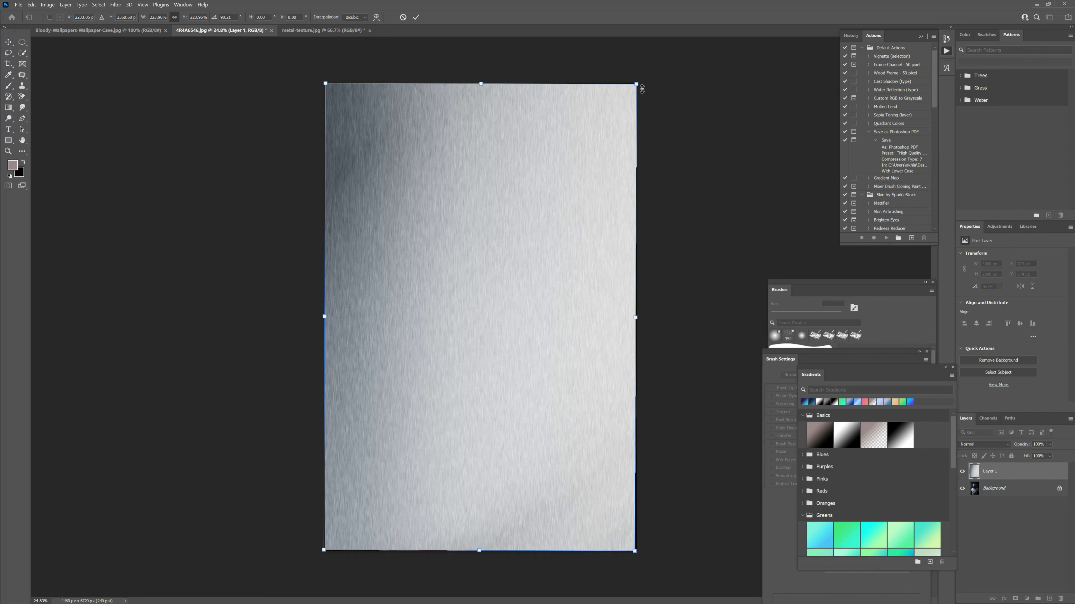
left_click_drag(646, 85, 644, 83)
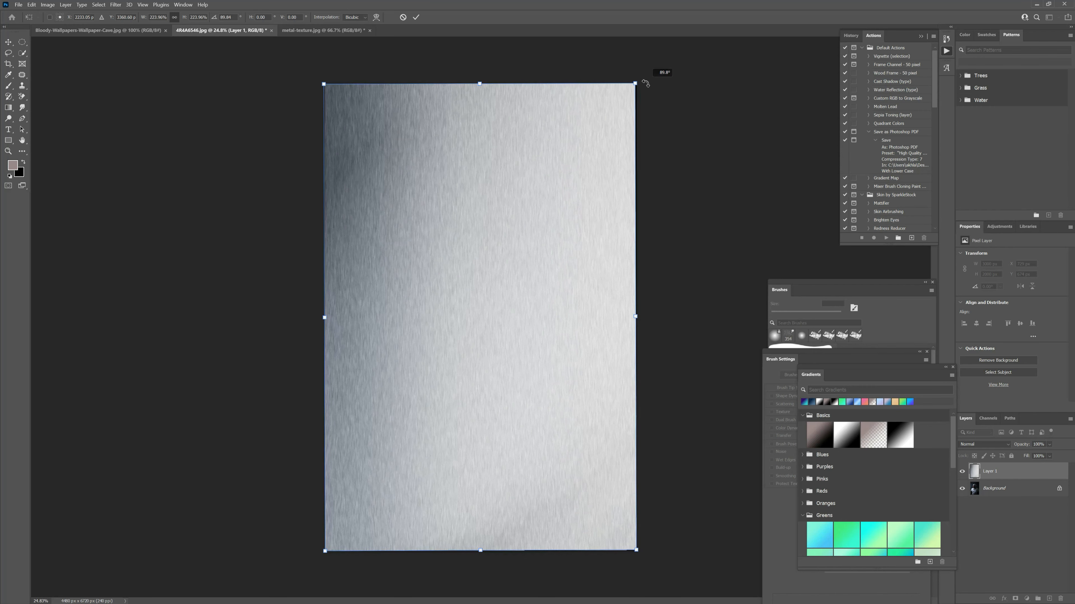
left_click_drag(638, 317, 639, 316)
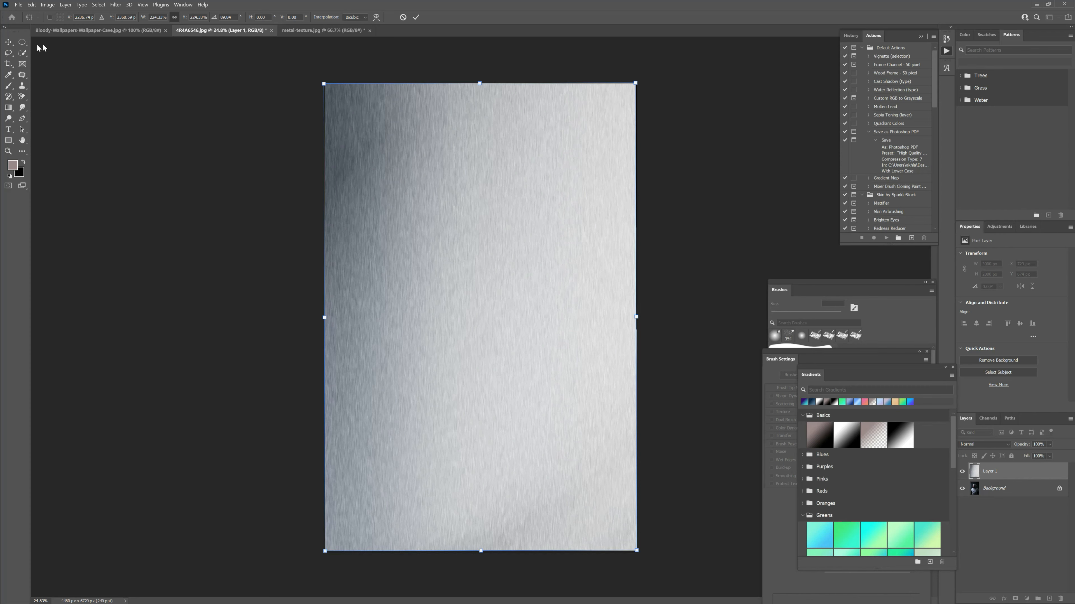
left_click(8, 42)
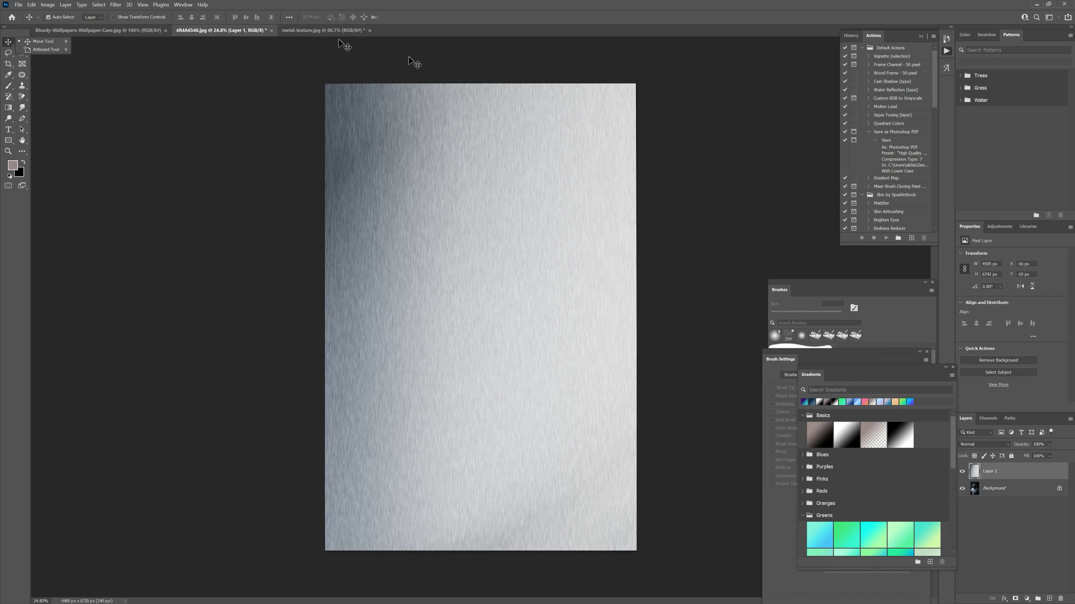
Load the saved selection "m" of the man in 4R4A6546.jpg as a new selection
left_click(98, 5)
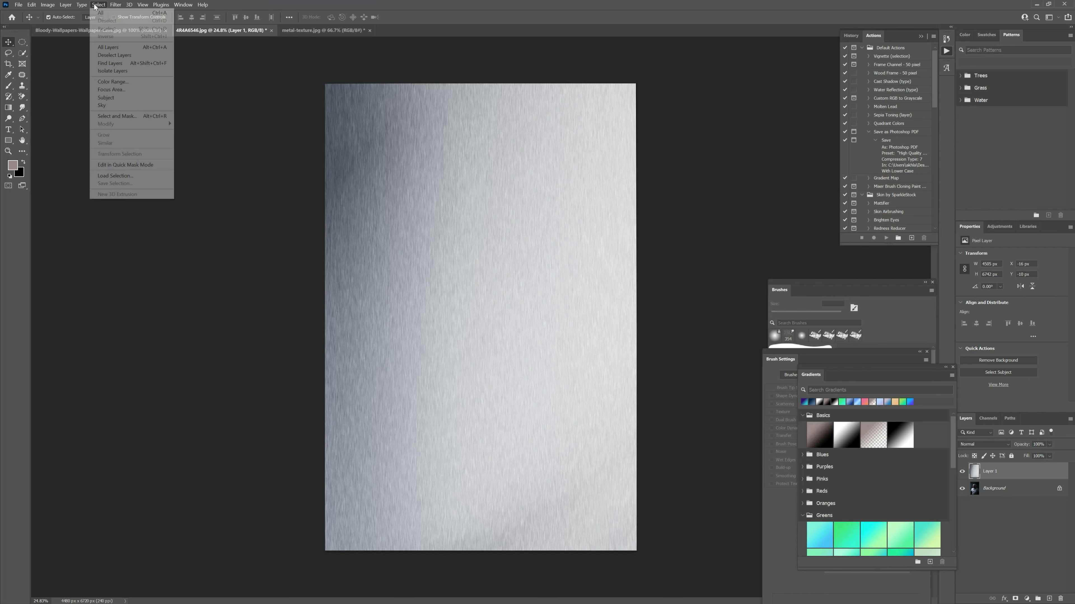
left_click(135, 173)
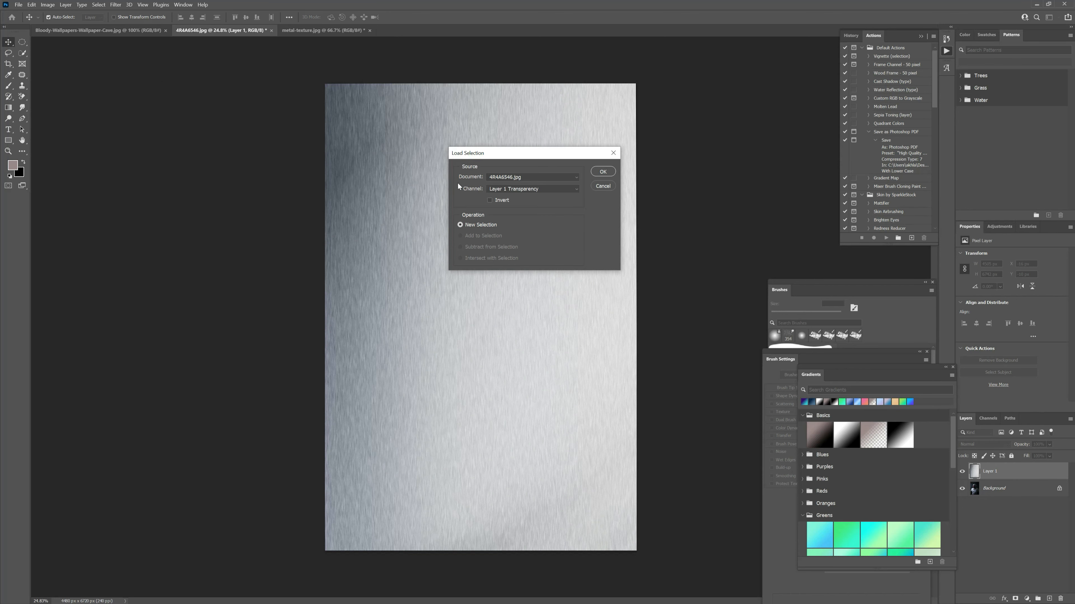
left_click(535, 193)
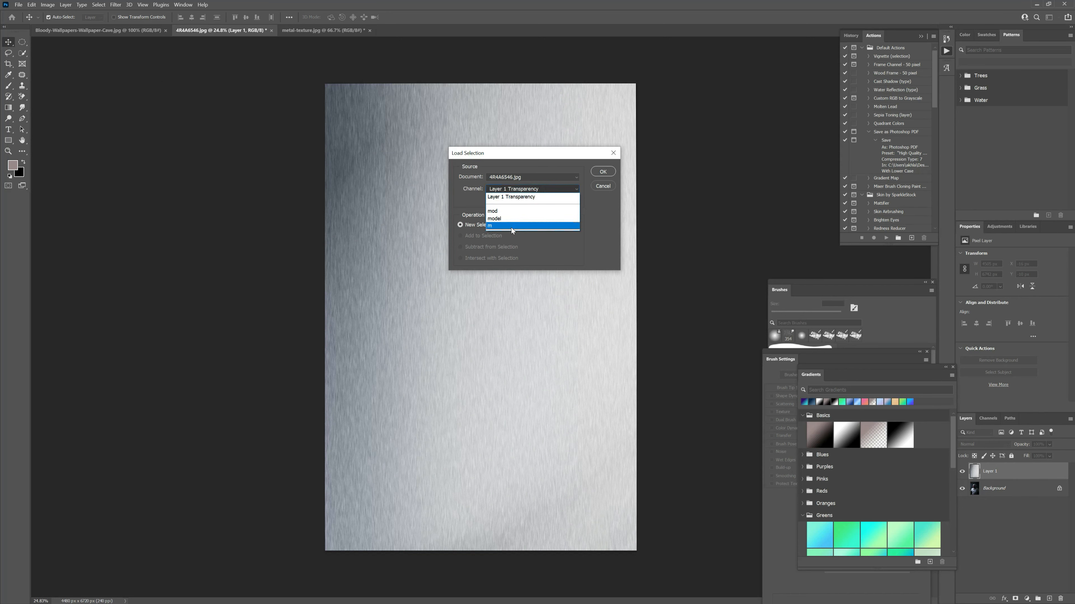
left_click(511, 228)
left_click(603, 171)
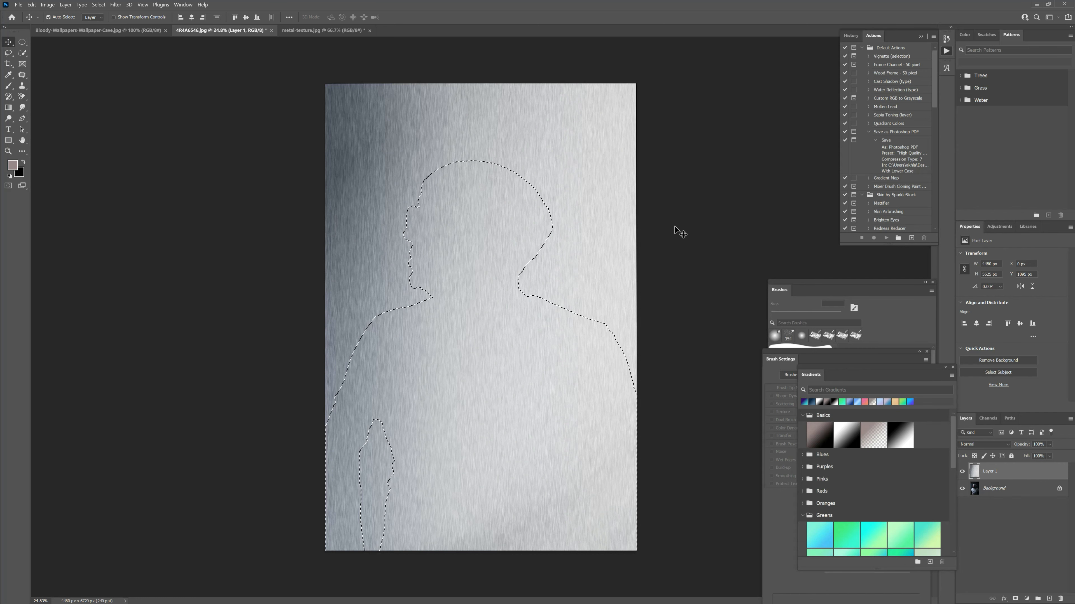
Invert the selection and add it as a layer mask on Layer 1 to hide the metal texture over the man
key("ctrl+shift+i")
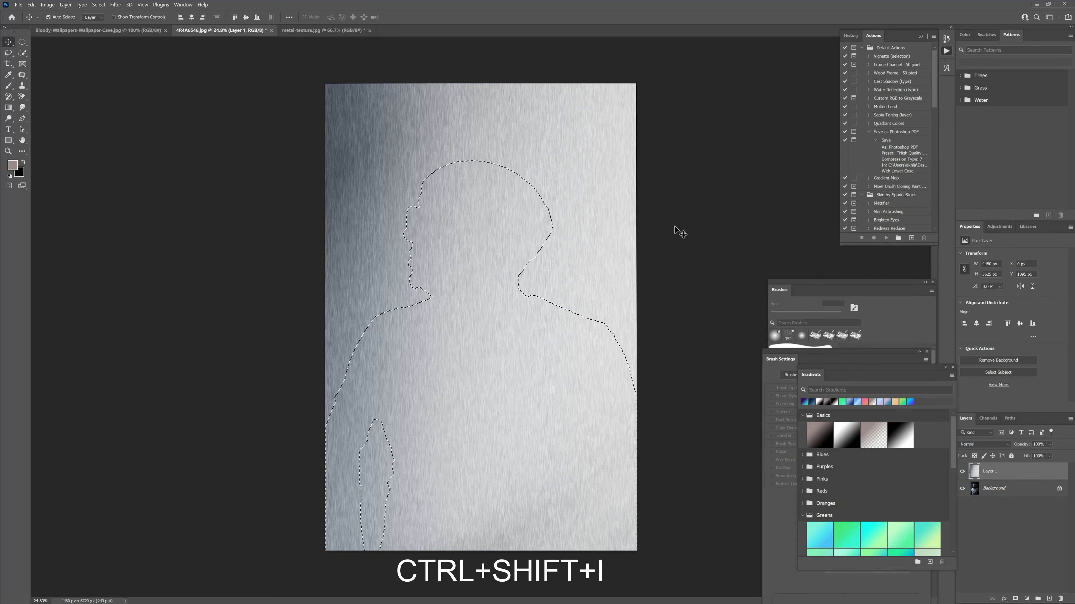
key("ctrl+shift+i")
left_click(1015, 599)
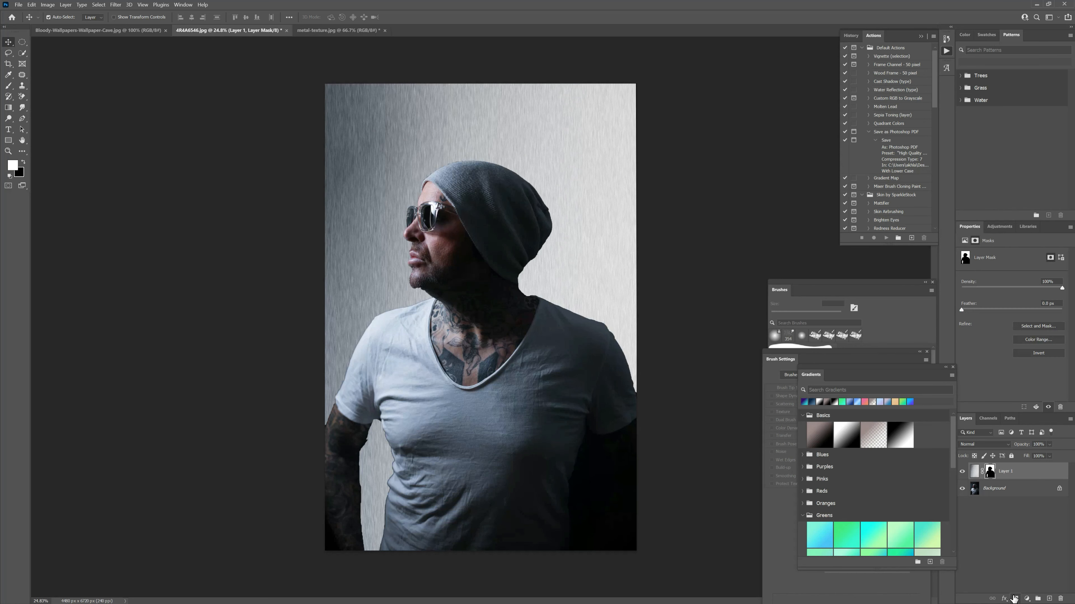
left_click(769, 335)
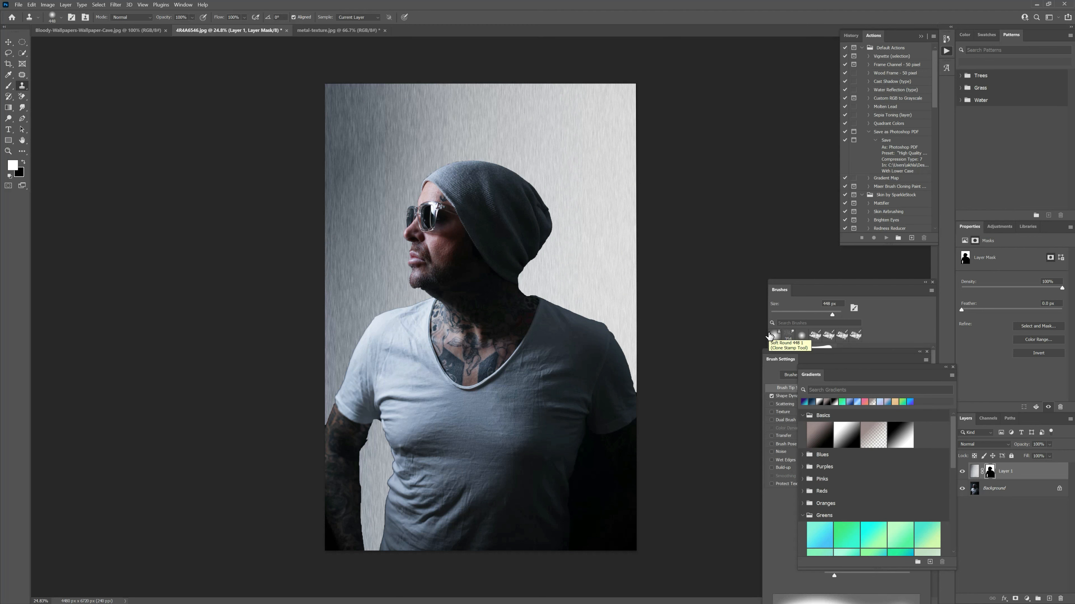
key("v")
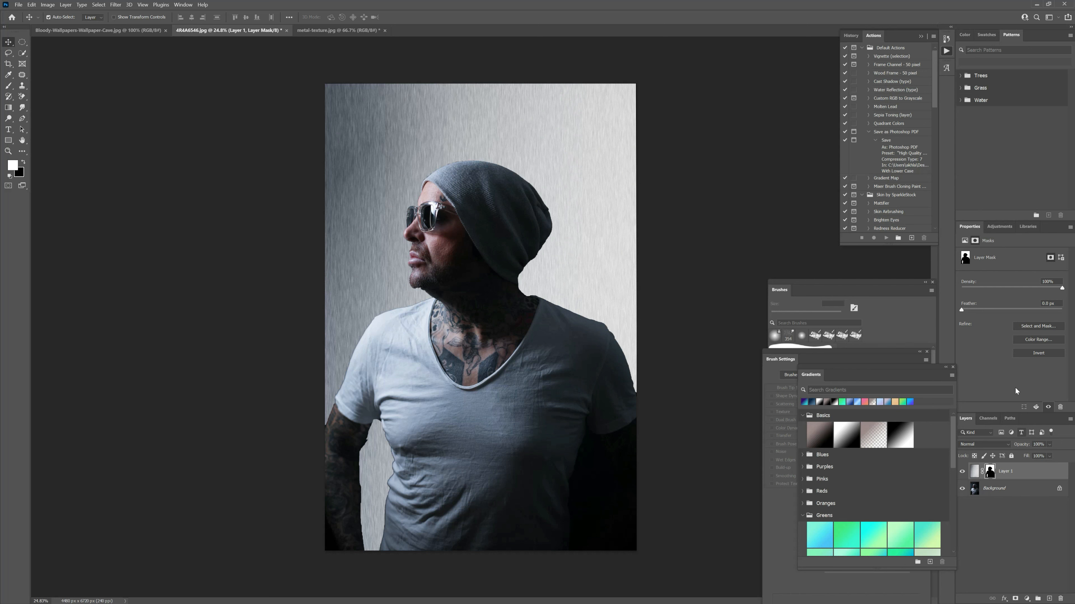
Add a Curves adjustment layer above Layer 1 and brighten the midtones, raising input 123 to output 202
left_click(1001, 227)
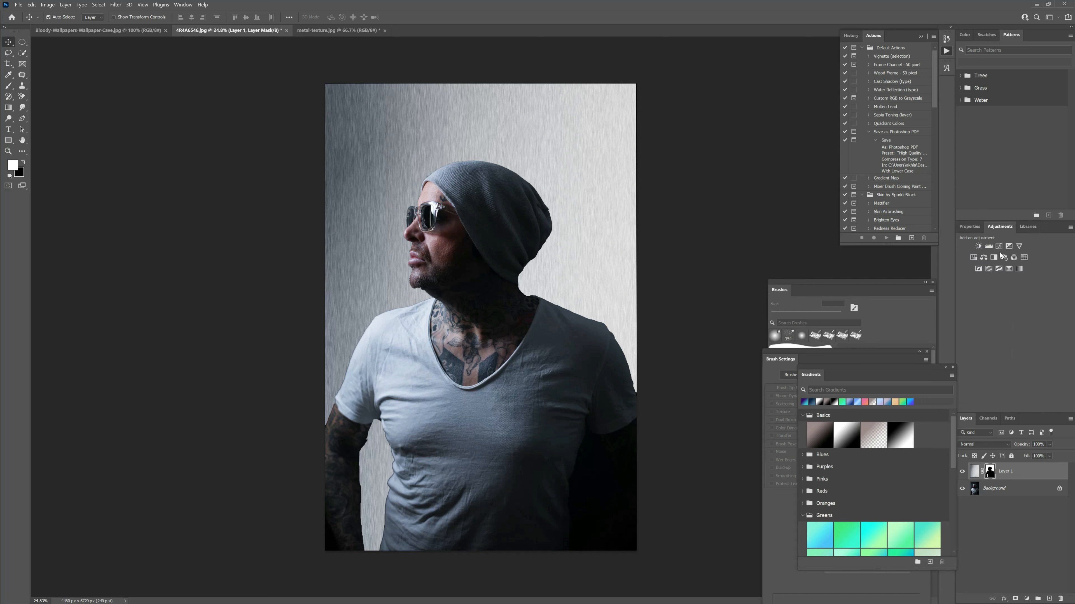
left_click(998, 247)
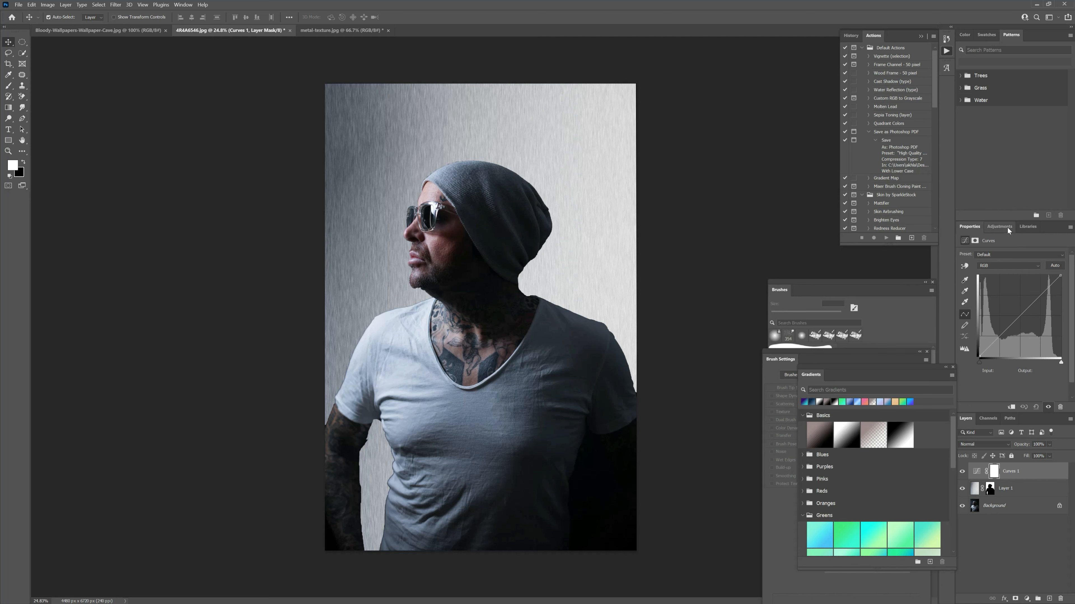
left_click_drag(1019, 315, 1019, 292)
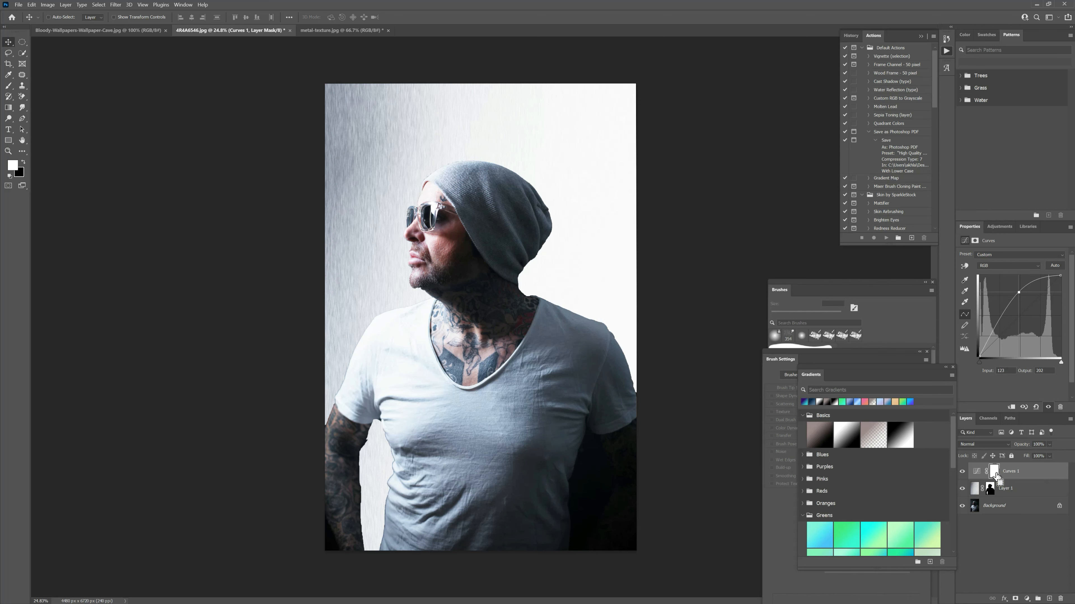
Invert the brightening Curves layer's mask to black and rename the layer "dodge"
key("ctrl+i")
double_click(1011, 471)
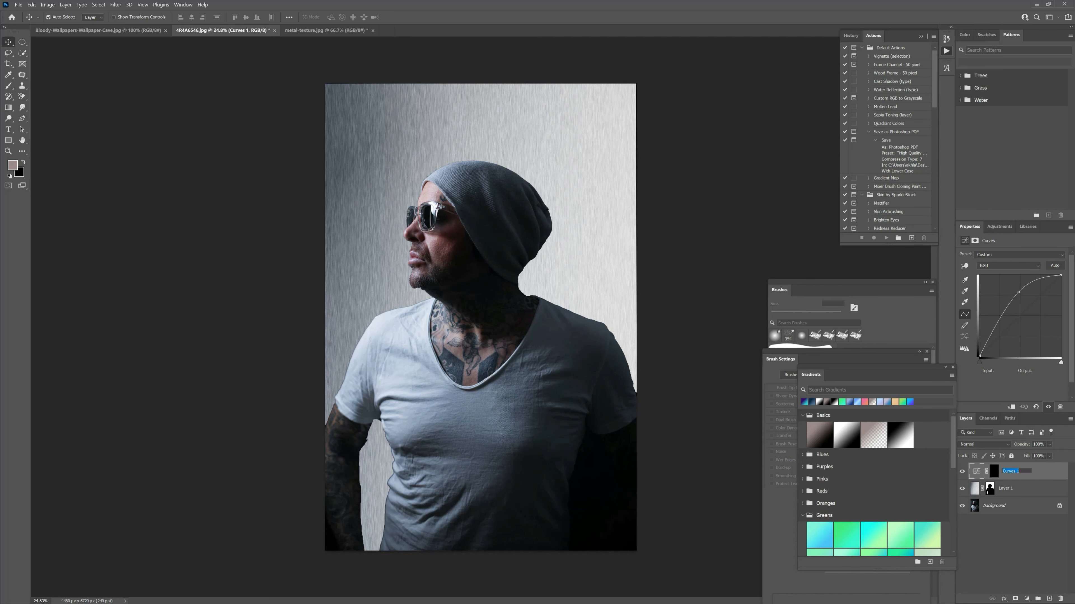
type("dodge")
key("Return")
Add another Curves adjustment layer above the dodge layer and darken the midtones, lowering input 126 to output about 59
left_click(998, 227)
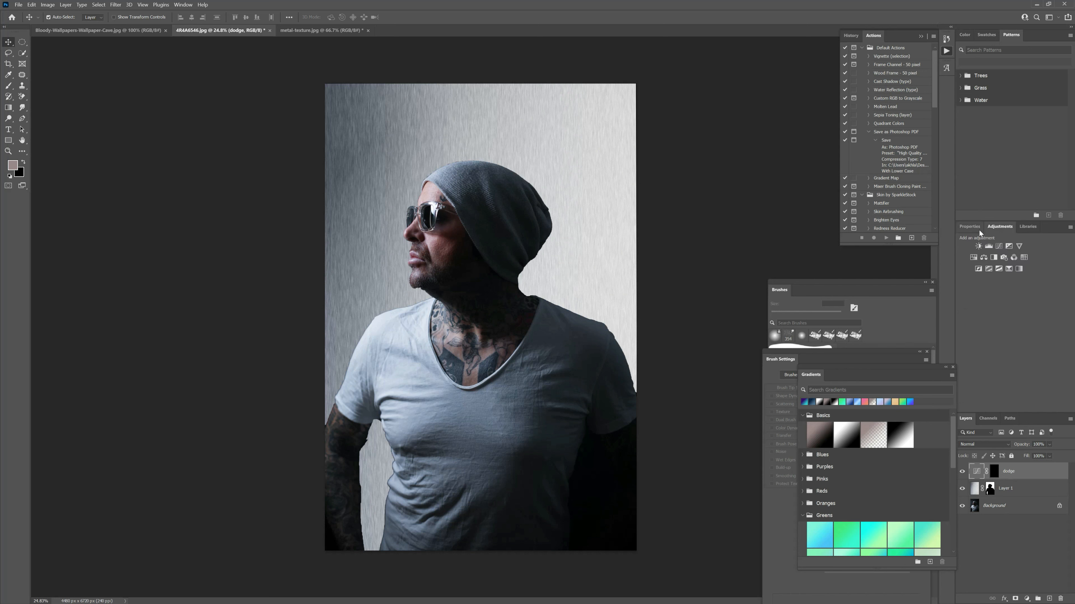
left_click(998, 248)
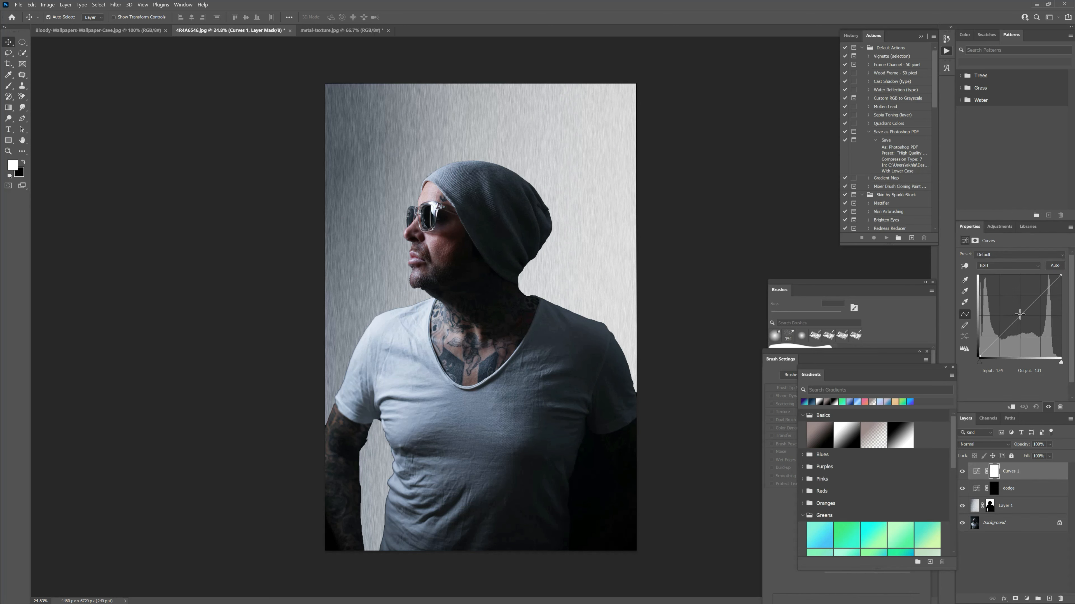
left_click_drag(1019, 314, 1019, 338)
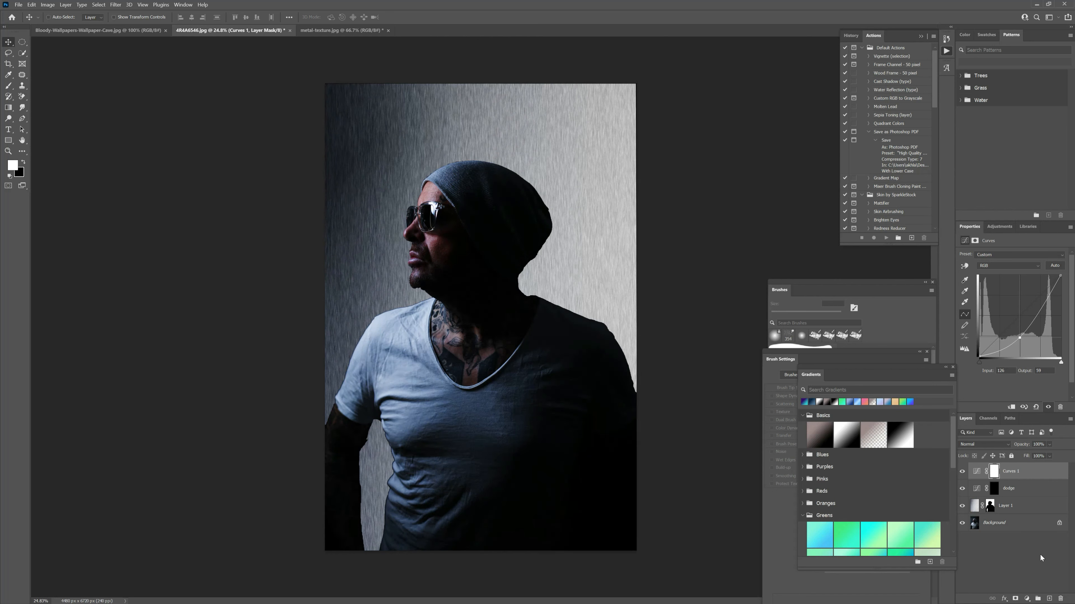
Invert the darkening Curves layer's mask to black and rename the layer "burn"
key("ctrl+i")
double_click(1012, 471)
type("burn")
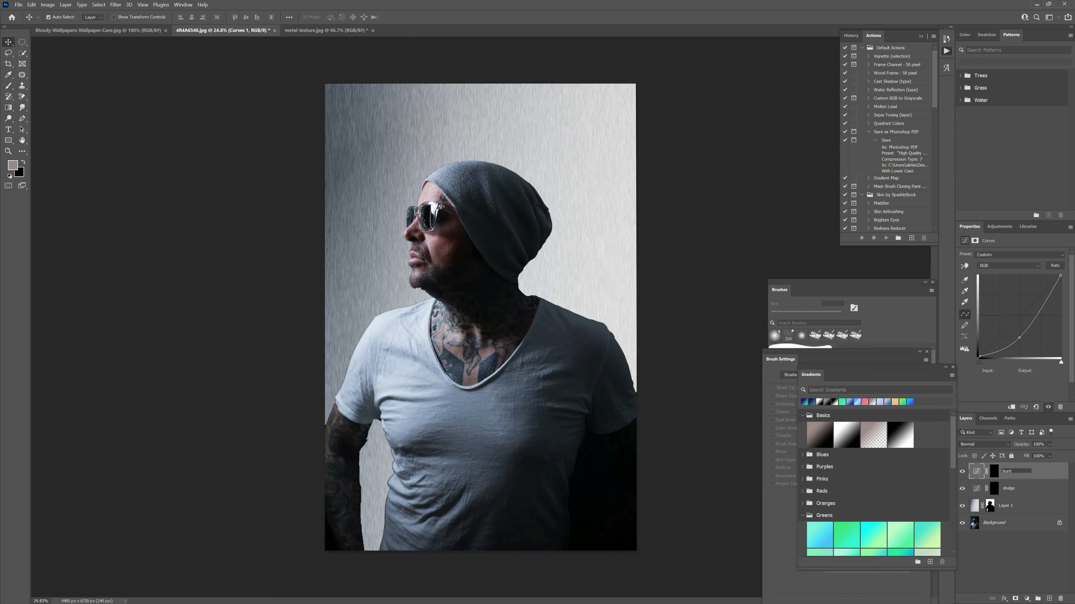
key("Return")
Group the burn and dodge layers together and expand the group
left_click(1019, 488, "shift")
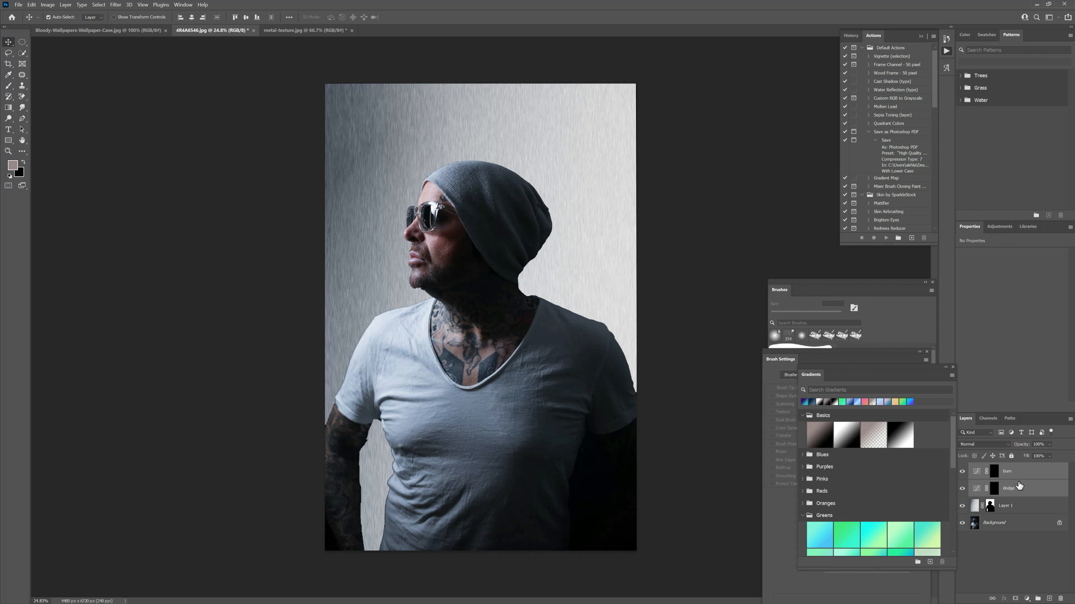
key("ctrl+g")
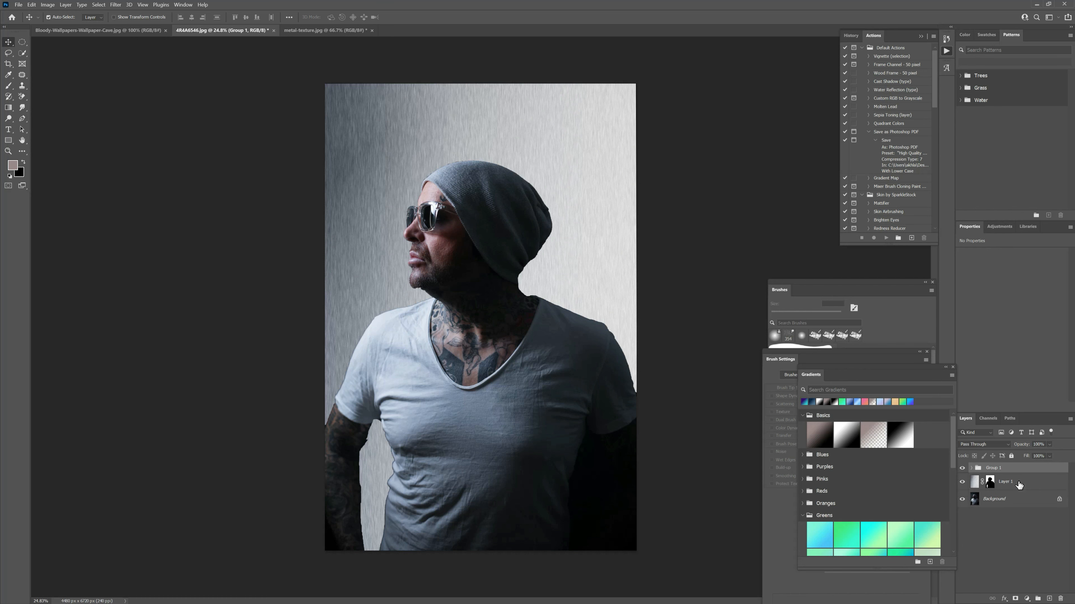
left_click(971, 467)
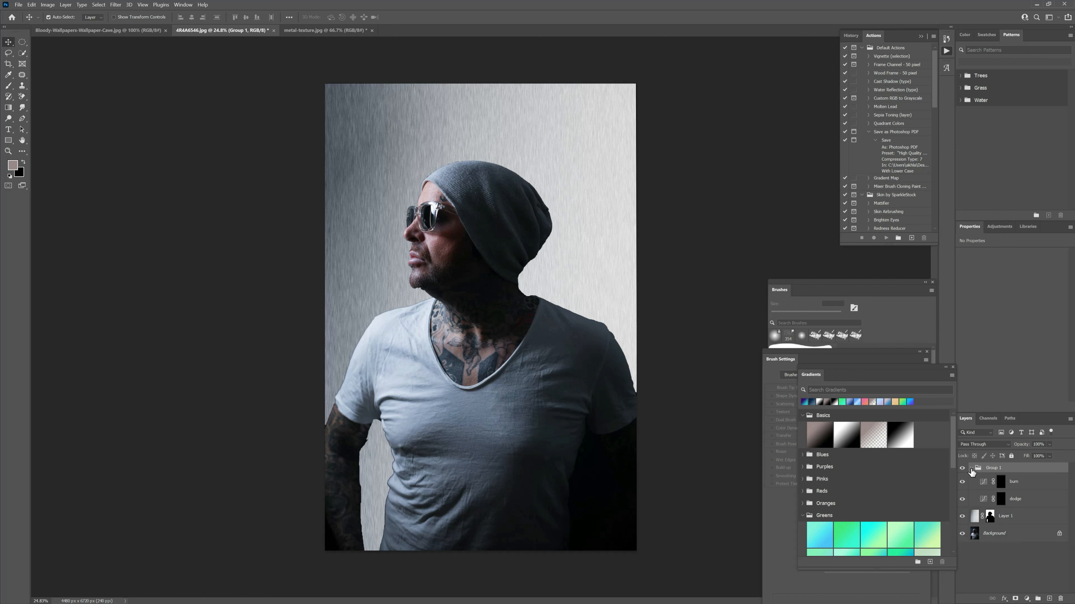
Test a white brush stroke over the face on the dodge layer's mask, undo it, and set the brush flow to 28%
left_click(1024, 502)
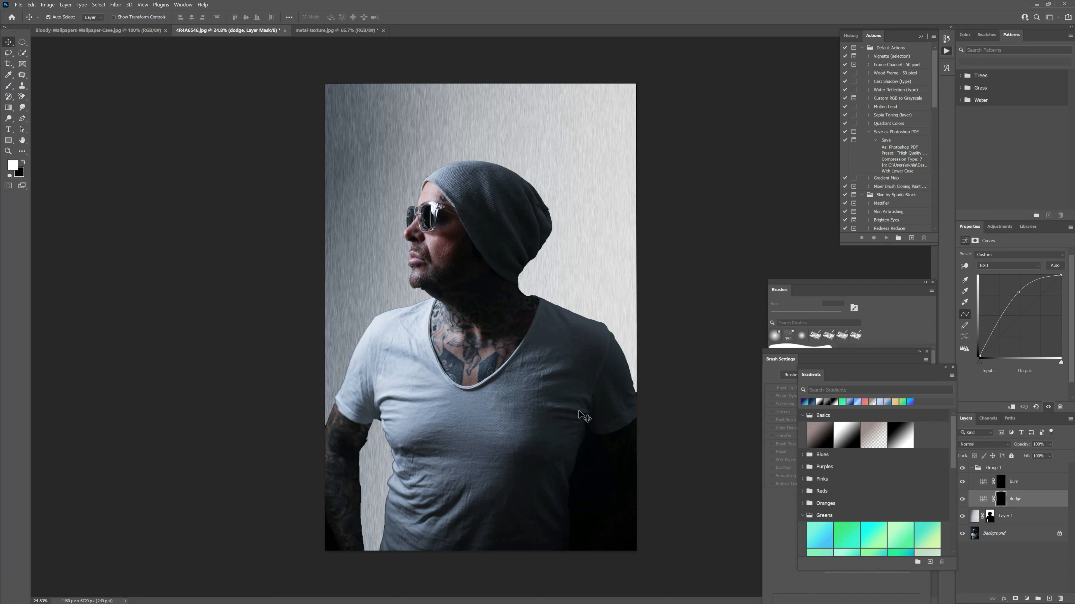
left_click(9, 87)
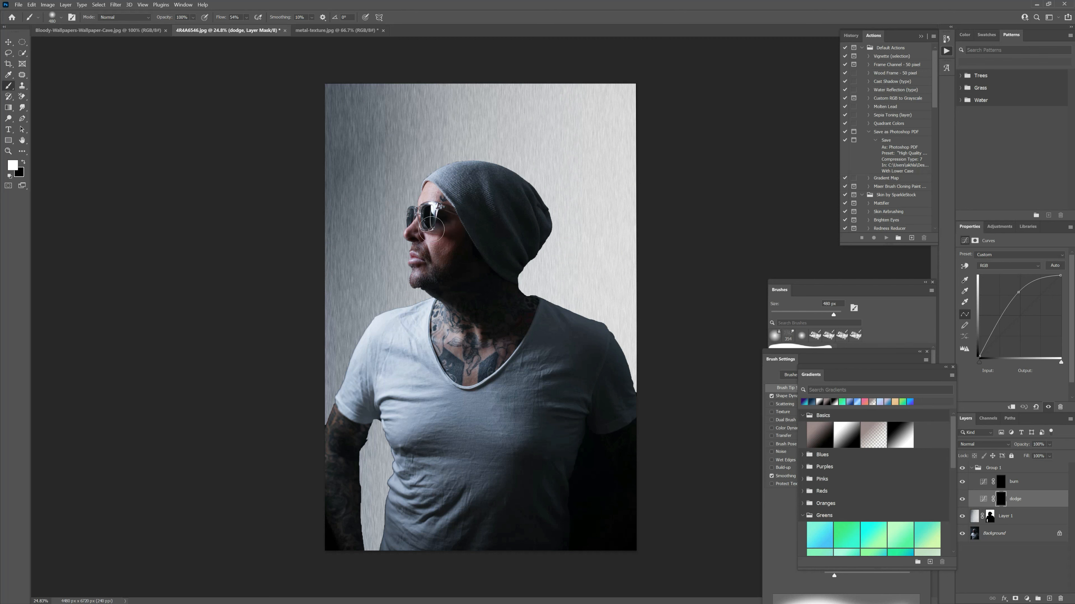
left_click_drag(430, 205, 433, 209)
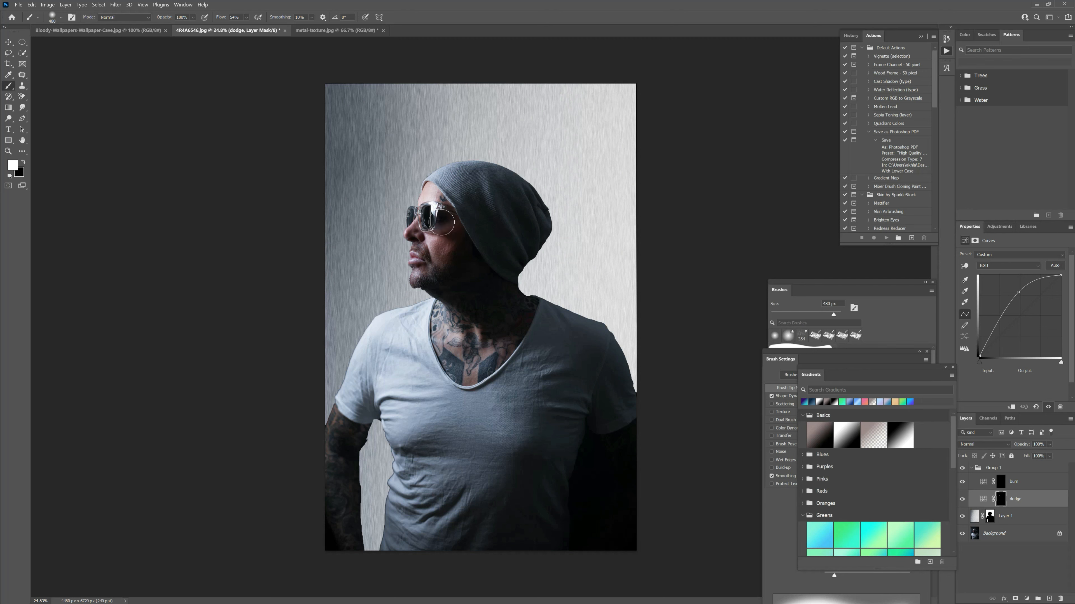
key("ctrl+z")
left_click(247, 18)
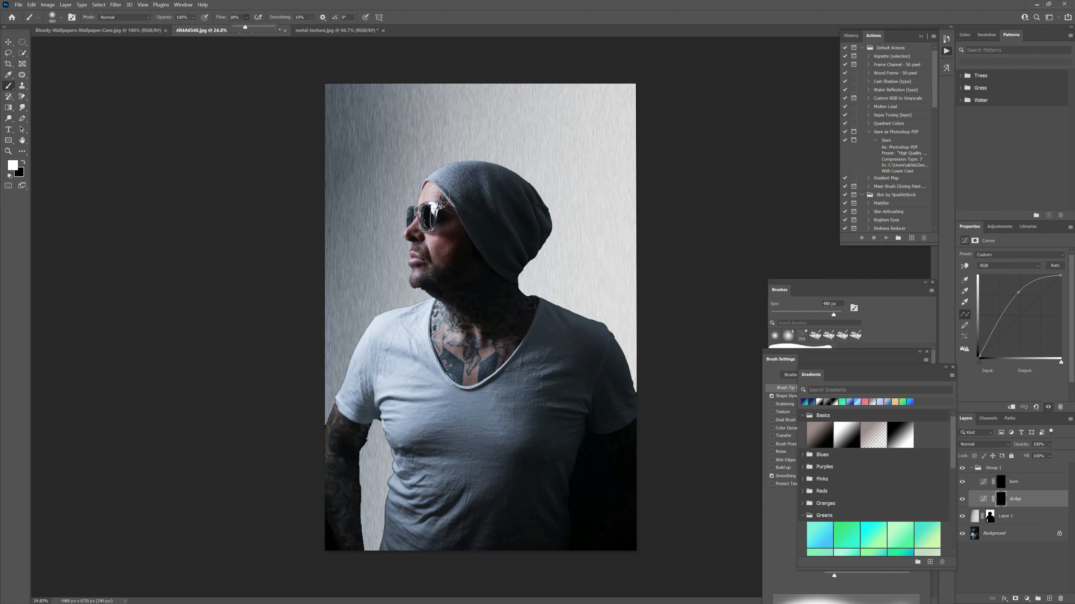
Paint white on the dodge mask to brighten the highlights on the face, neck tattoo, T-shirt and beanie
left_click(429, 196)
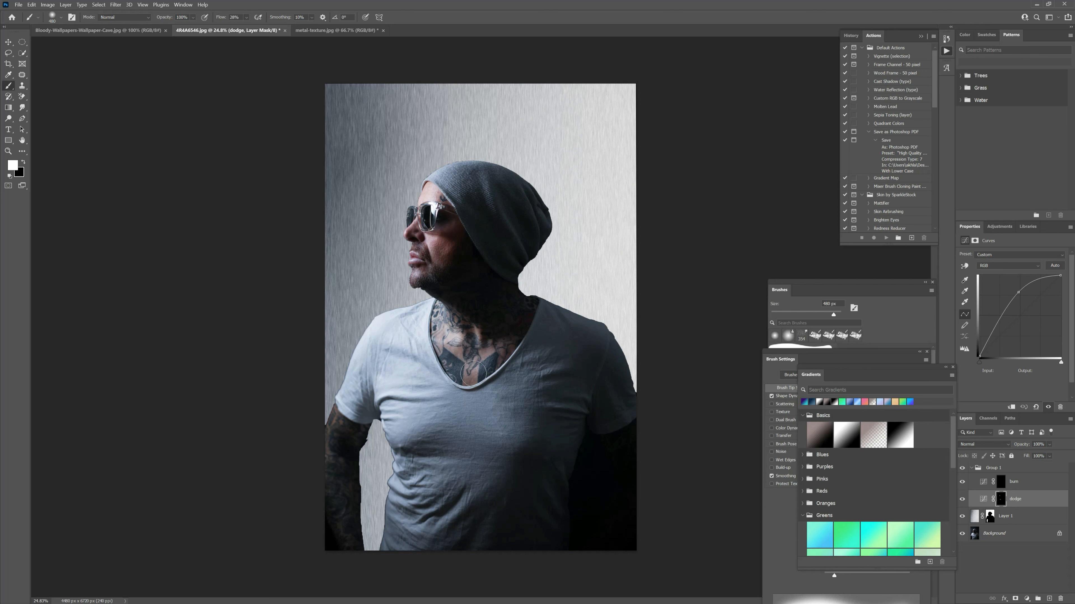
mouse_move(478, 350)
left_mouse_down()
mouse_move(480, 333)
mouse_move(450, 328)
mouse_move(418, 376)
mouse_move(384, 360)
mouse_move(404, 381)
mouse_move(405, 406)
mouse_move(390, 367)
mouse_move(360, 394)
mouse_move(368, 338)
mouse_move(422, 325)
mouse_move(445, 279)
mouse_move(440, 211)
mouse_move(426, 196)
mouse_move(439, 218)
mouse_move(440, 209)
left_mouse_up()
key("ctrl+z")
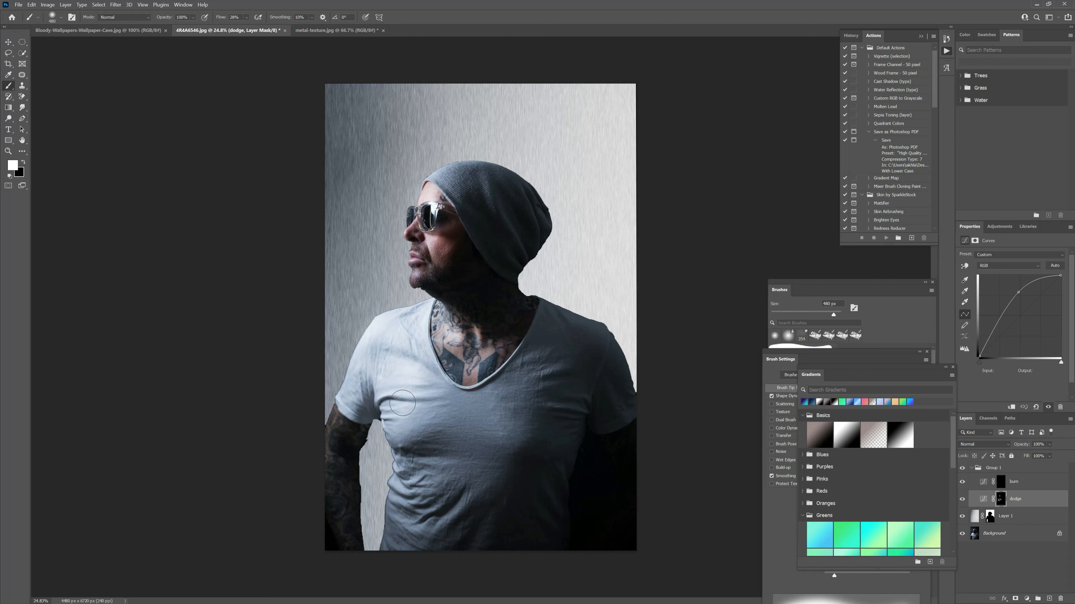
left_click_drag(493, 403, 515, 432)
mouse_move(420, 407)
left_mouse_down()
mouse_move(387, 395)
mouse_move(386, 375)
mouse_move(412, 370)
mouse_move(413, 349)
mouse_move(468, 342)
mouse_move(482, 362)
mouse_move(476, 380)
mouse_move(482, 351)
mouse_move(507, 347)
mouse_move(503, 336)
mouse_move(477, 333)
mouse_move(505, 336)
left_mouse_up()
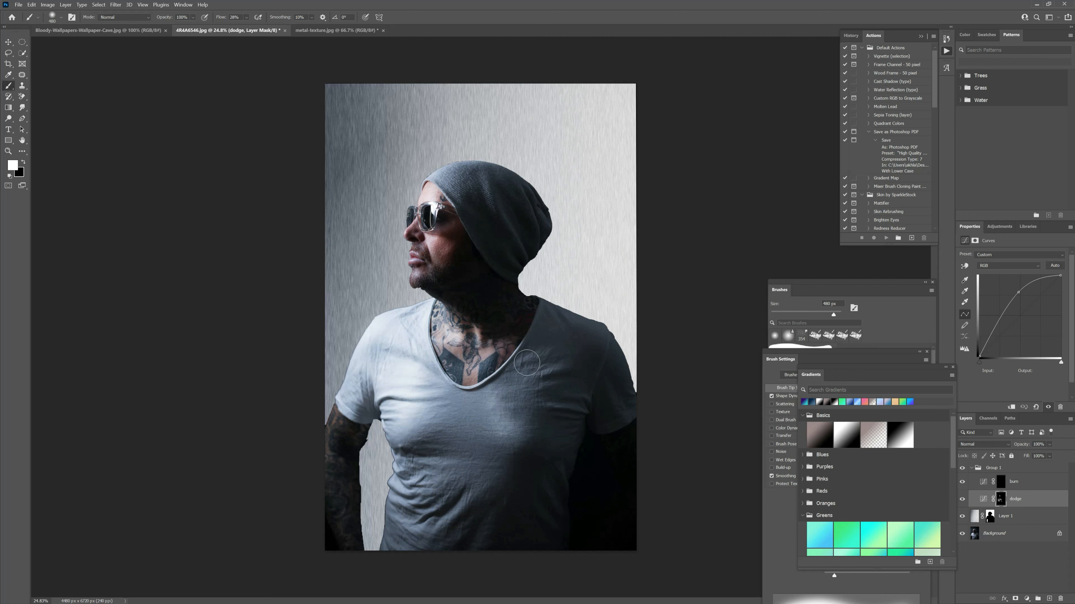
left_click_drag(447, 243, 442, 250)
mouse_move(454, 185)
left_mouse_down()
mouse_move(435, 174)
mouse_move(470, 175)
mouse_move(485, 205)
left_mouse_up()
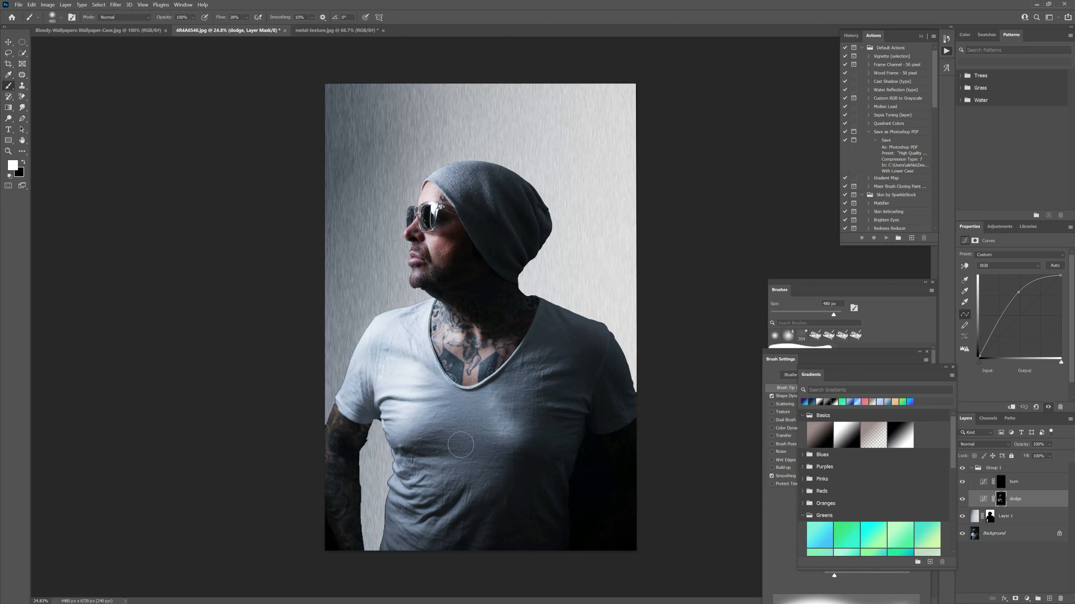
Paint white on the burn layer's mask to deepen the shadows on both arms, the neck, beanie and shaded shoulder
left_click(1017, 488)
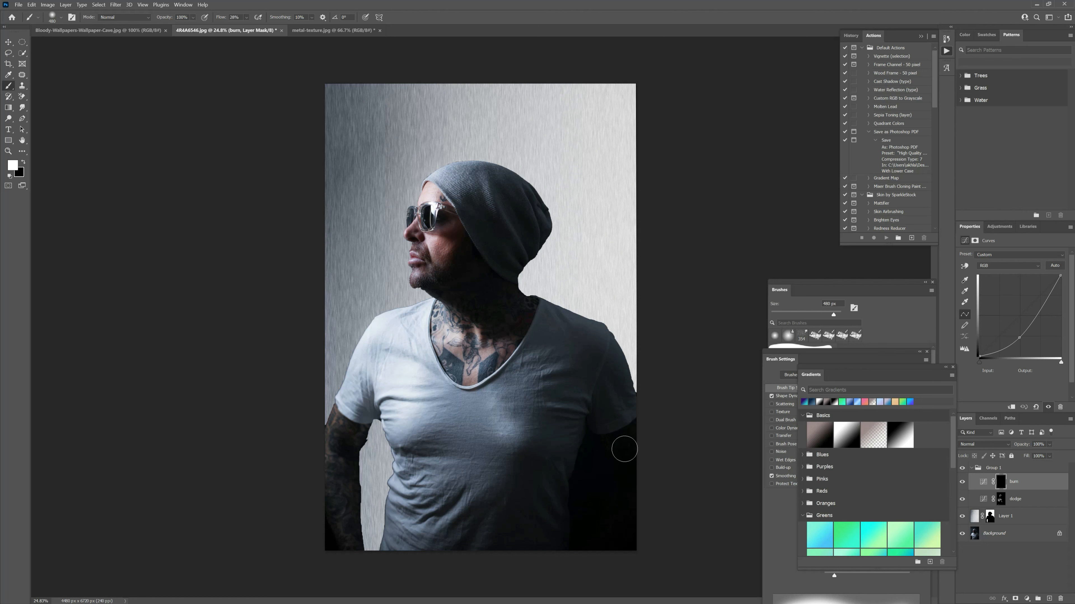
mouse_move(606, 425)
left_mouse_down()
mouse_move(619, 393)
mouse_move(628, 427)
left_mouse_up()
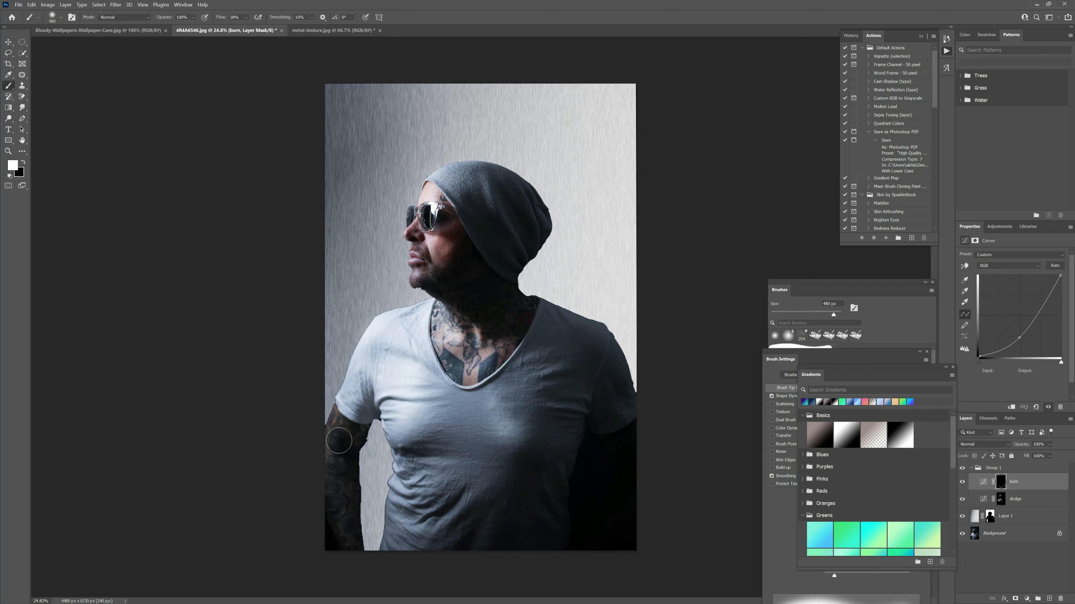
left_click_drag(353, 442, 354, 544)
mouse_move(458, 291)
left_mouse_down()
mouse_move(463, 263)
mouse_move(477, 268)
mouse_move(467, 256)
mouse_move(455, 269)
mouse_move(460, 229)
mouse_move(525, 208)
mouse_move(523, 197)
mouse_move(520, 225)
left_mouse_up()
mouse_move(574, 384)
left_mouse_down()
mouse_move(545, 342)
mouse_move(570, 346)
mouse_move(618, 402)
left_mouse_up()
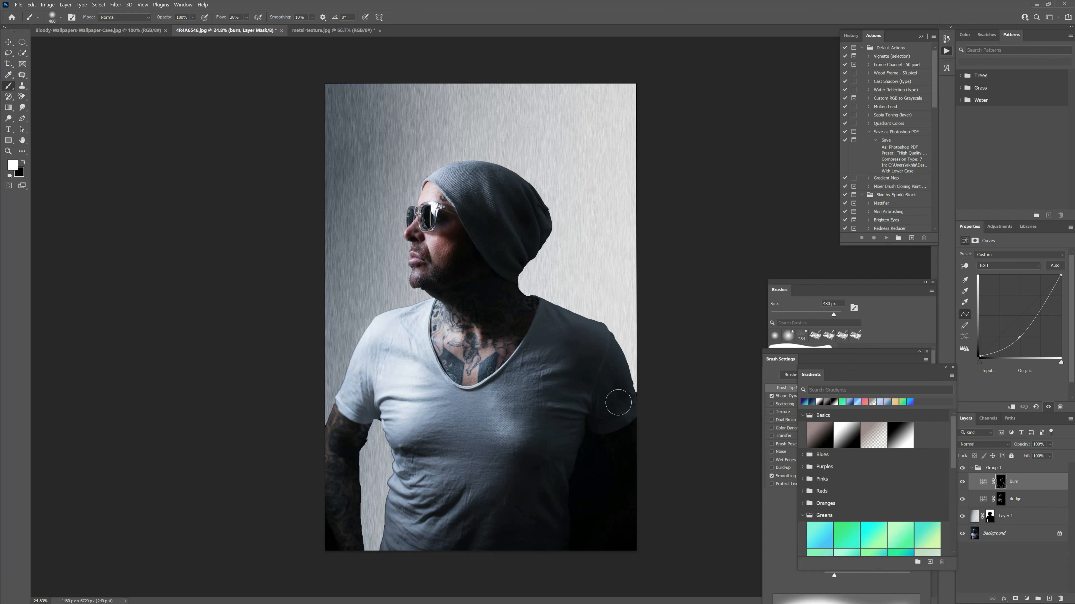
Collapse the dodge and burn group and switch its visibility off and on to compare the portrait before and after
left_click(972, 468)
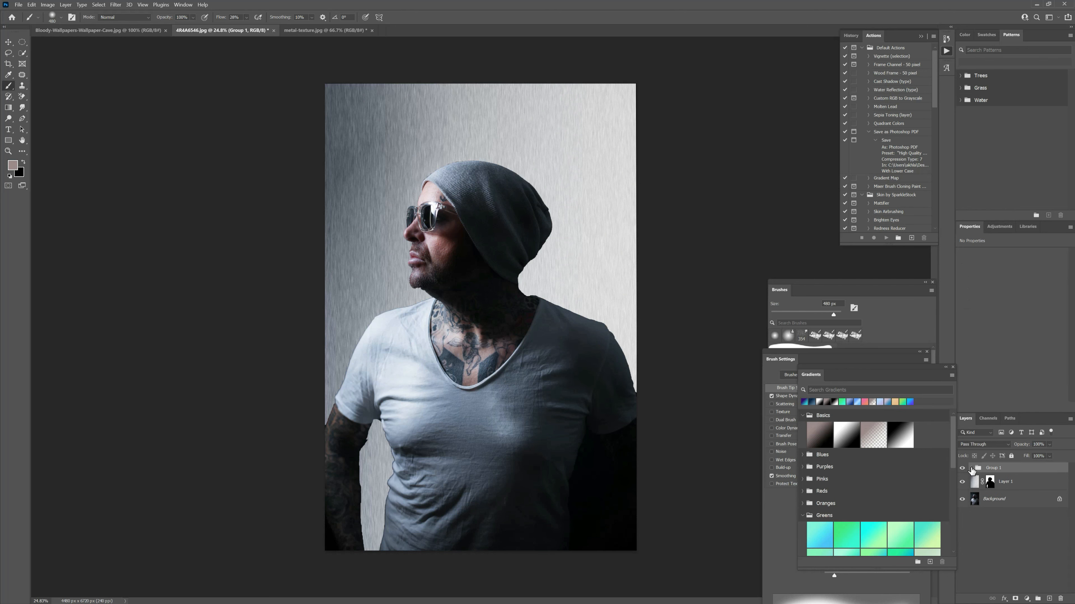
left_click(962, 468)
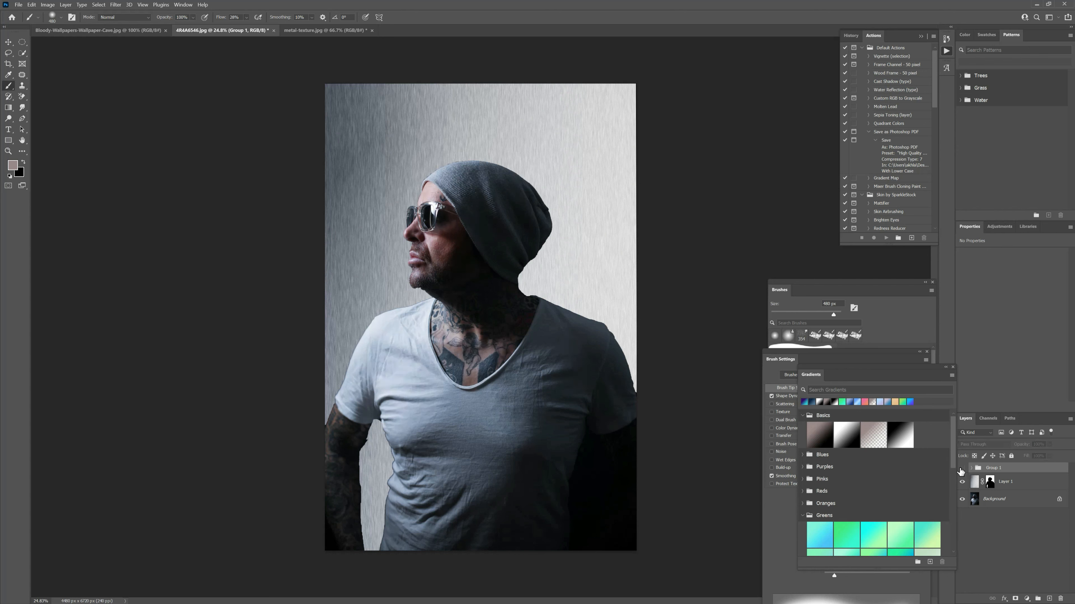
left_click(961, 468)
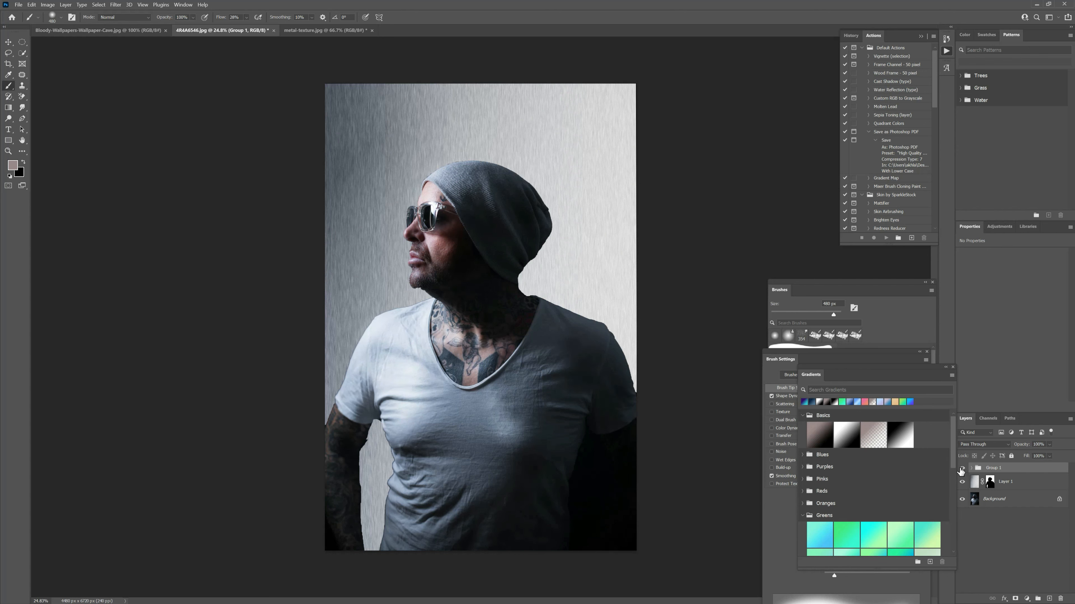
left_click(961, 468)
left_click(962, 468)
left_click(961, 468)
left_click(961, 469)
Change the blend mode of the metal texture layer to Lighter Color
left_click(975, 486)
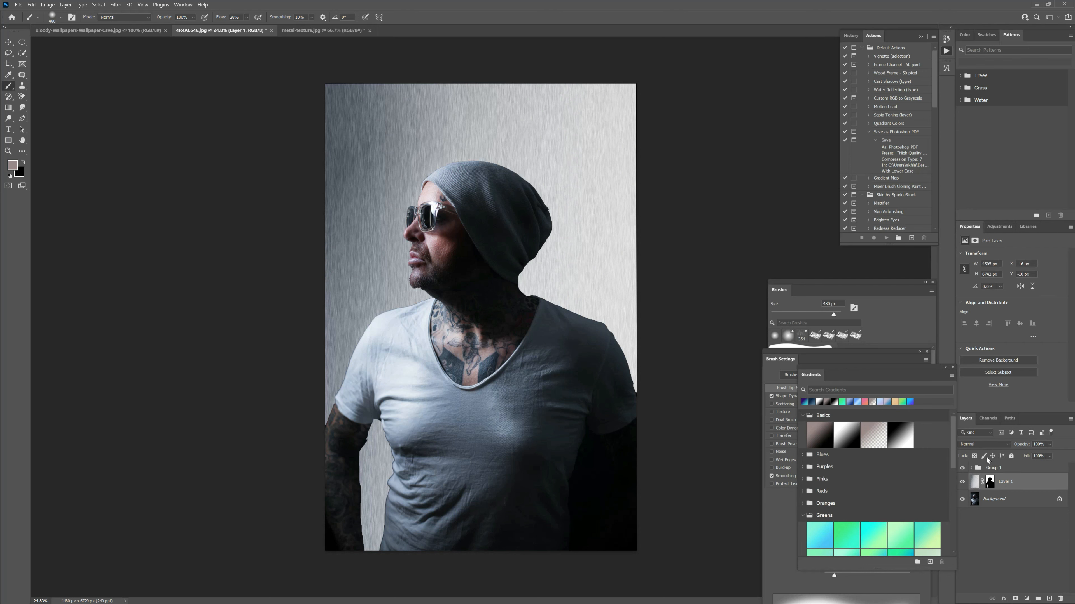
left_click(999, 444)
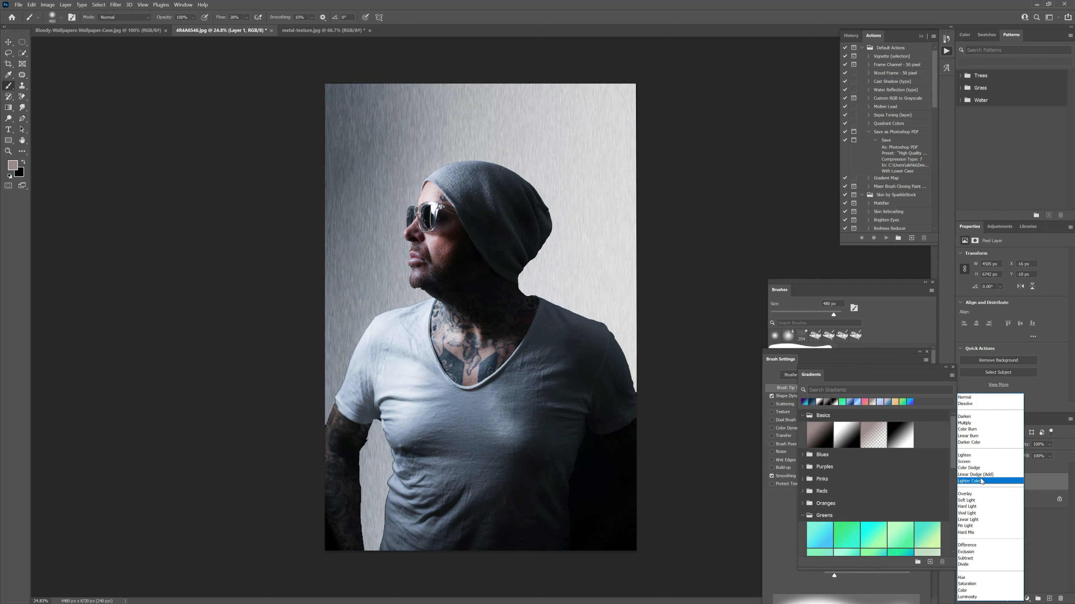
left_click(981, 482)
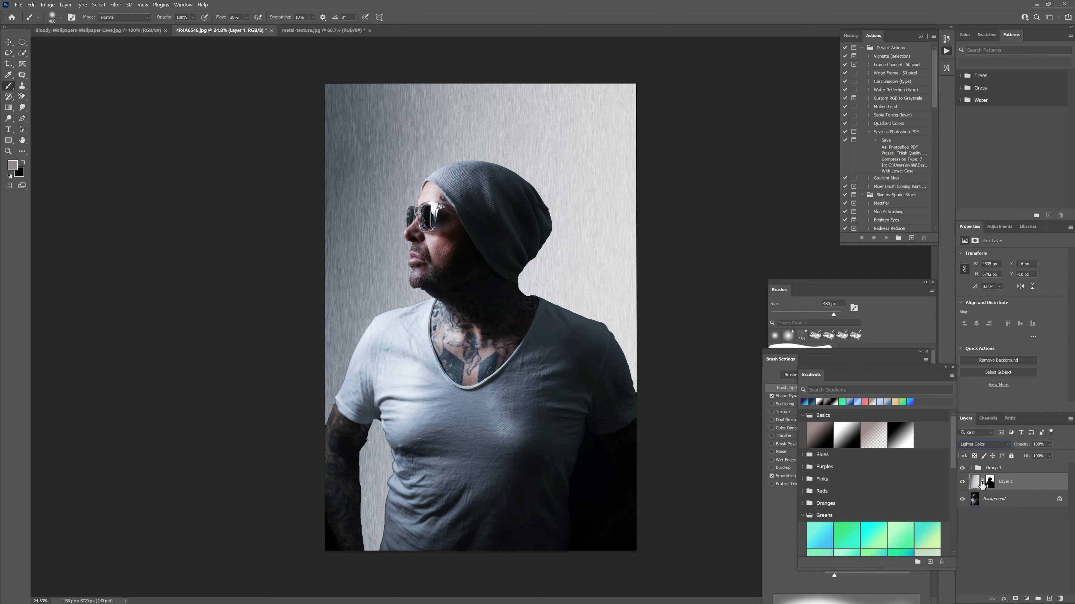
left_click(993, 471)
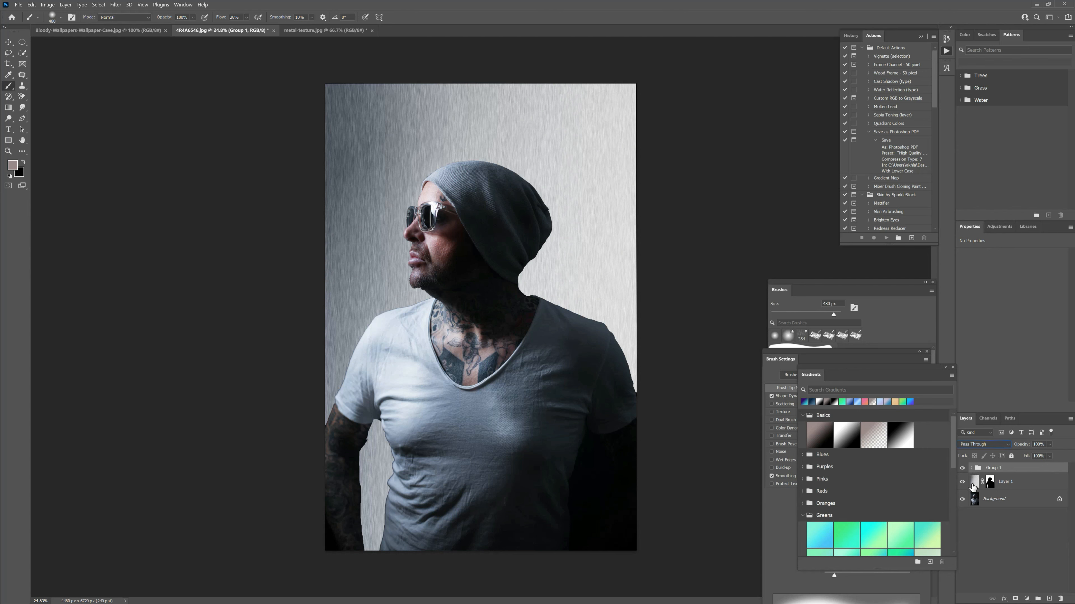
left_click(1004, 486)
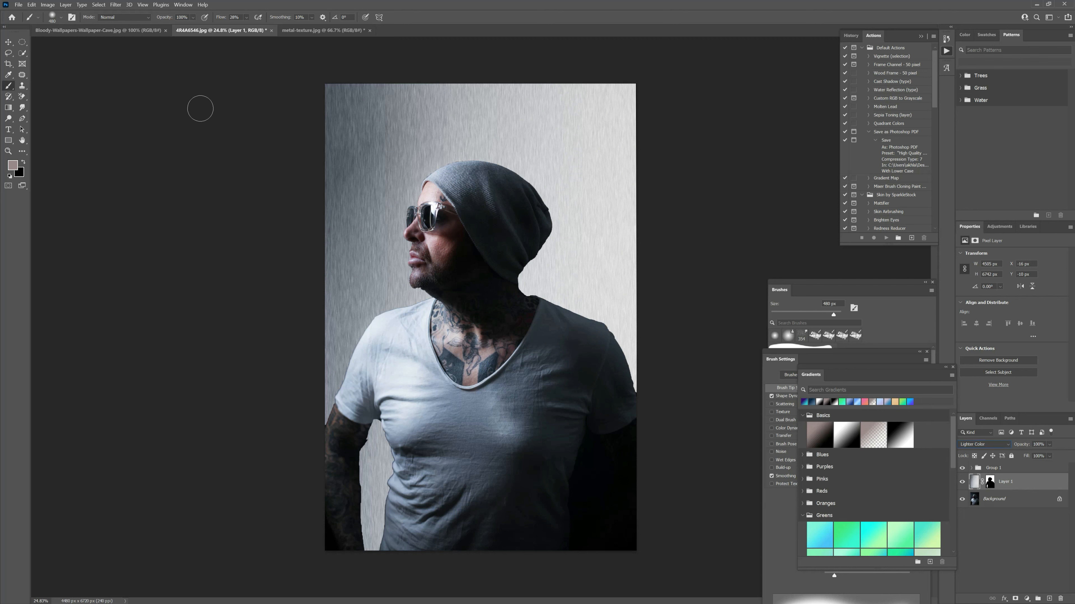
Paint white on the metal texture layer's mask along the outer edge of the beanie, from the nape to the forehead
left_click(989, 483)
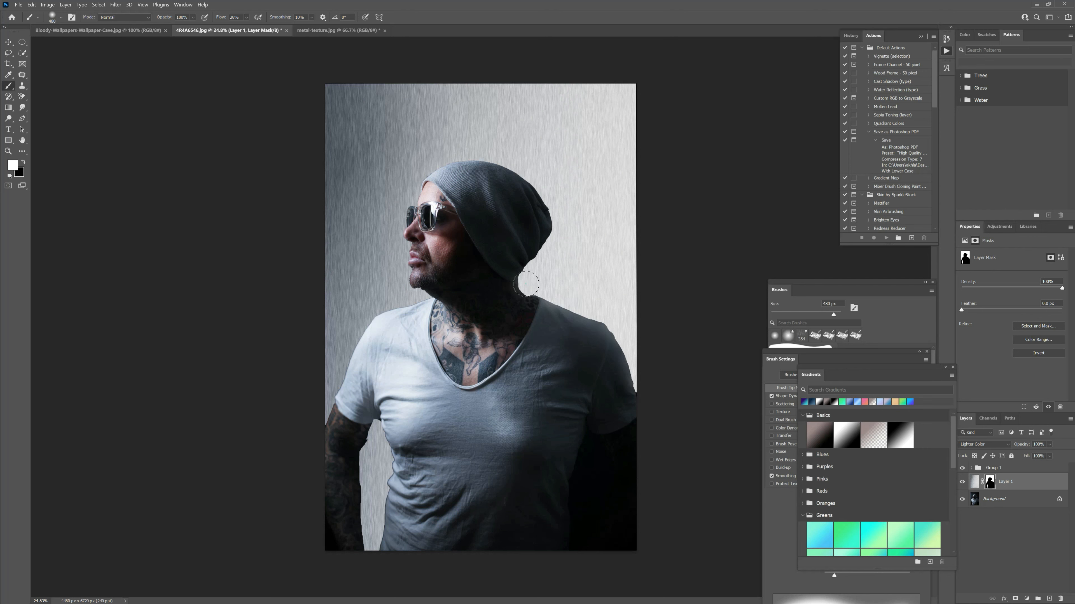
mouse_move(531, 262)
left_mouse_down()
mouse_move(550, 213)
mouse_move(536, 190)
left_mouse_up()
left_click(507, 164)
left_click(456, 154)
left_click(438, 162)
left_click(421, 179)
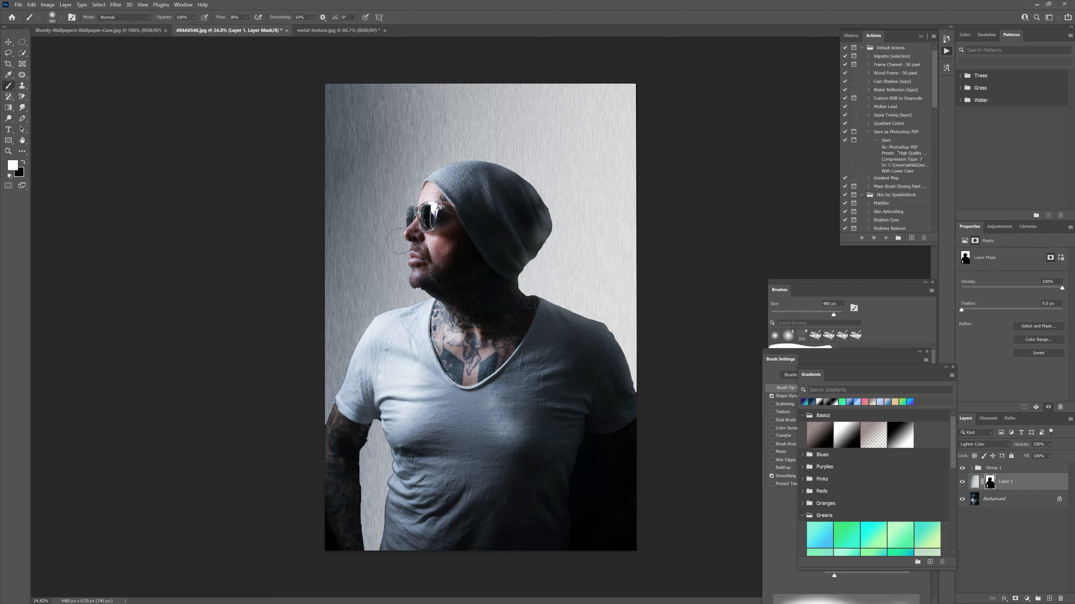
Adjust the brush flow and paint white on the mask along the chin, the lit shoulder and the gap beside the tattooed arm
left_click(406, 290)
left_click(350, 335)
left_click(243, 17)
left_click(254, 27)
mouse_move(330, 410)
left_mouse_down()
mouse_move(366, 326)
mouse_move(427, 296)
mouse_move(401, 275)
left_mouse_up()
mouse_move(377, 548)
left_mouse_down()
mouse_move(352, 511)
mouse_move(375, 420)
left_mouse_up()
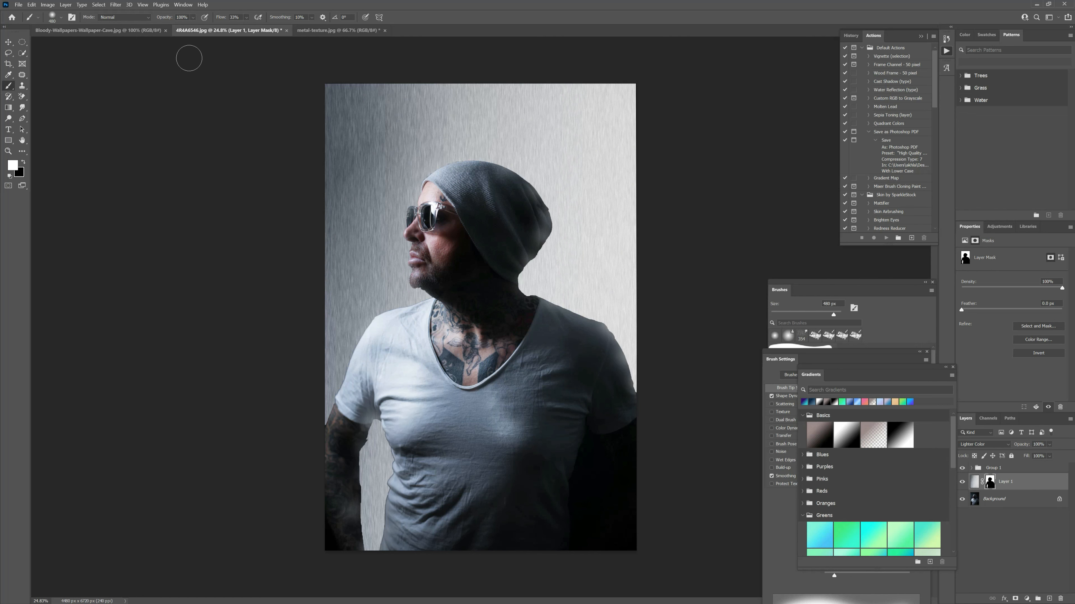
Choose the Kyle's Concept Brushes - Foliage Mix 2 brush and enlarge it to 2305 px
left_click(61, 17)
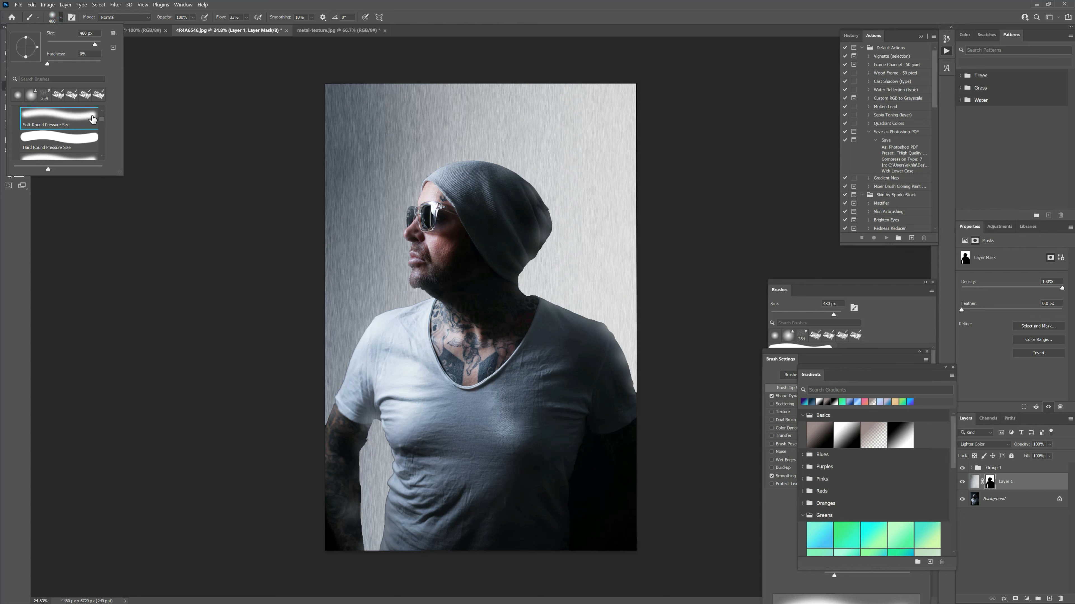
scroll(64, 147, "down", 8)
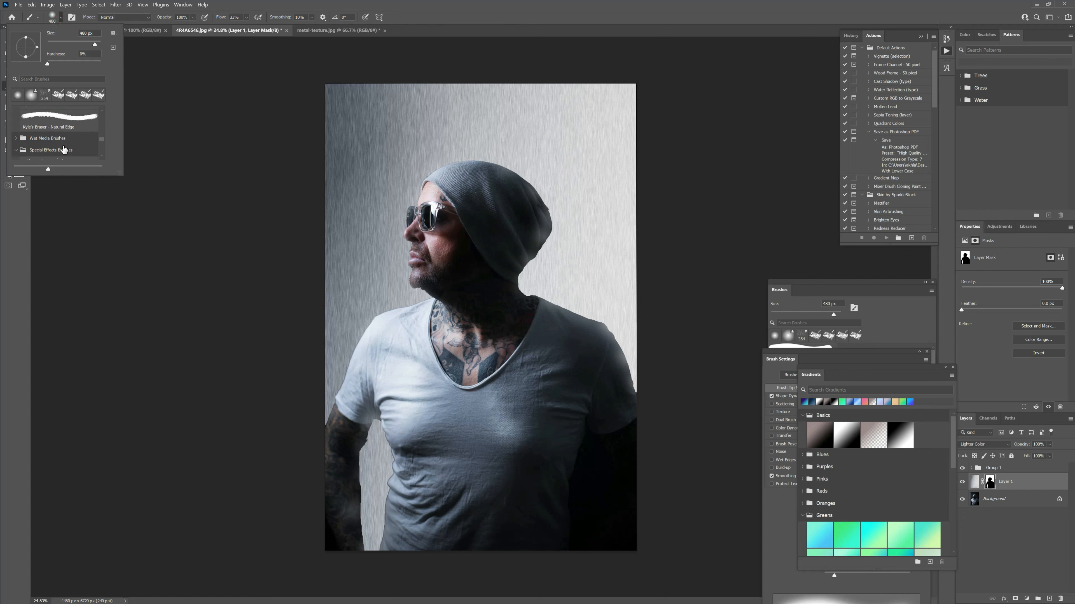
scroll(64, 149, "down", 3)
scroll(63, 149, "up", 2)
left_click(64, 134)
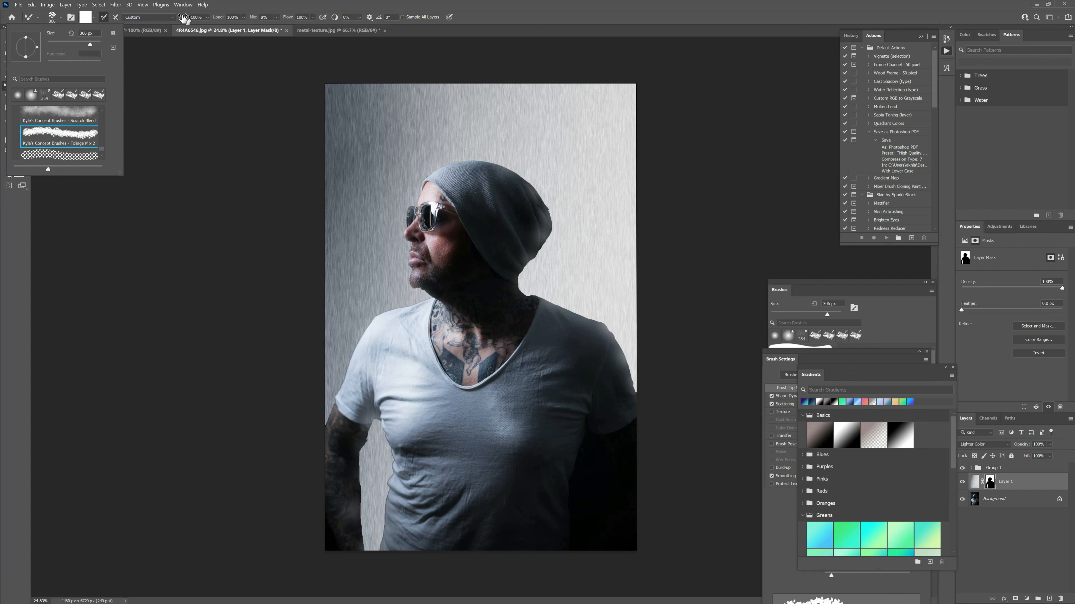
left_click(602, 7)
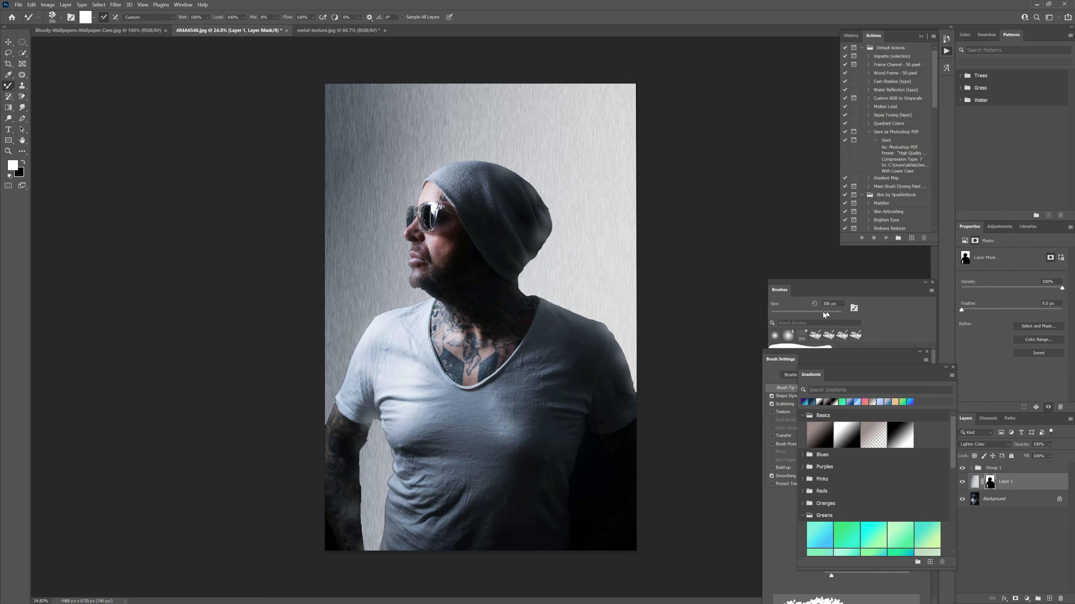
left_click_drag(824, 314, 829, 314)
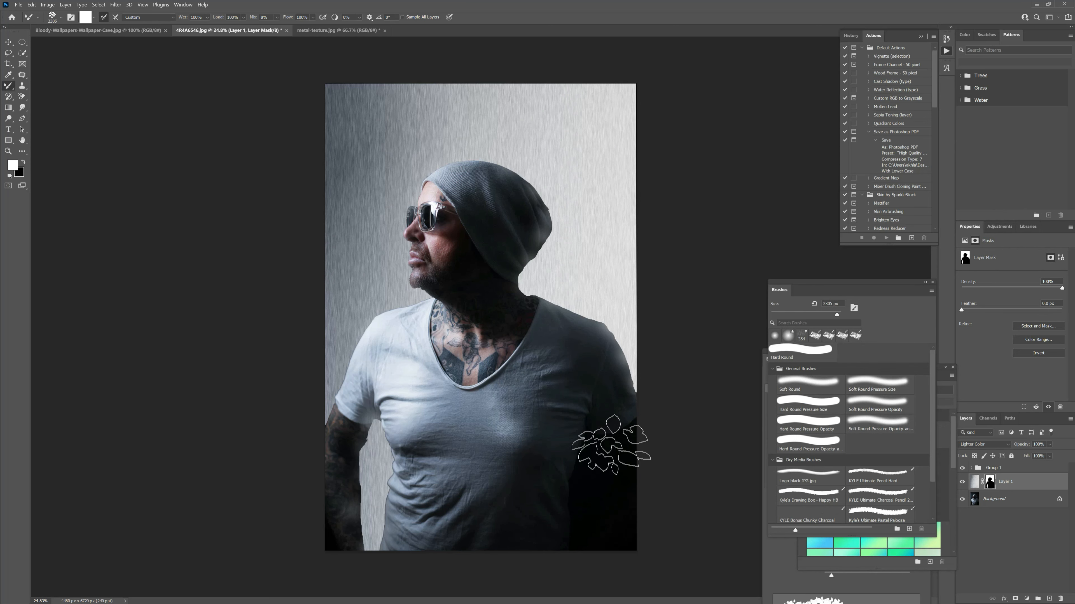
Test foliage brush stamps on the mask over the lower T-shirt, and undo them
left_click(547, 544)
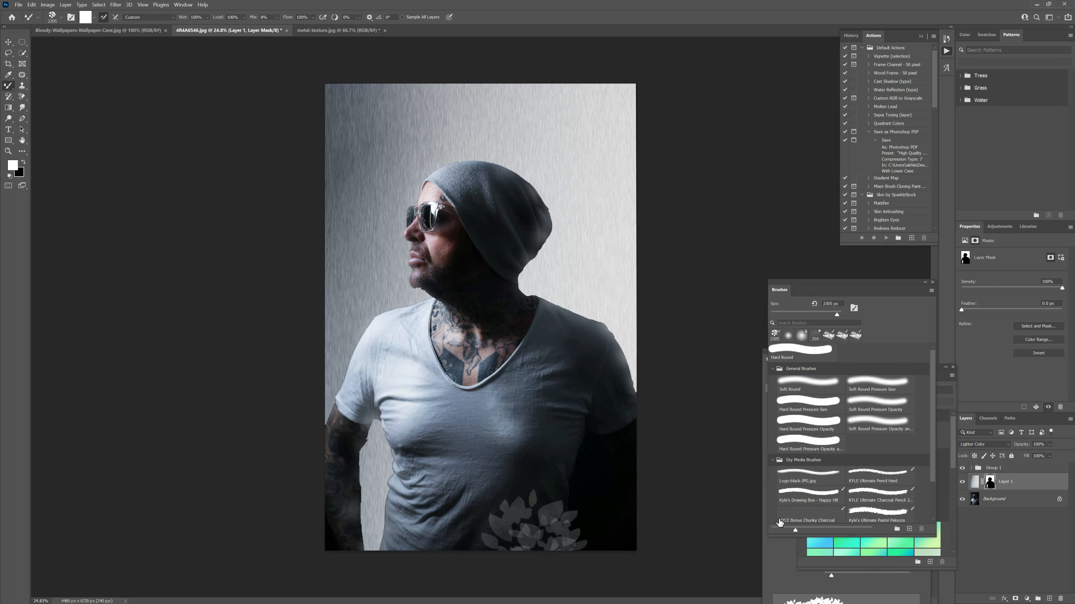
left_click(441, 539)
left_click(506, 523)
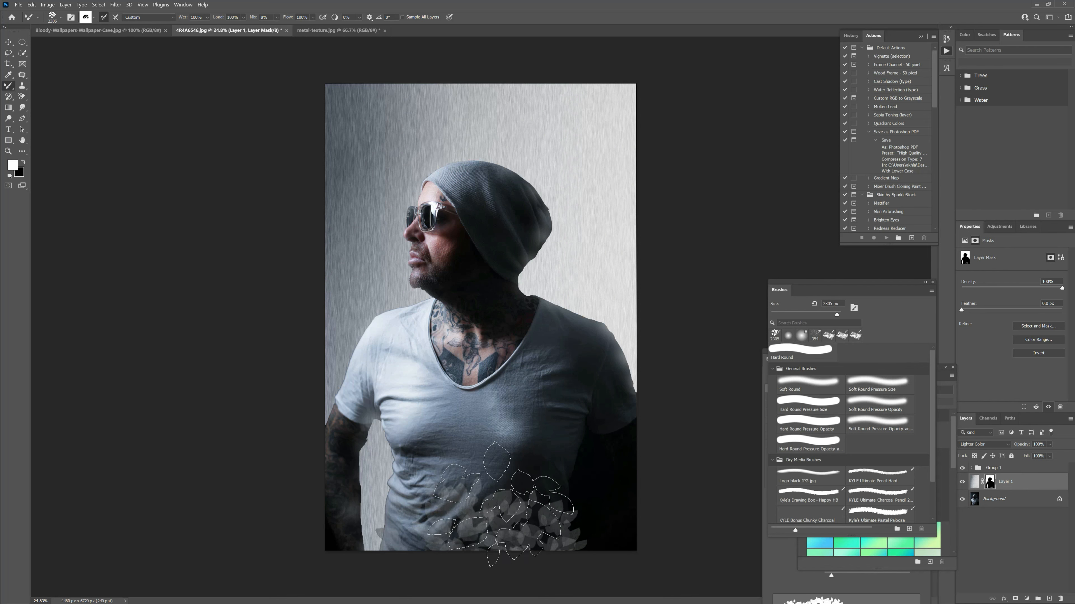
left_click(538, 487)
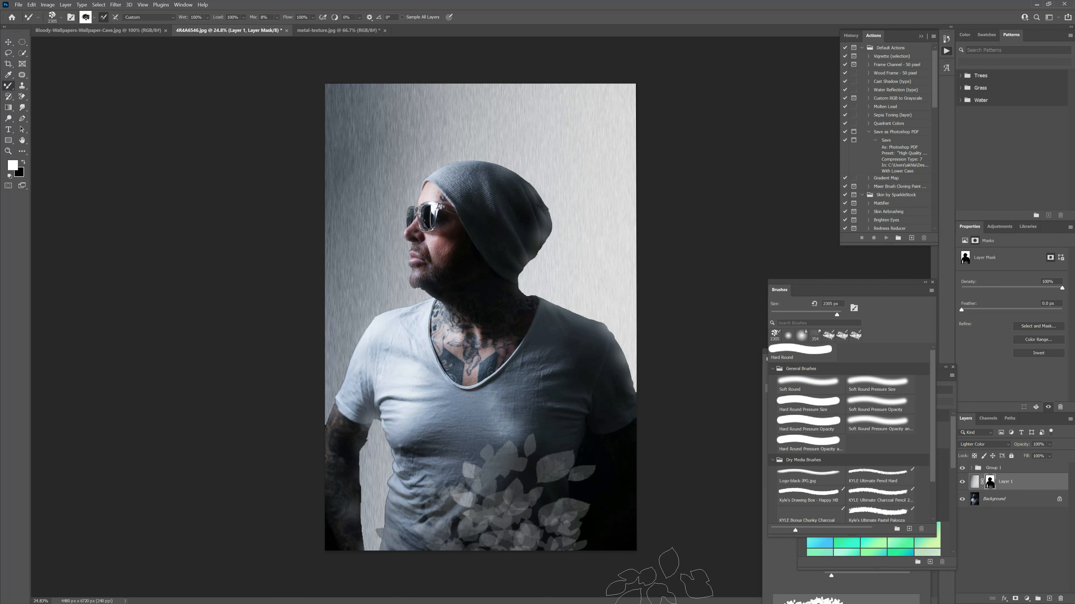
key("ctrl+z")
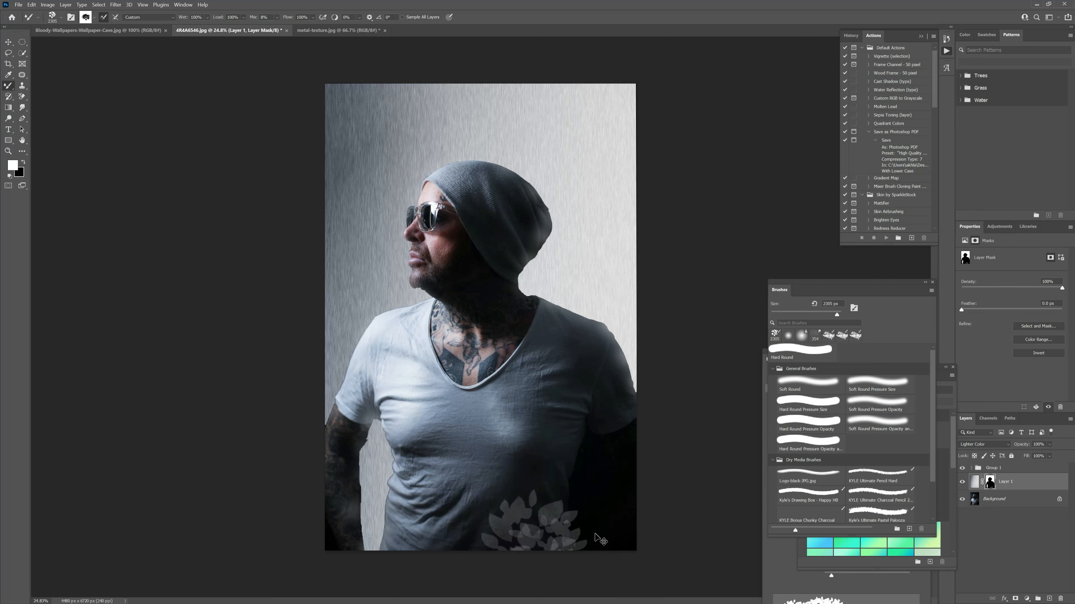
key("ctrl+z")
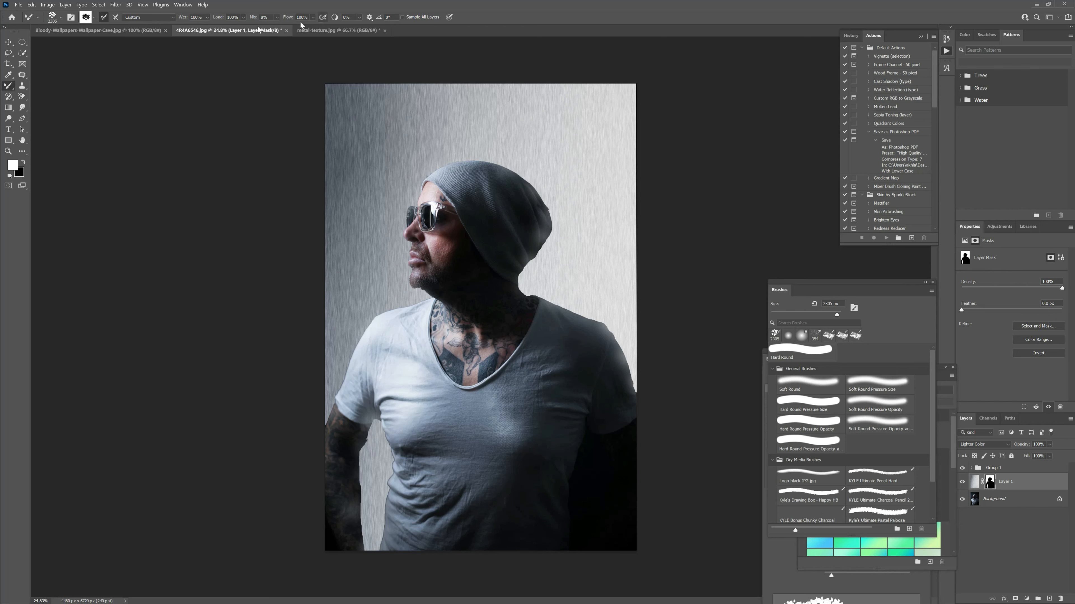
Test the foliage brush above the shaded shoulder at 13% and 9% flow, undoing each stroke
left_click(313, 17)
left_click_drag(297, 29, 294, 27)
left_click(559, 297)
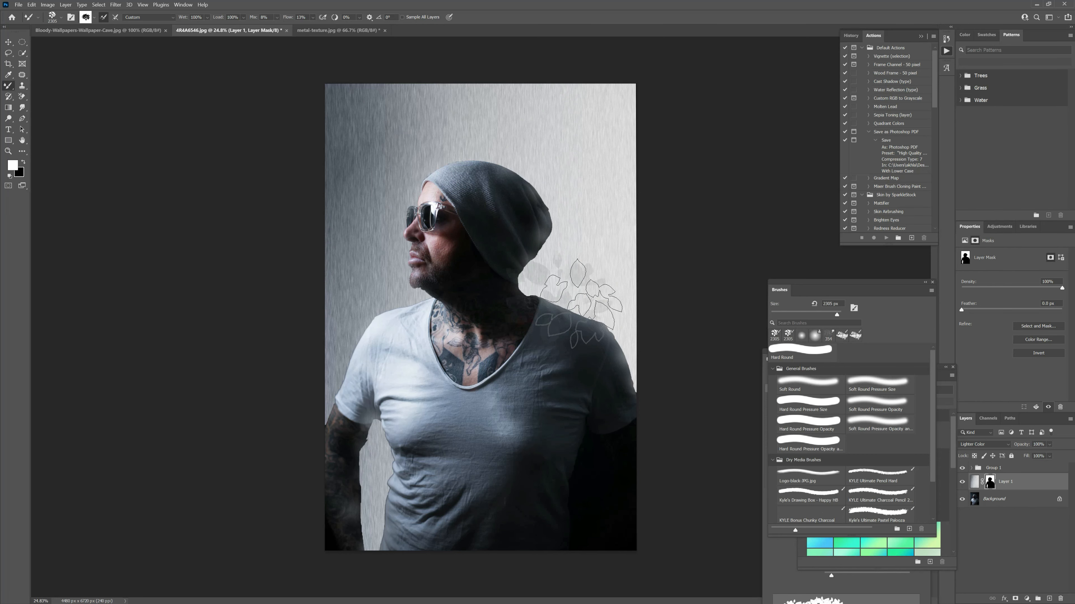
key("ctrl+z")
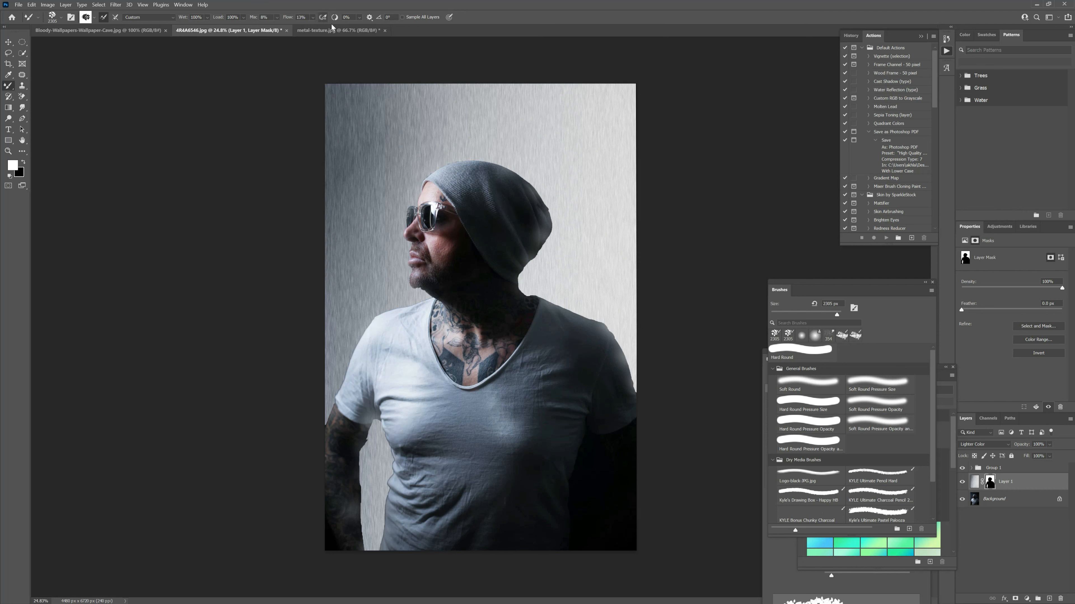
left_click(312, 17)
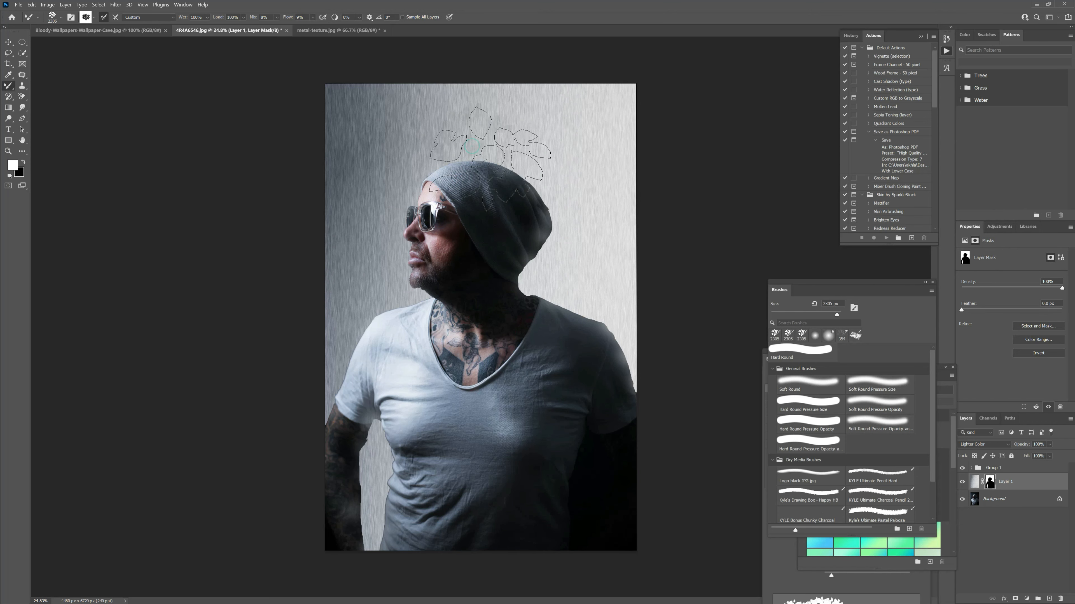
mouse_move(595, 240)
left_mouse_down()
mouse_move(563, 276)
mouse_move(632, 337)
left_mouse_up()
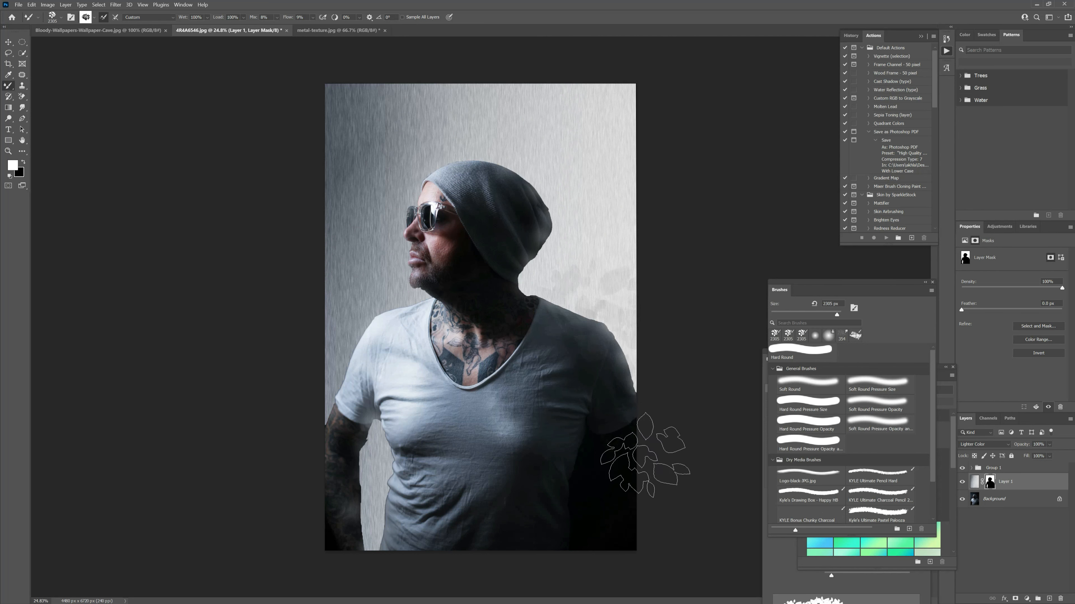
key("ctrl+z")
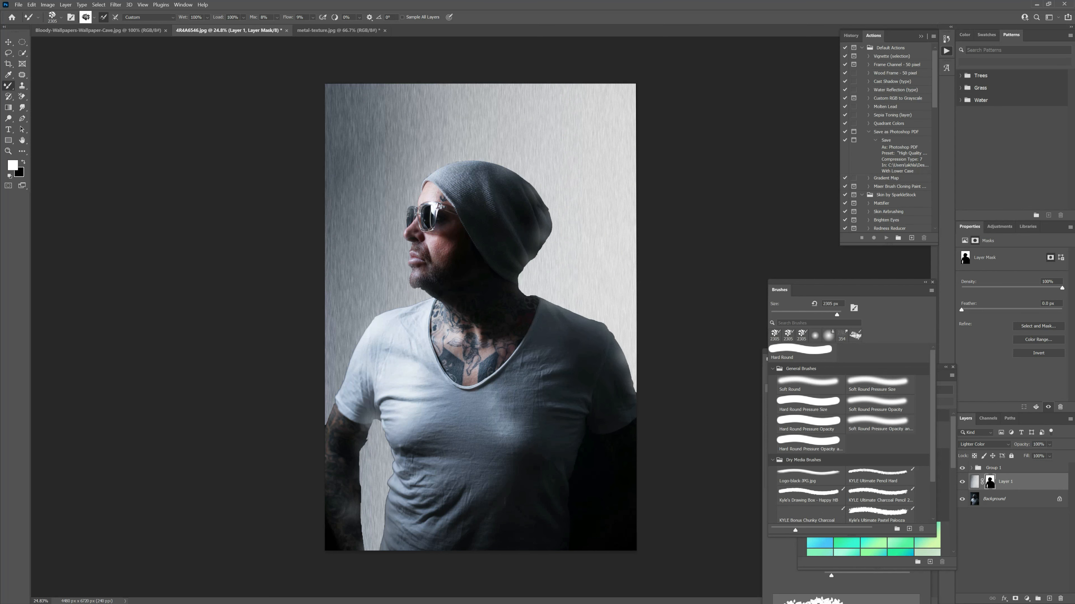
left_click(55, 18)
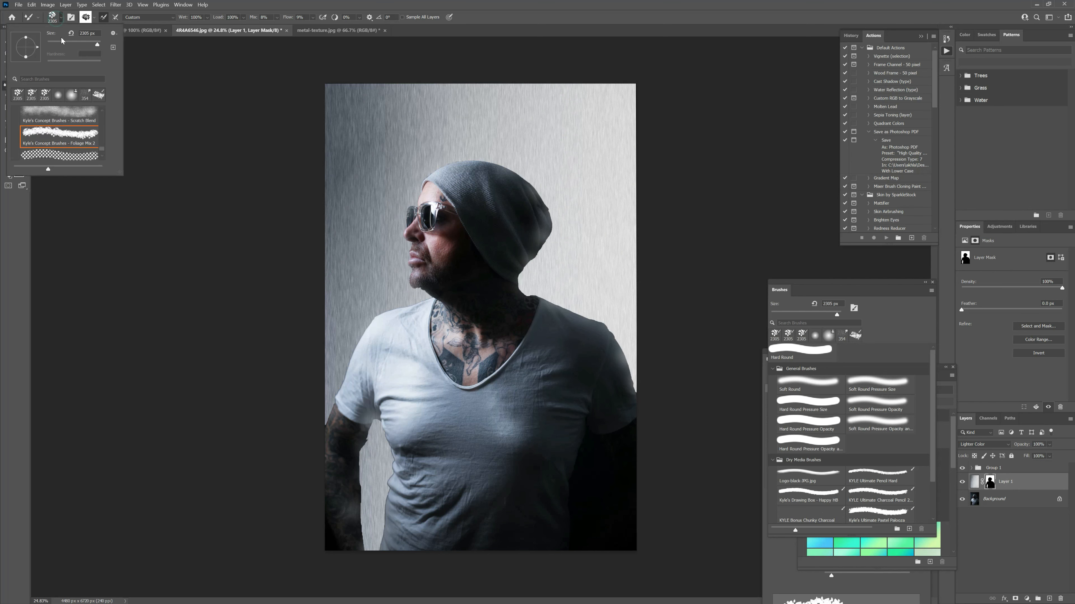
left_click(38, 18)
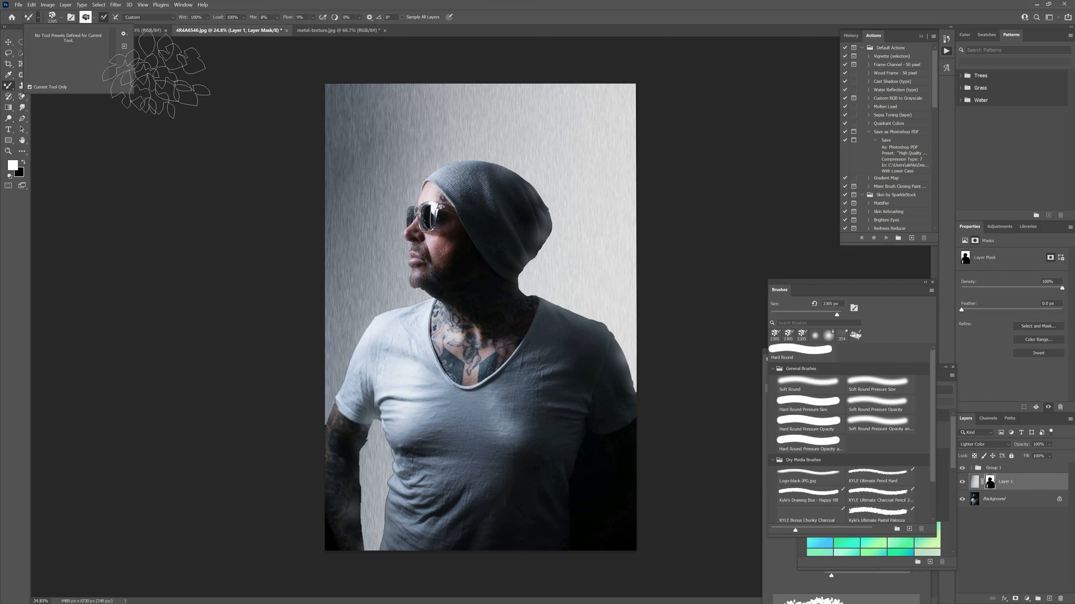
left_click(462, 3)
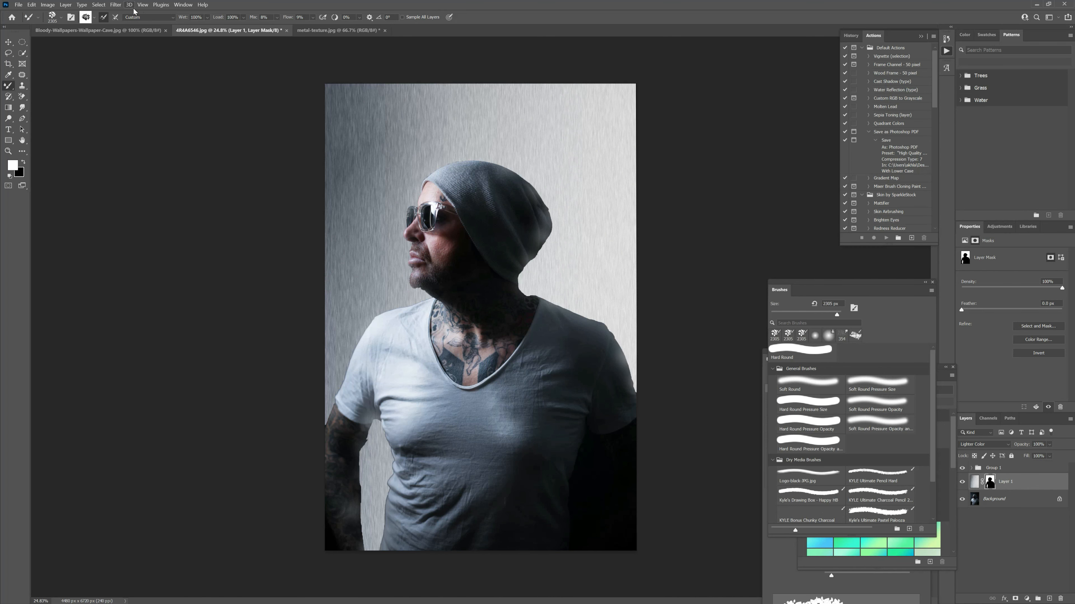
left_click(116, 4)
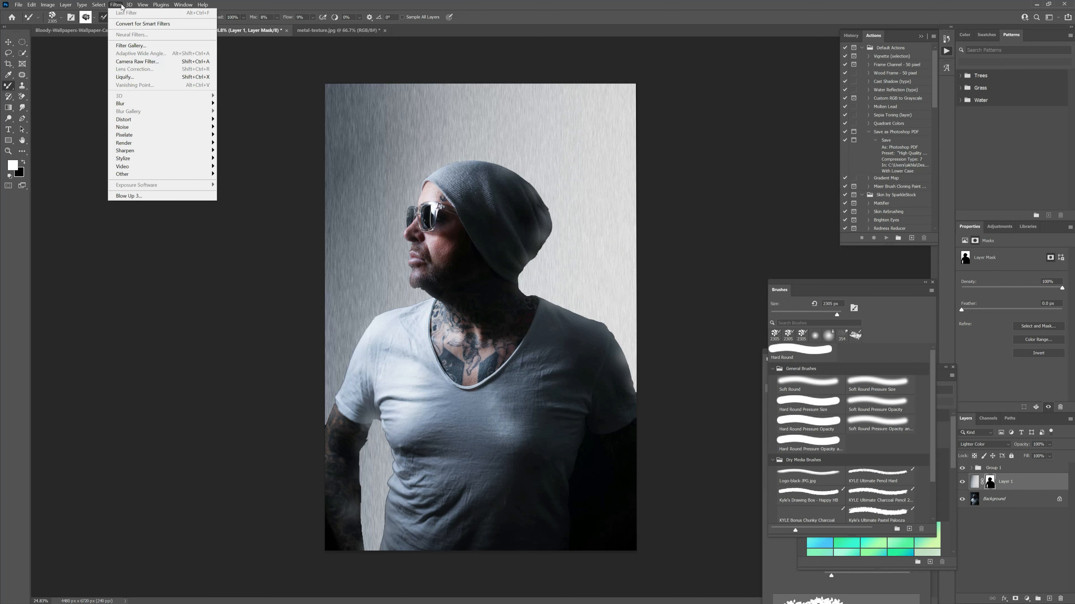
mouse_move(183, 4)
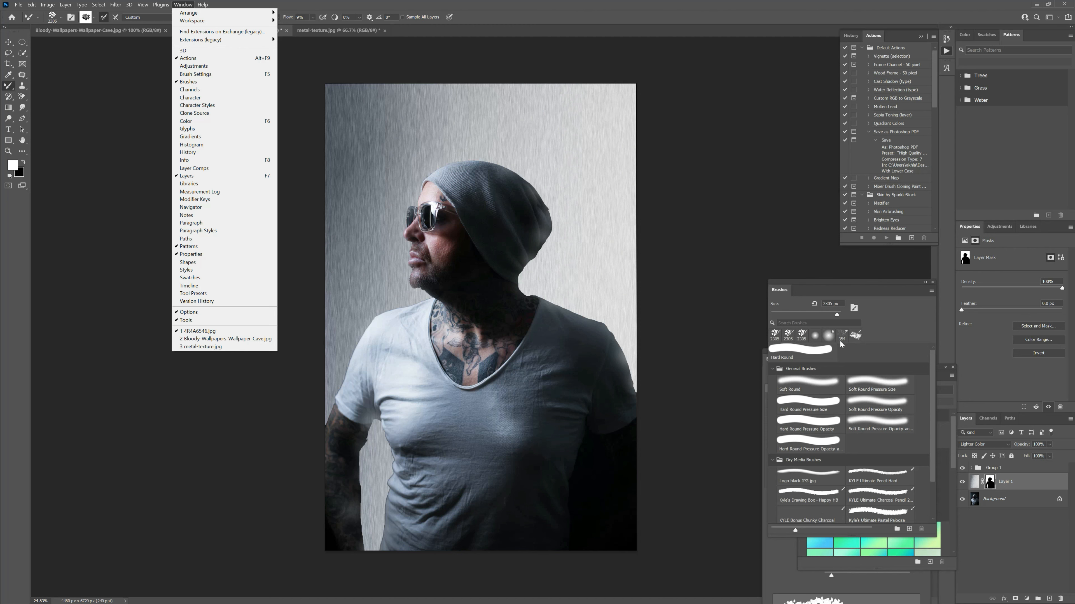
Choose the Soft Round Pressure Size brush at 132 px and paint on the mask along the shaded shoulder and the forehead
left_click(906, 380)
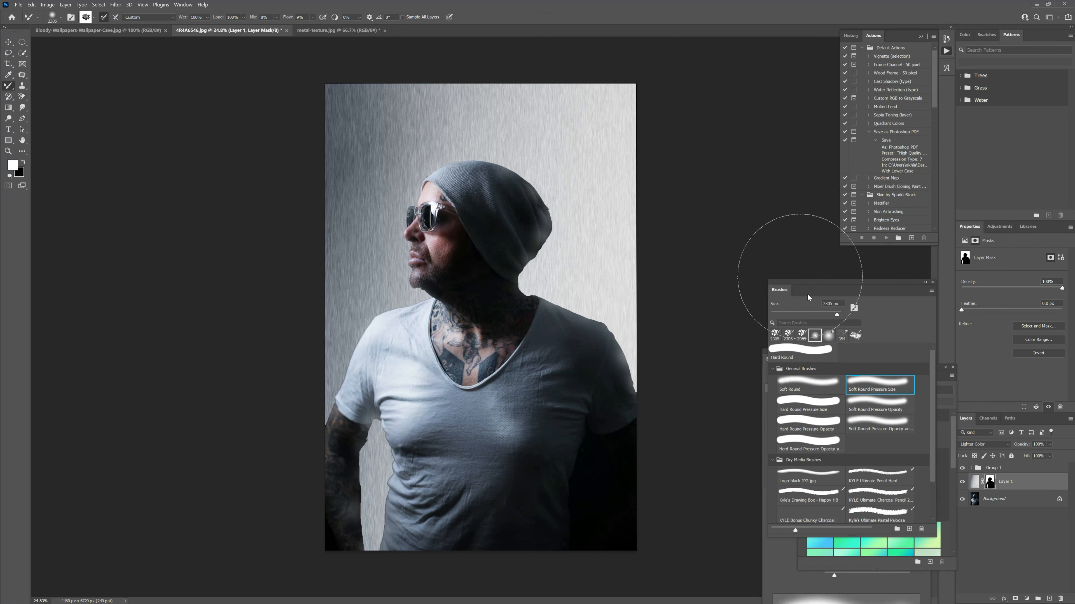
left_click(815, 314)
left_click_drag(607, 329, 588, 315)
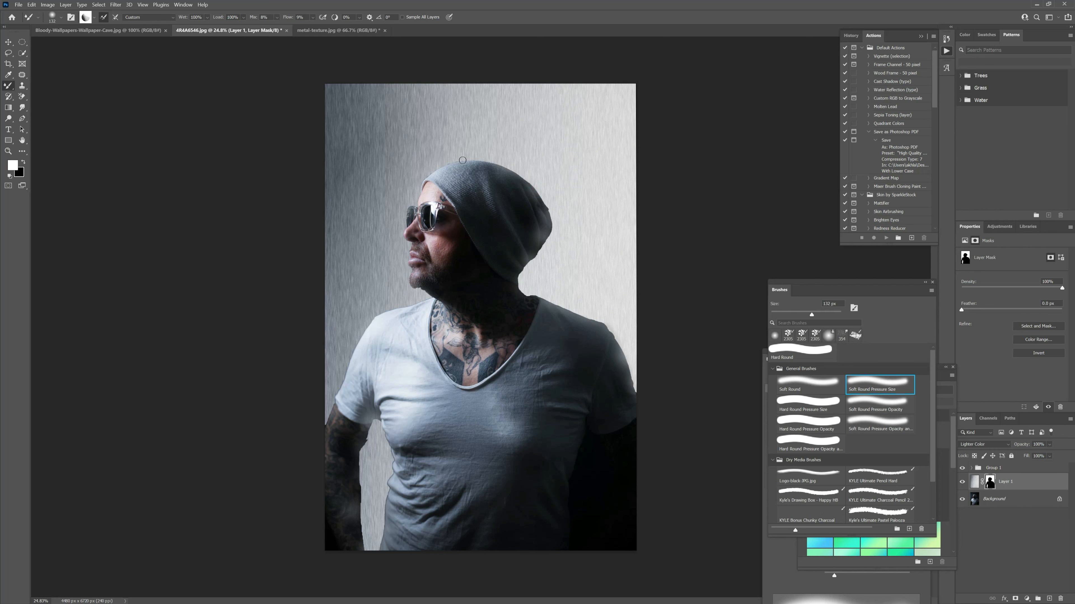
left_click_drag(420, 186, 419, 196)
Raise the brush flow to 22% and blend the mask edge along the lit shoulder and sleeve
left_click(313, 18)
left_click_drag(316, 27, 317, 25)
left_click(382, 314)
left_click(312, 18)
left_click_drag(315, 26, 320, 26)
left_click(337, 388)
Set the brush size to 199 px and blend the mask edge around the neck, the shaded shoulder and the beanie
left_click_drag(823, 313, 826, 314)
left_click(423, 294, "alt")
left_click(406, 303, "alt")
mouse_move(563, 204)
left_mouse_down()
mouse_move(523, 284)
mouse_move(604, 328)
mouse_move(632, 361)
left_mouse_up()
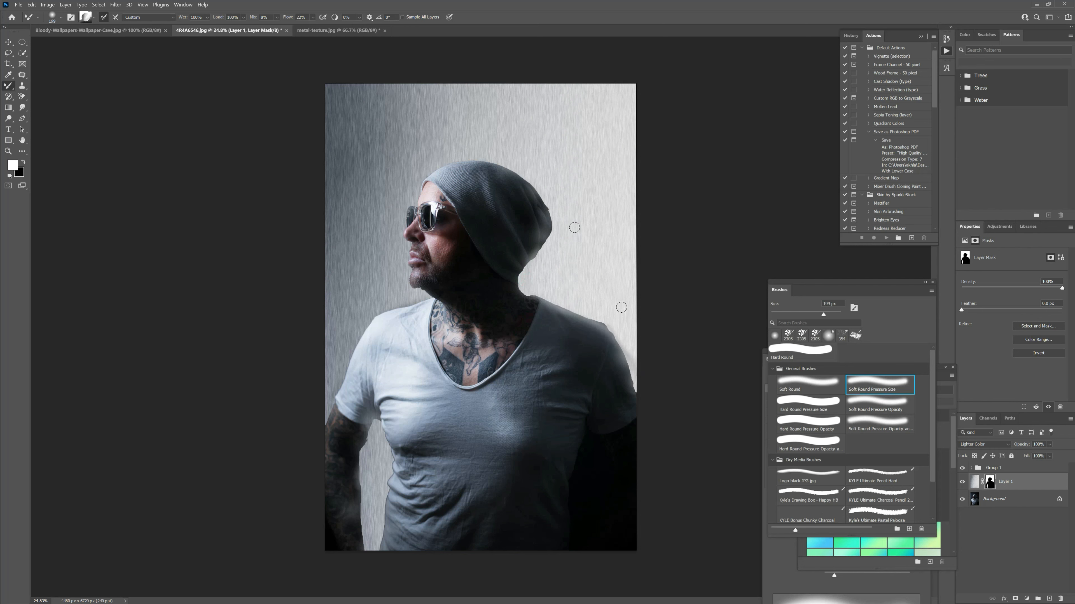
mouse_move(488, 161)
left_mouse_down()
mouse_move(432, 176)
mouse_move(408, 206)
left_mouse_up()
Try a Gradient Map adjustment with a light-to-dark blue gradient from the Blues presets above Layer 1
left_click(1001, 471)
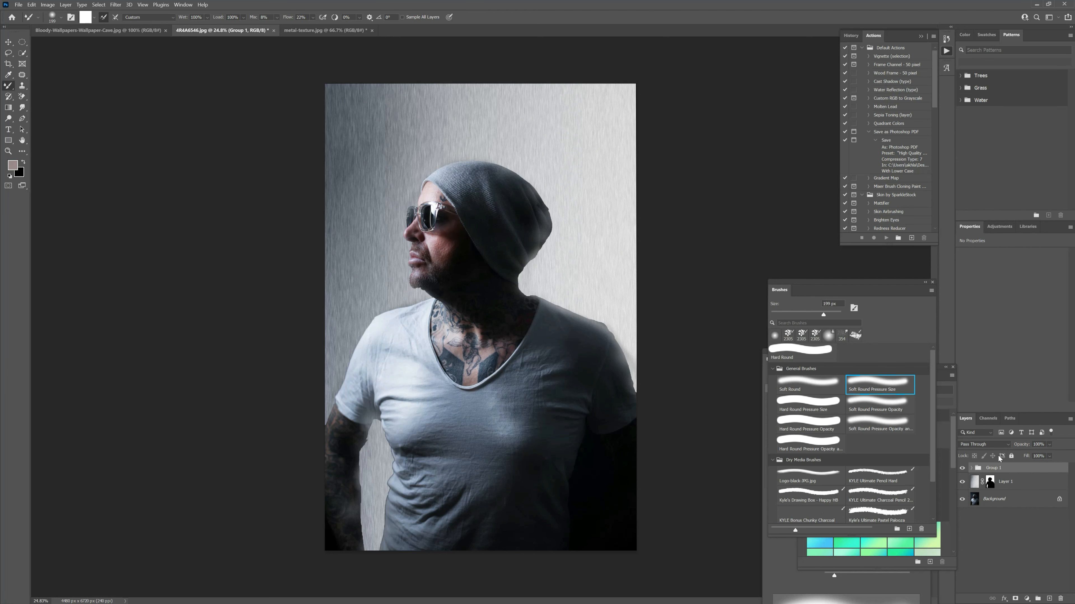
left_click(988, 487)
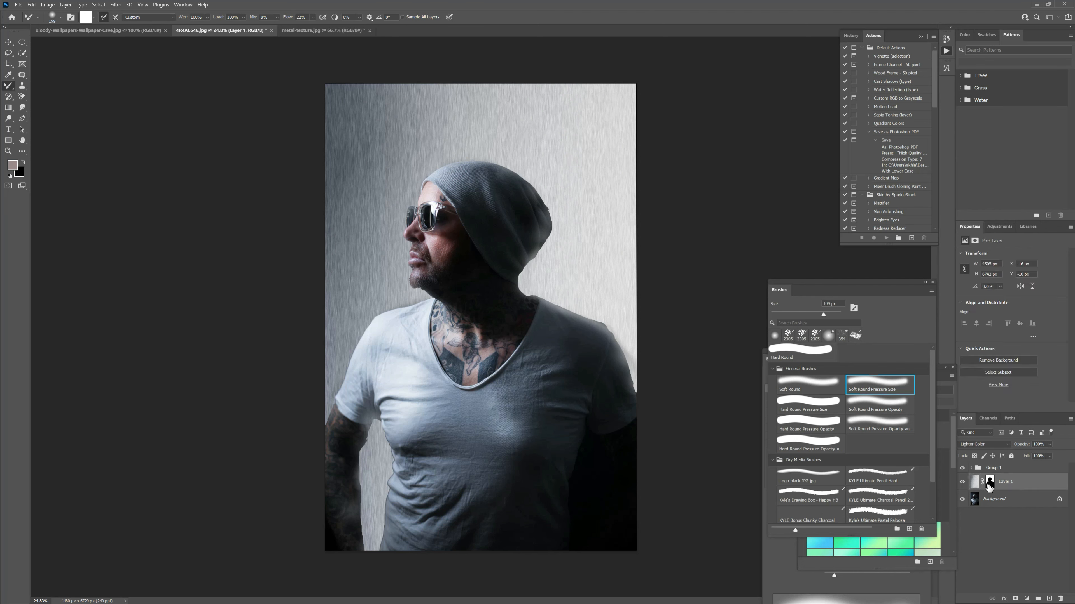
left_click(989, 483)
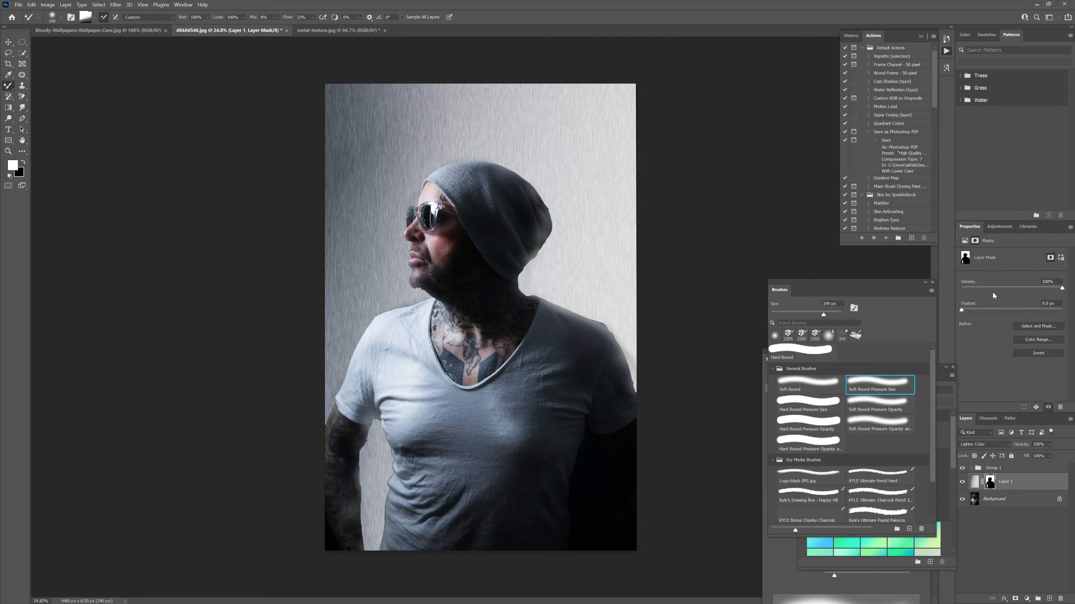
left_click(1005, 228)
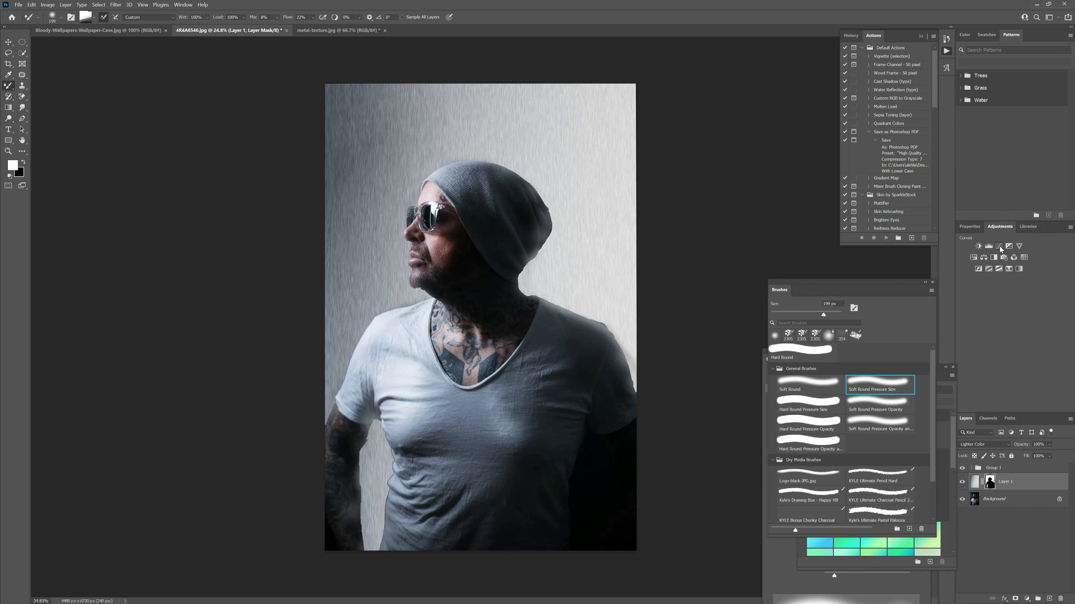
left_click(1018, 269)
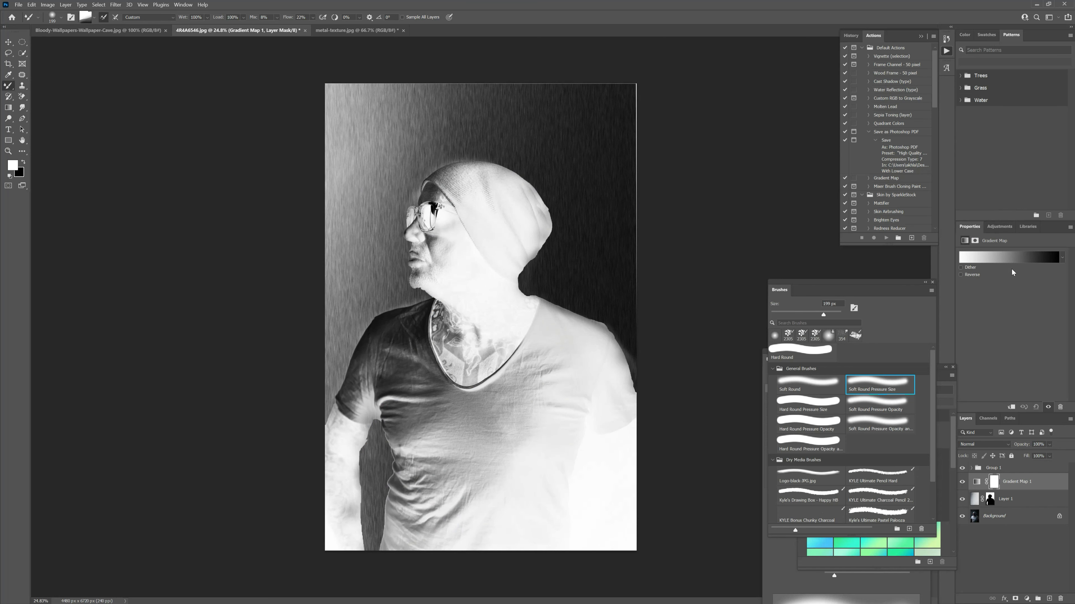
left_click(1062, 257)
left_click(966, 287)
scroll(986, 304, "down", 3)
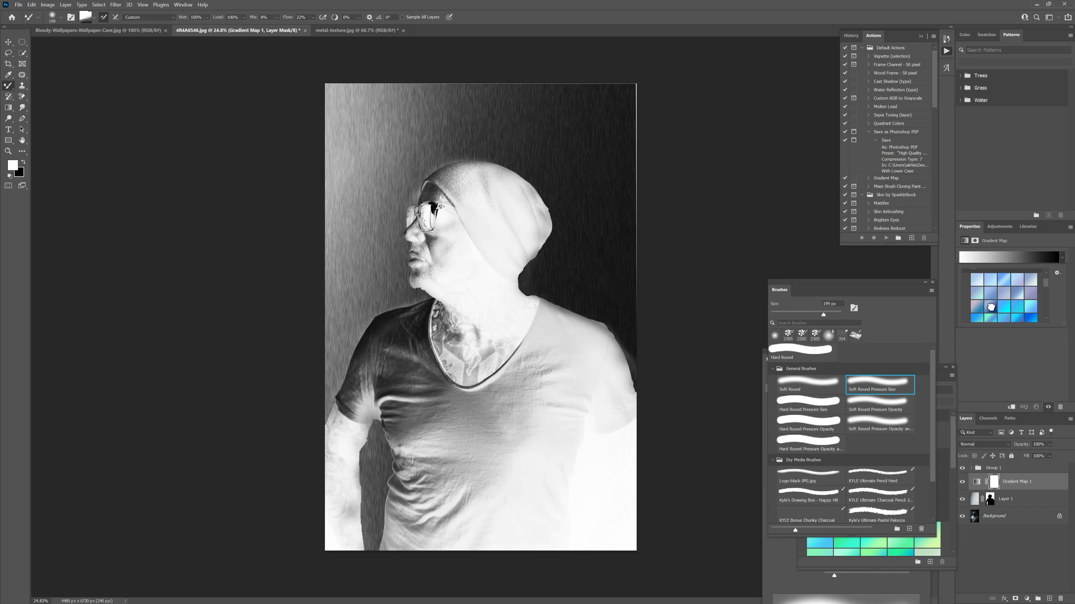
left_click(992, 307)
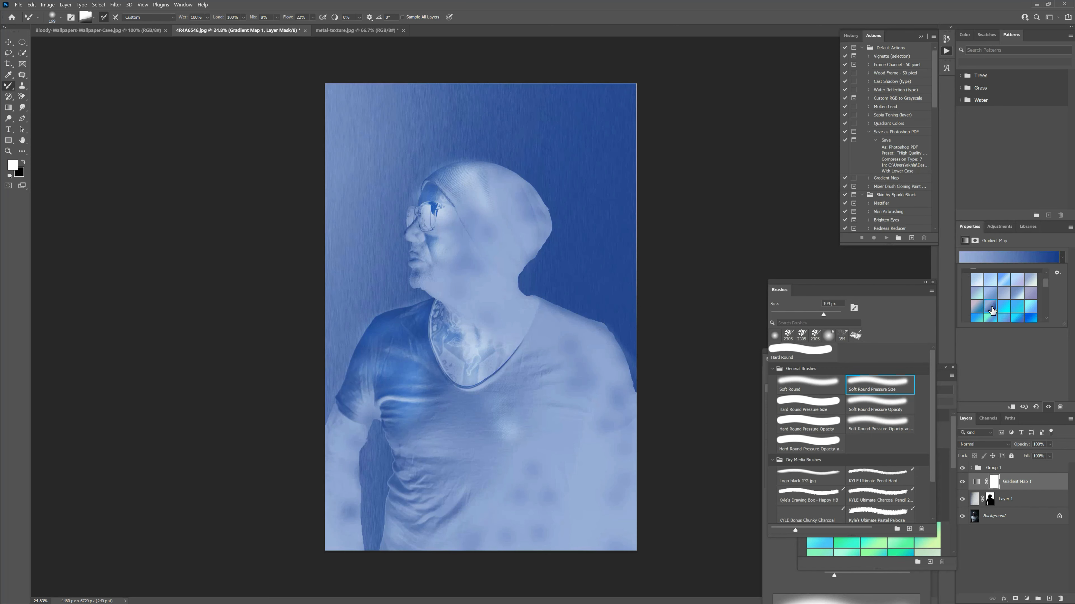
Lower the blue gradient map's opacity to 7%, then delete its mask and the adjustment layer
left_click(1049, 445)
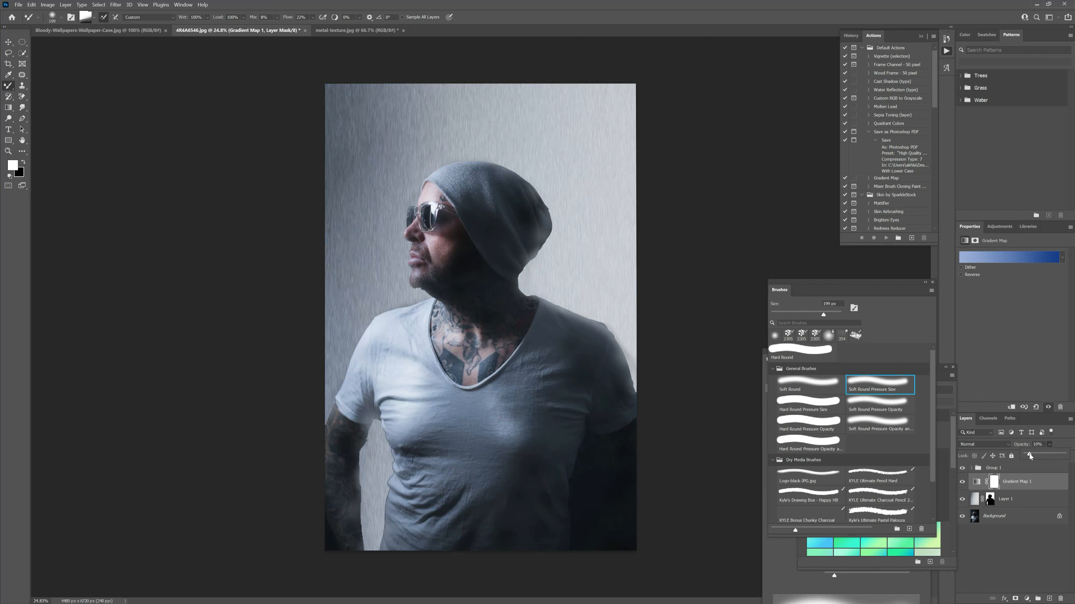
left_click_drag(1026, 455, 1027, 454)
left_click(1060, 598)
left_click(527, 227)
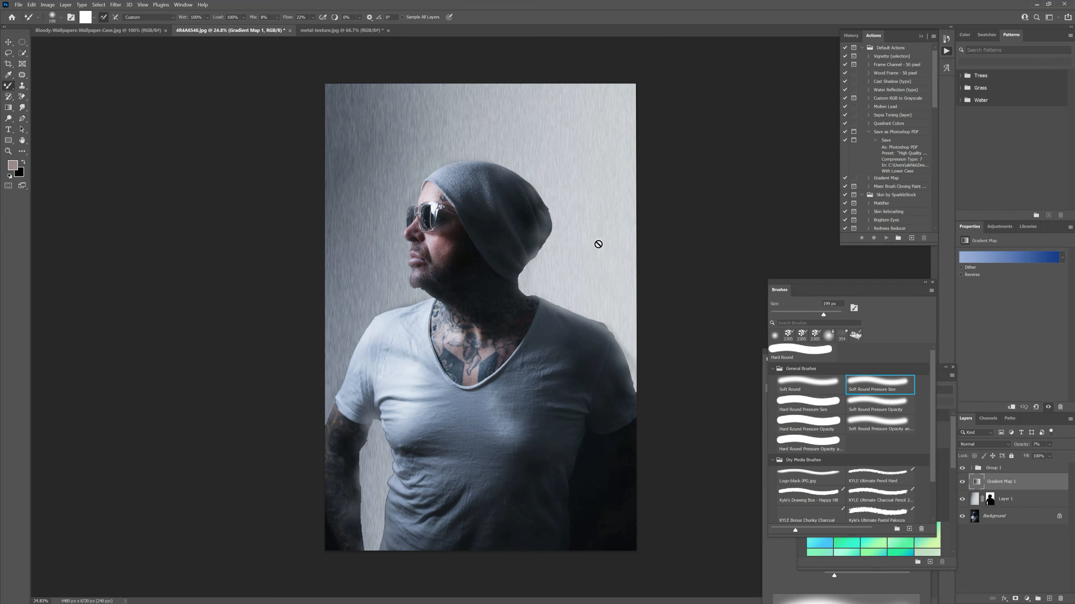
left_click(1060, 598)
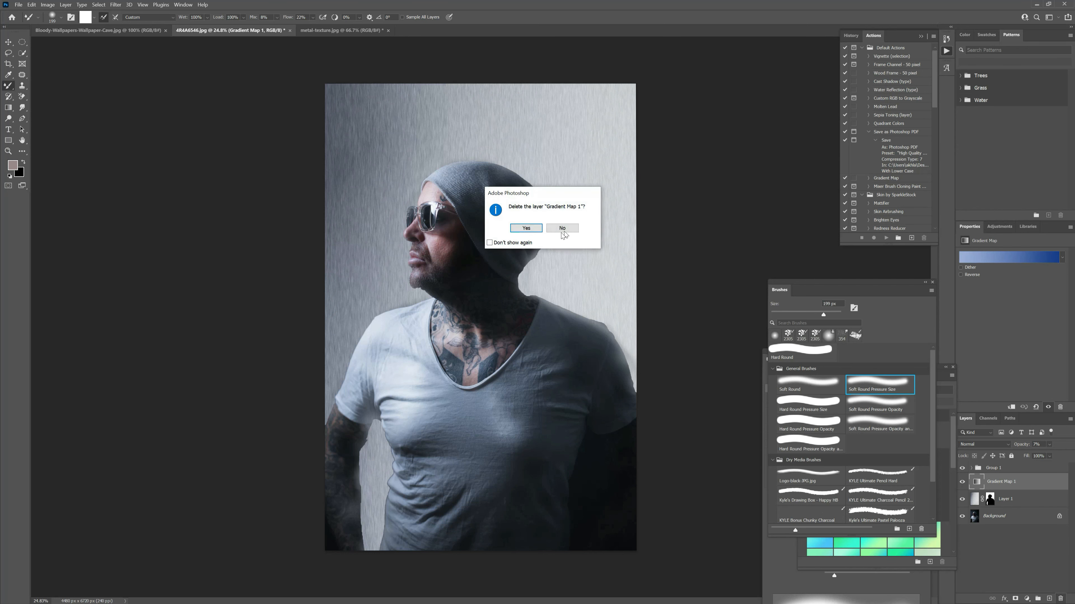
left_click(526, 227)
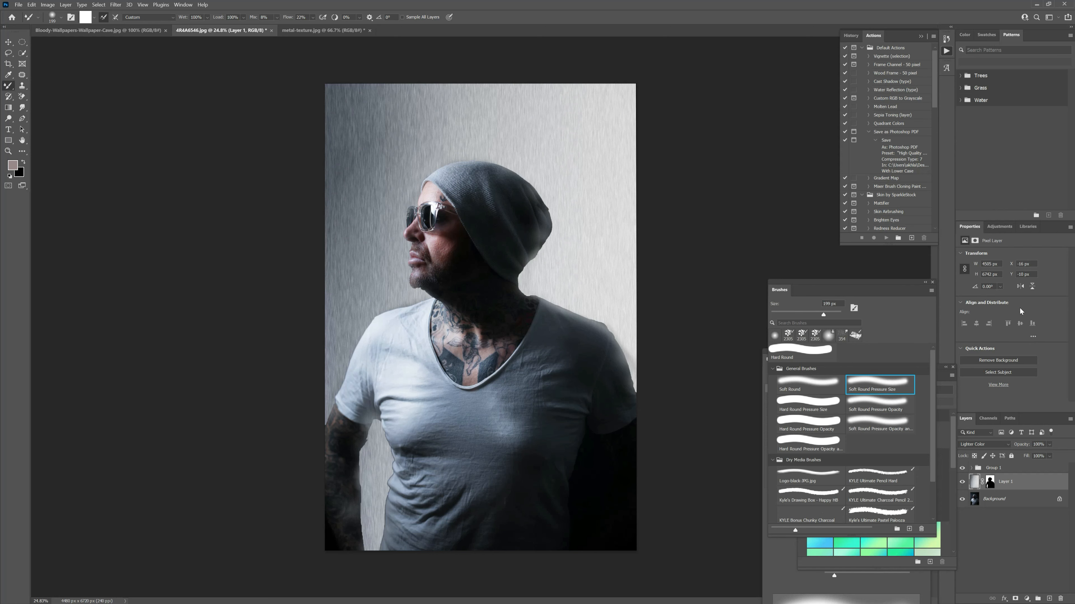
Add a Gradient Map above Layer 1 with the black-to-white Basics gradient and set its opacity to 0%
left_click(1010, 228)
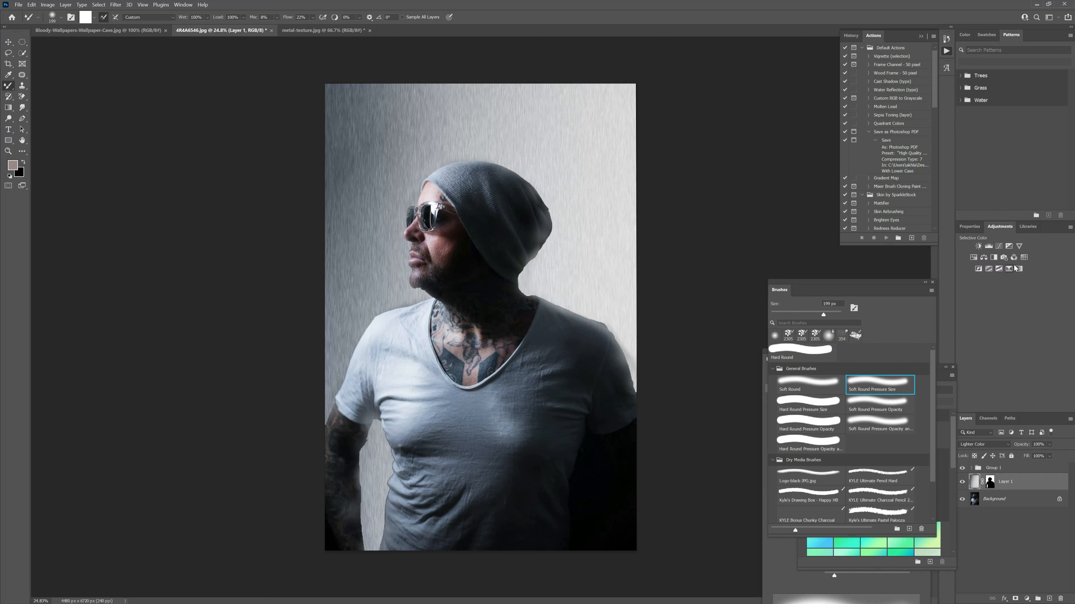
left_click(1019, 269)
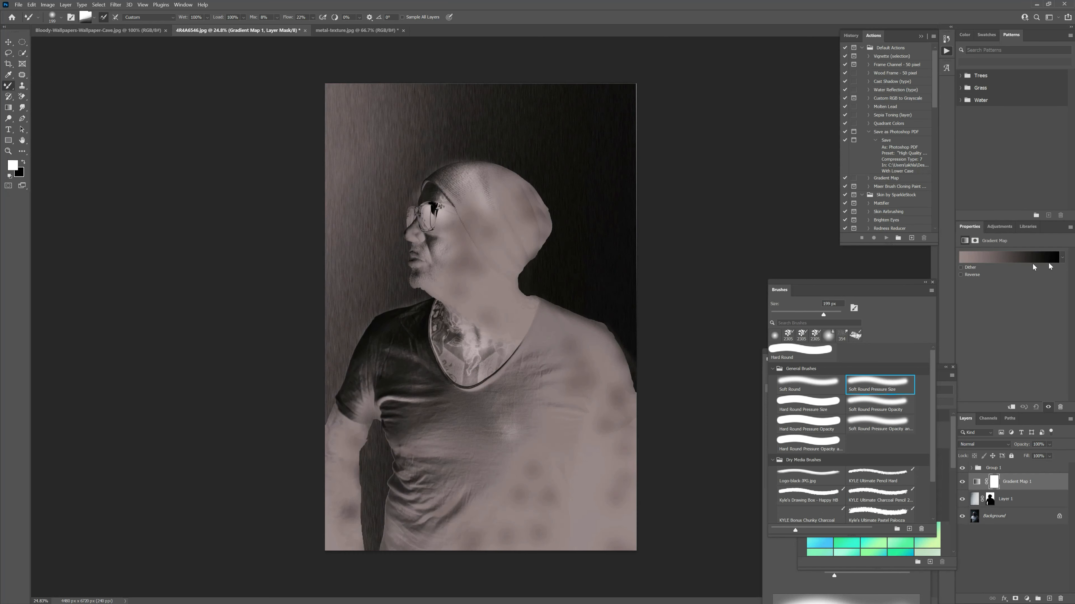
left_click(1063, 258)
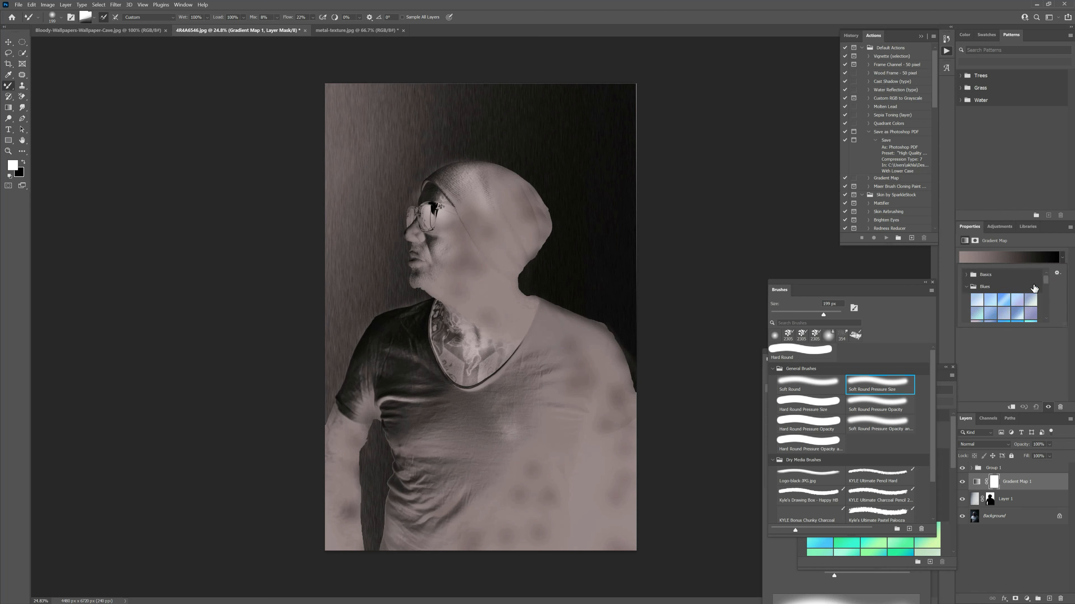
left_click(966, 276)
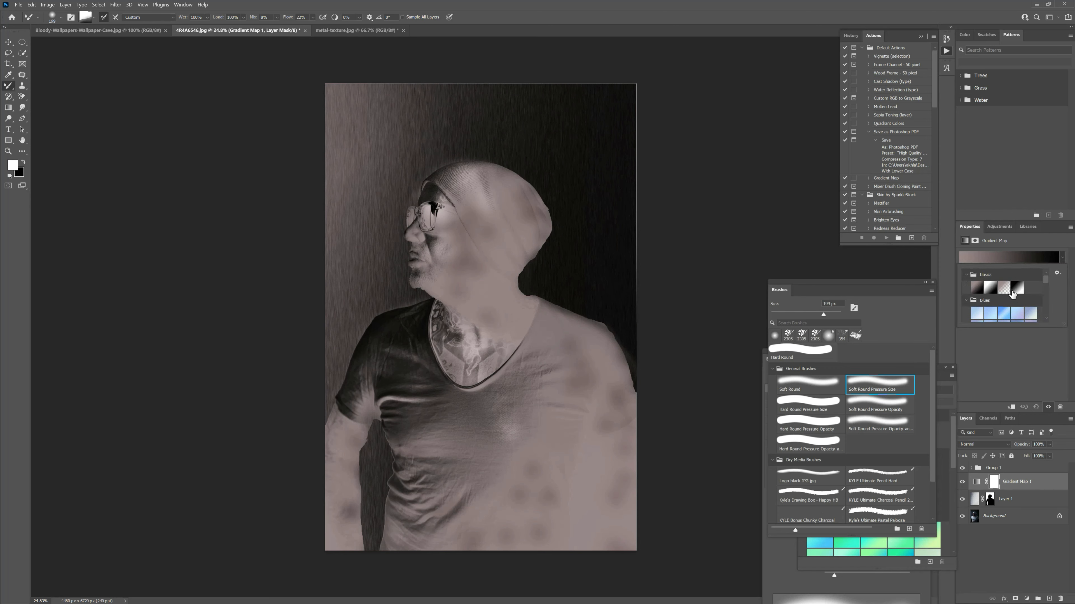
left_click(1015, 288)
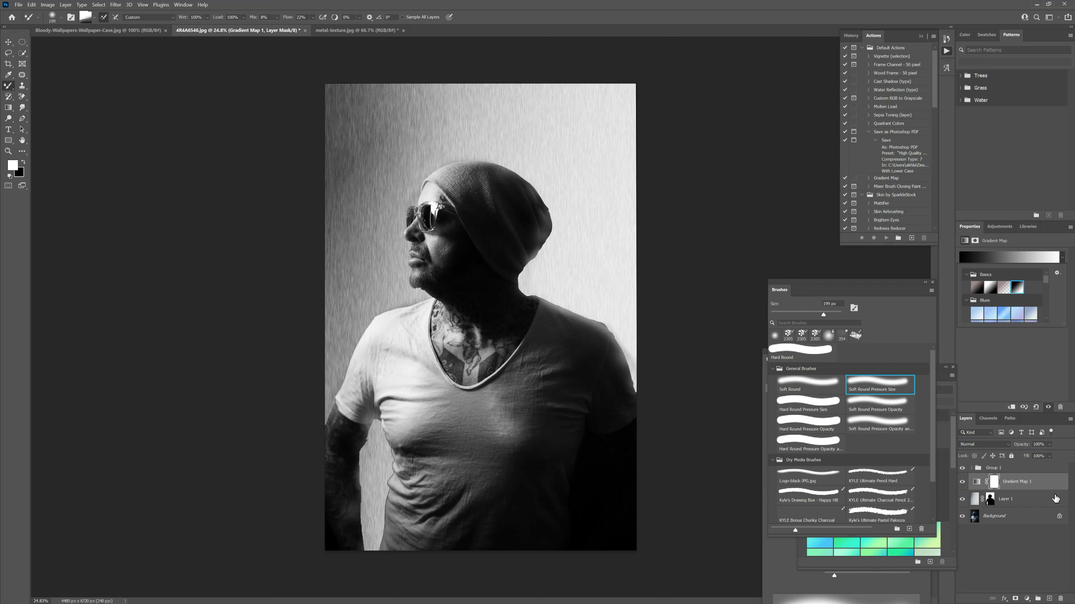
left_click(1048, 445)
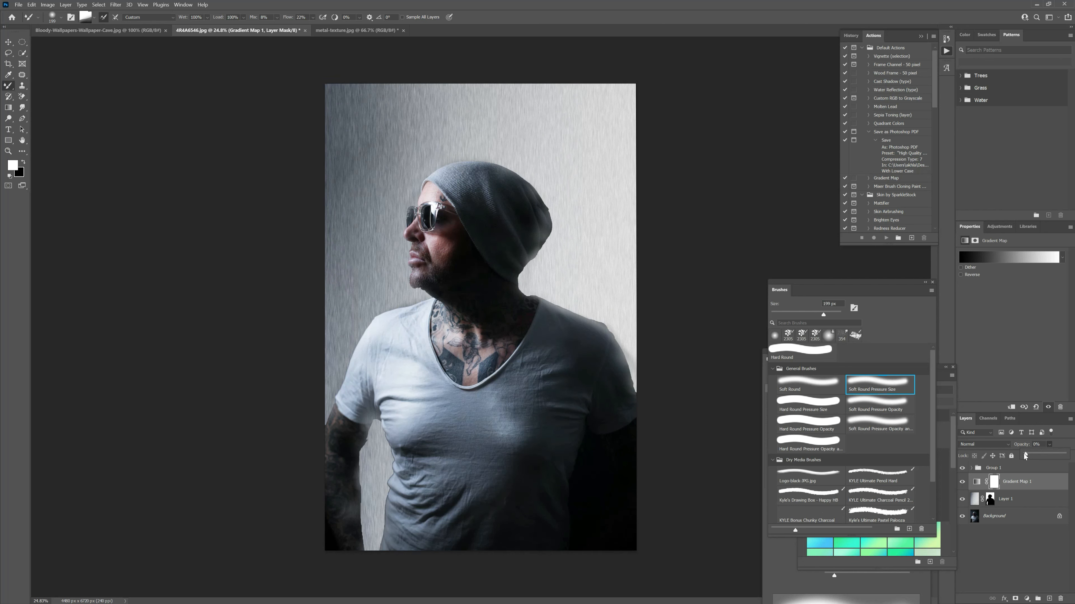
left_click(1074, 330)
Copy the Bloody-Wallpapers-Wallpaper-Cave.jpg image into the portrait document at the canvas's upper-left corner with the Move tool
left_click(370, 30)
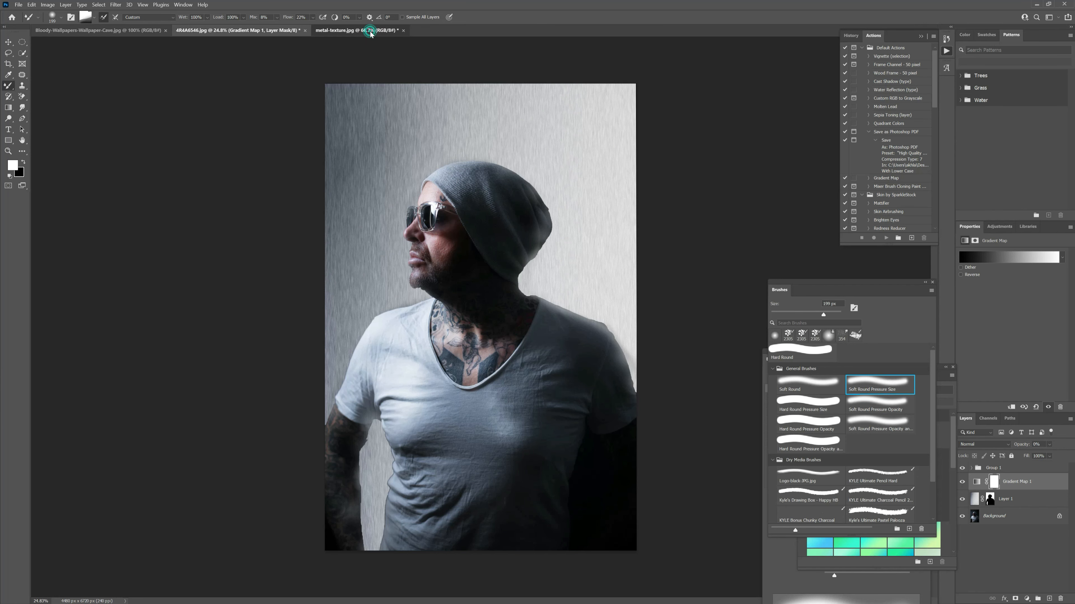
left_click(271, 27)
left_click(118, 32)
left_click(8, 42)
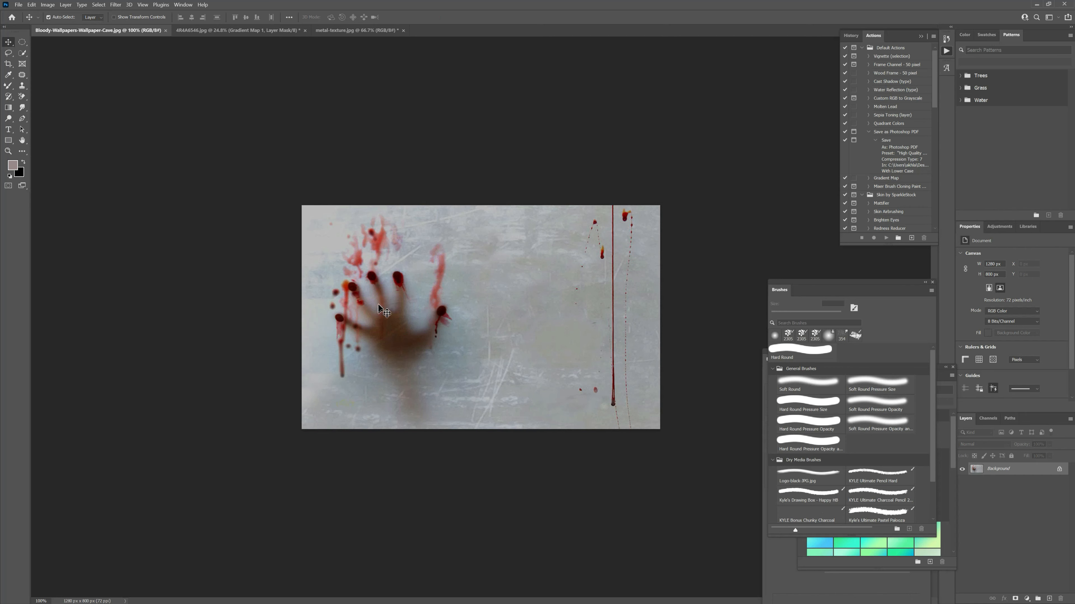
left_click_drag(392, 310, 361, 120)
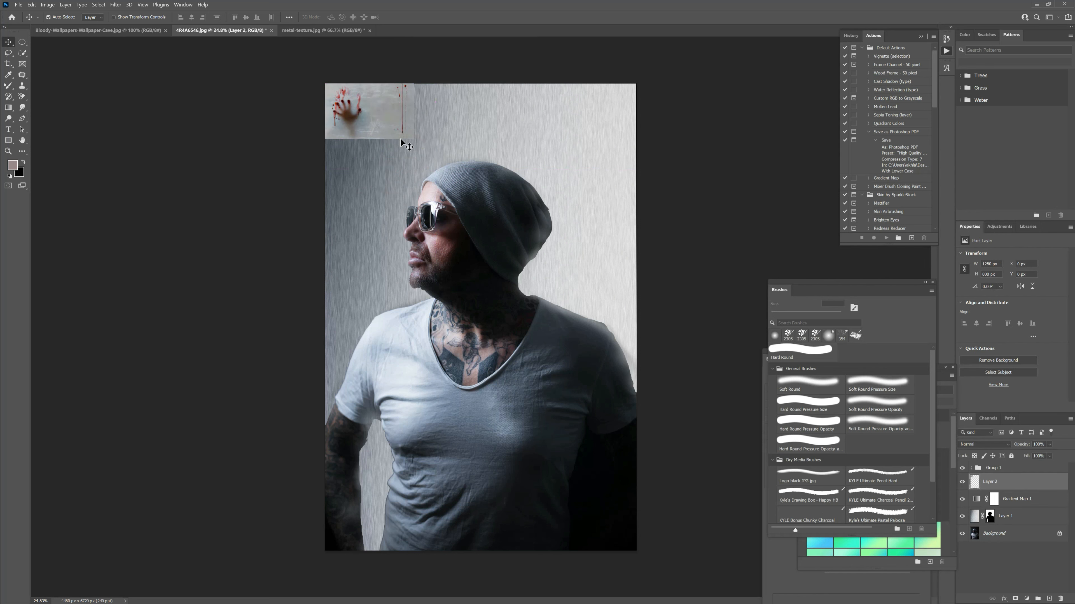
Scale the handprint wallpaper proportionally to about 351% so it spans the full canvas width
key("ctrl+t")
left_click_drag(413, 138, 602, 334)
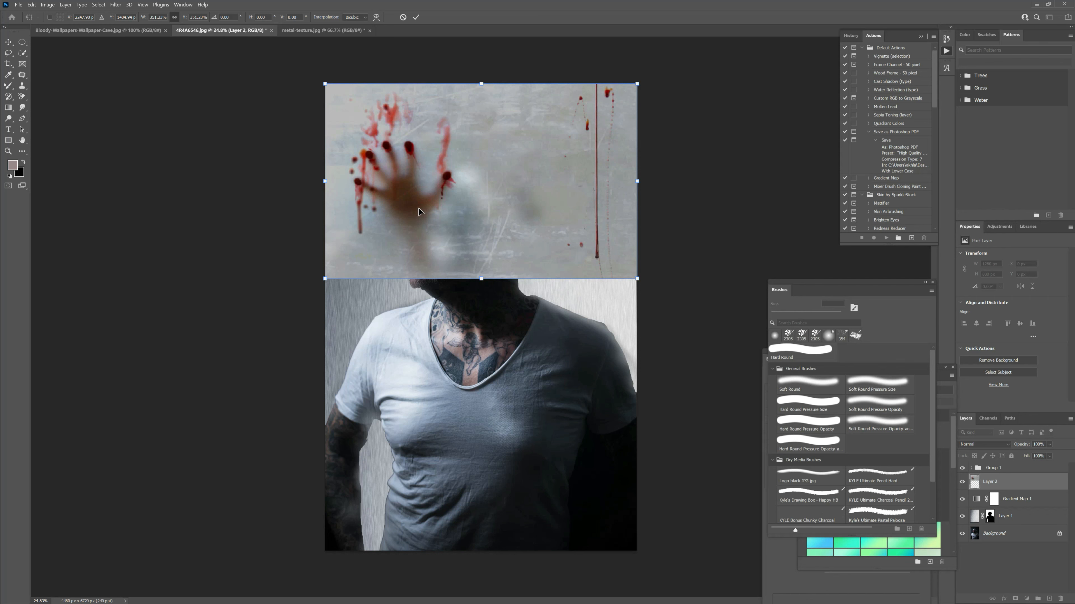
key("Return")
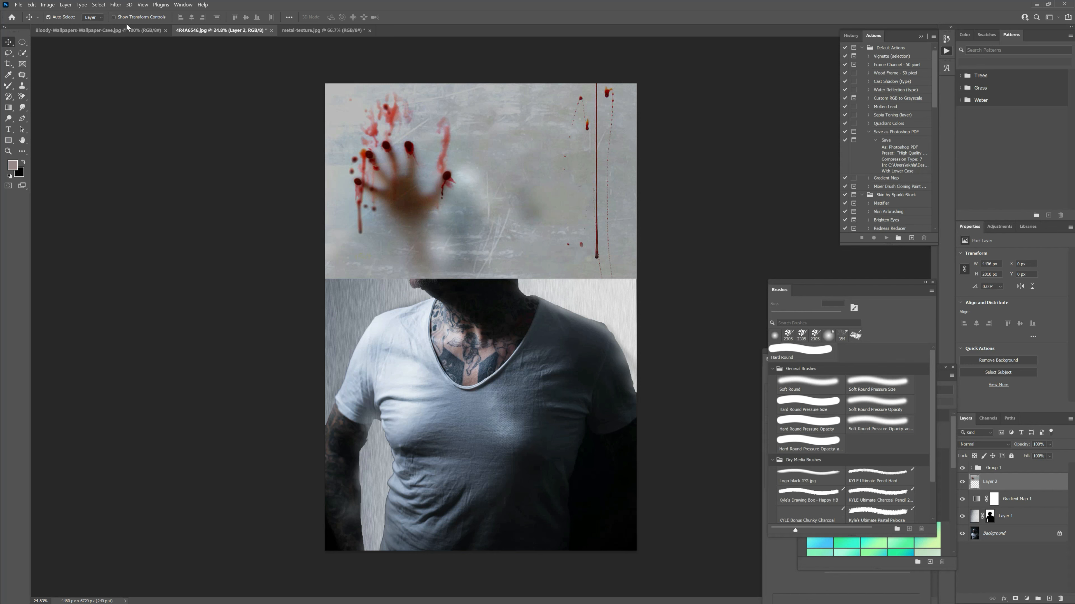
Load the saved selection channel m, invert it, and add it as a layer mask on Layer 2
left_click(115, 4)
mouse_move(98, 4)
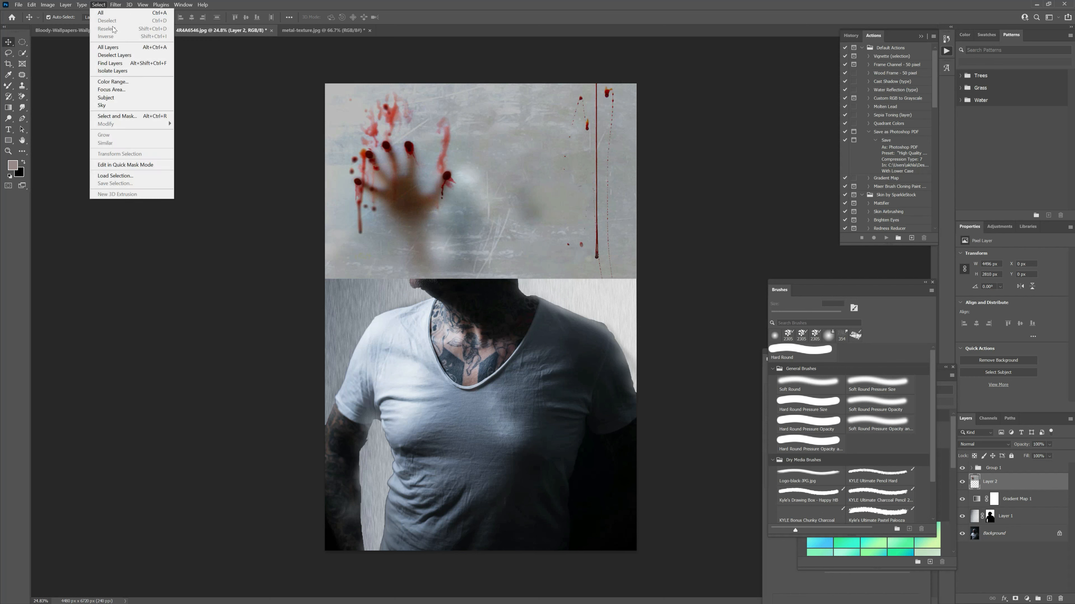
left_click(147, 175)
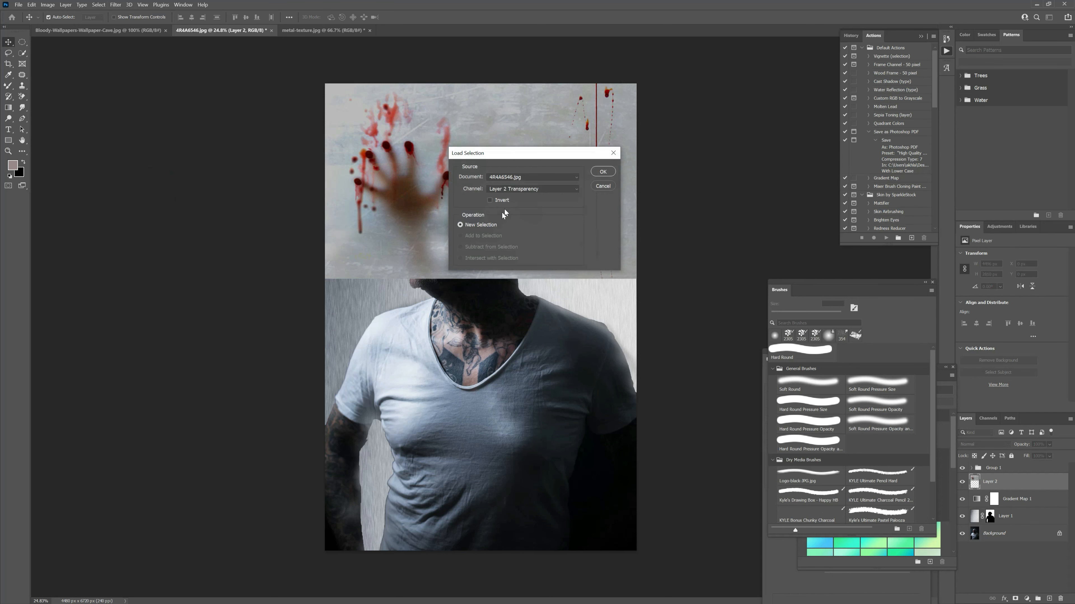
left_click(518, 190)
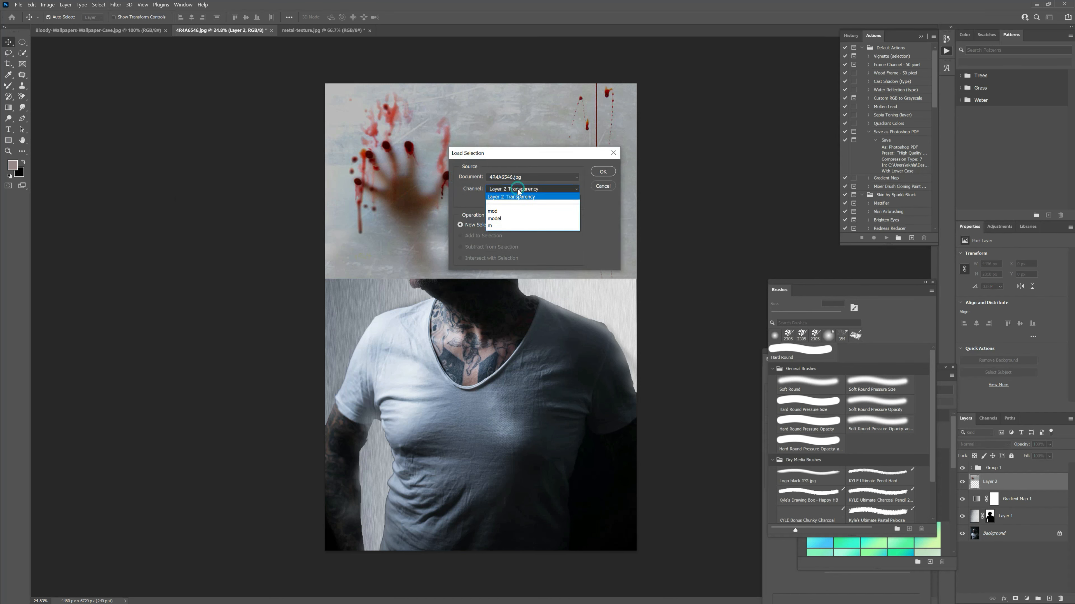
left_click(510, 226)
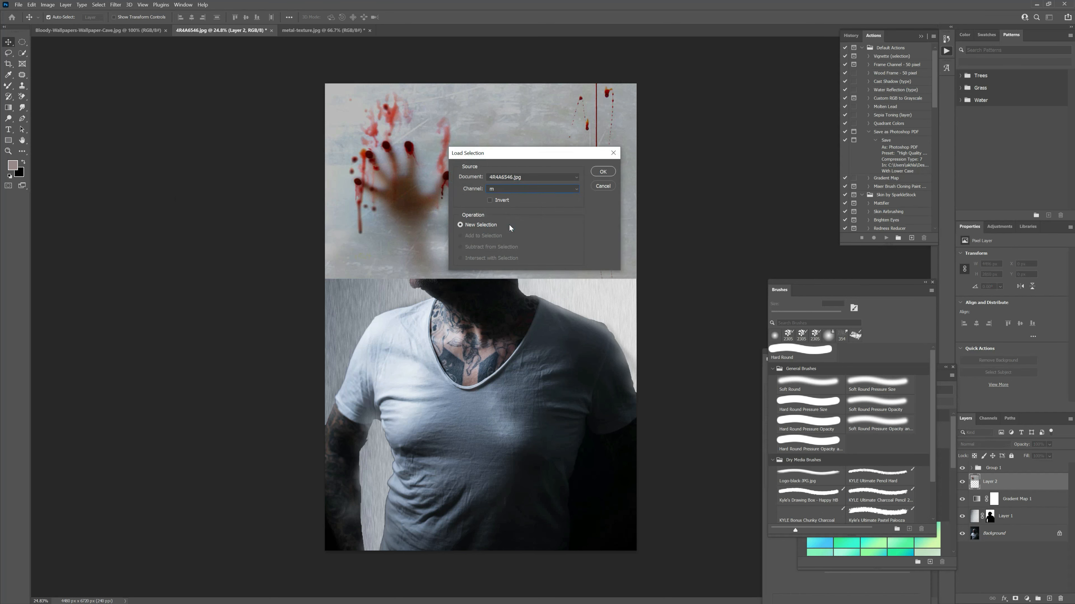
left_click(603, 172)
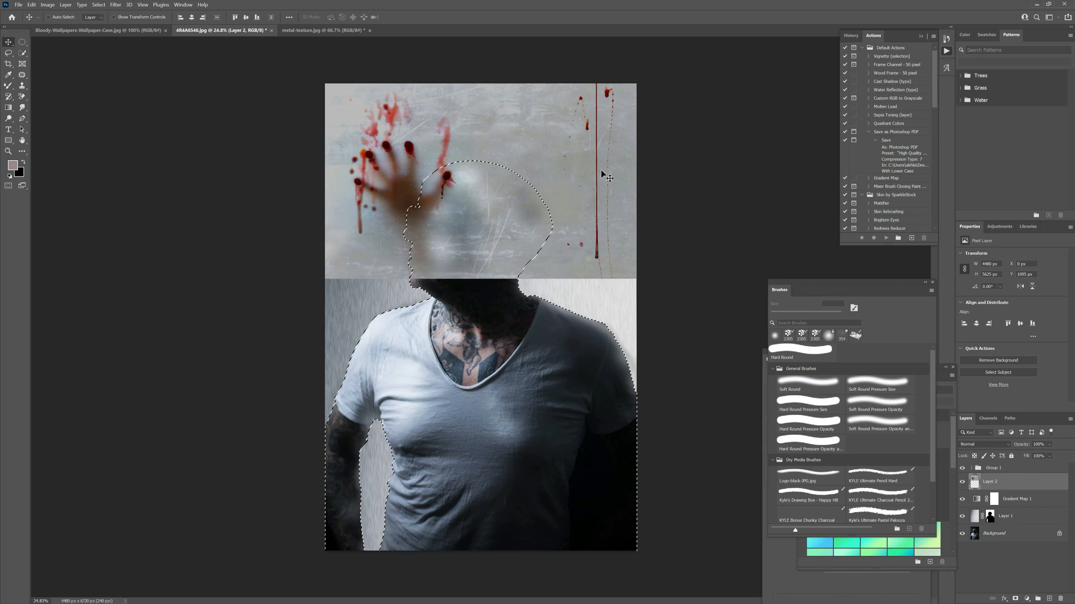
key("ctrl+shift+i")
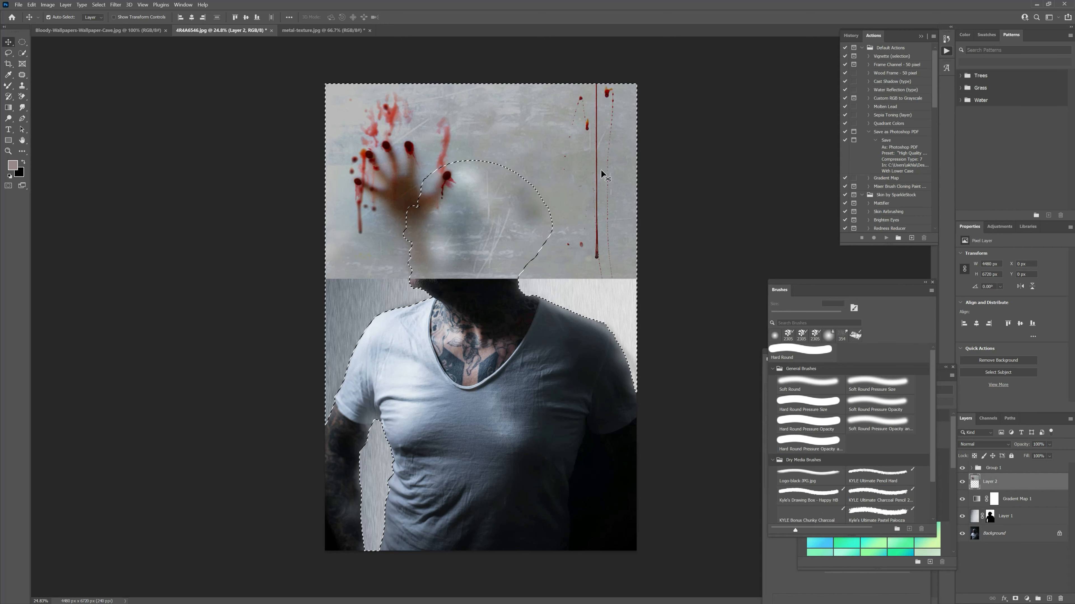
left_click(1015, 599)
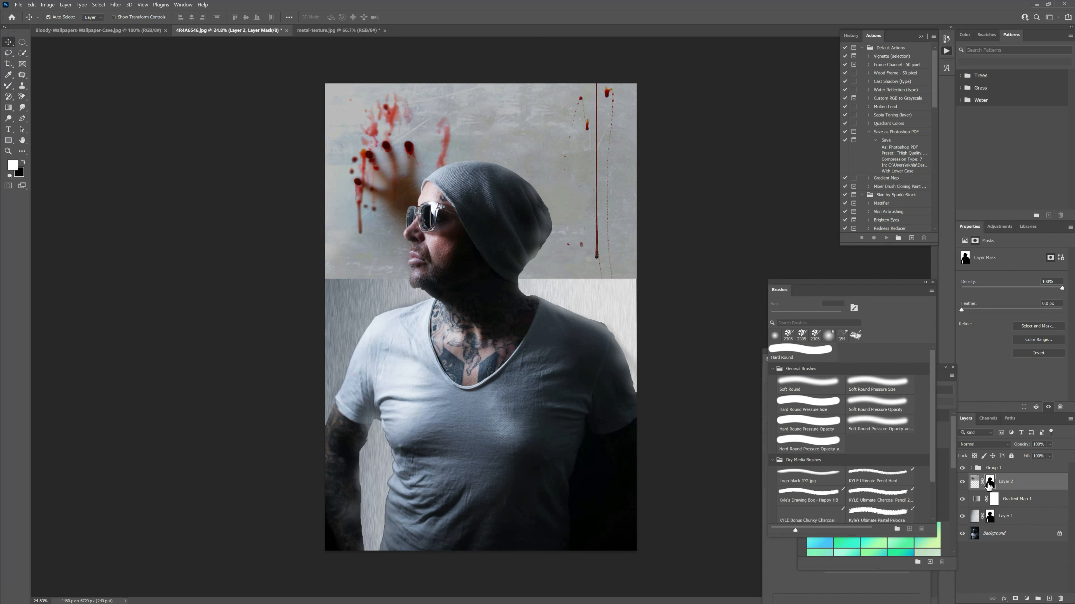
left_click(869, 401)
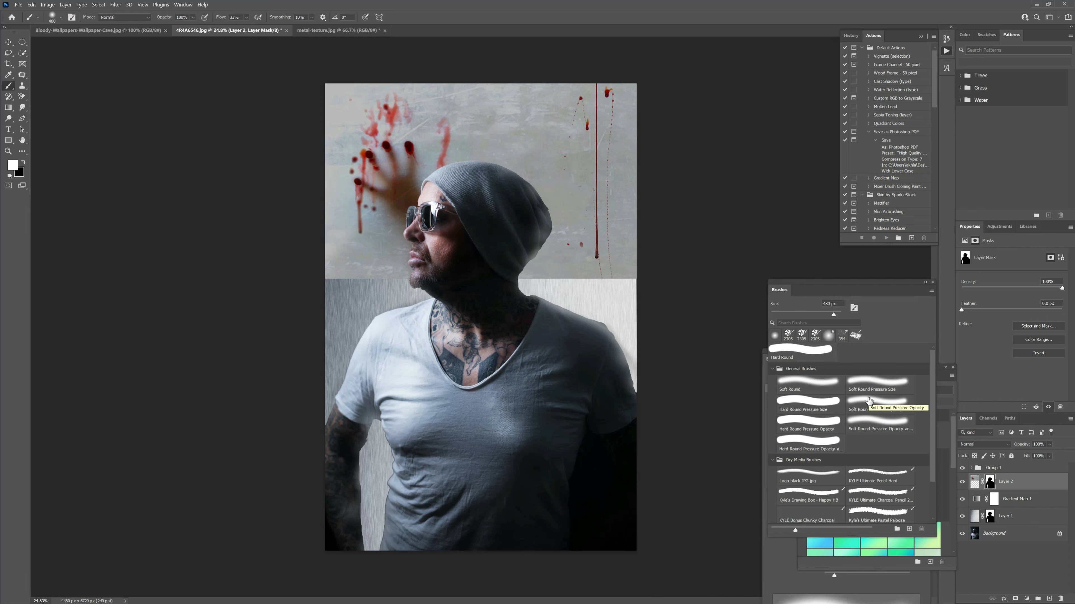
key("v")
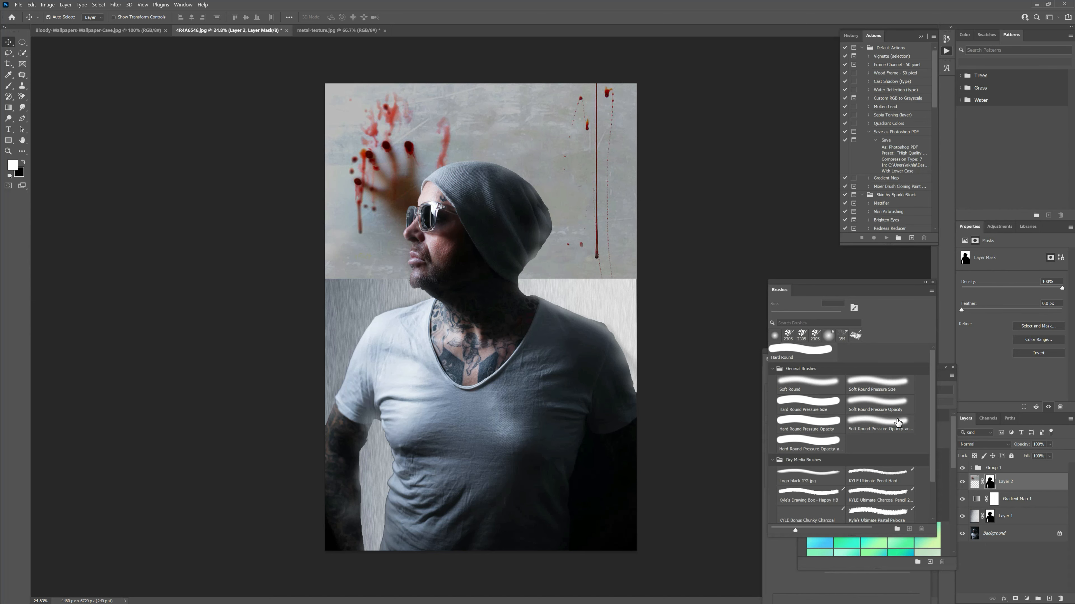
Copy the Bloody-Wallpapers-Wallpaper-Cave.jpg image into the portrait document again, placing it at the canvas's left edge directly below the first copy
left_click(372, 30)
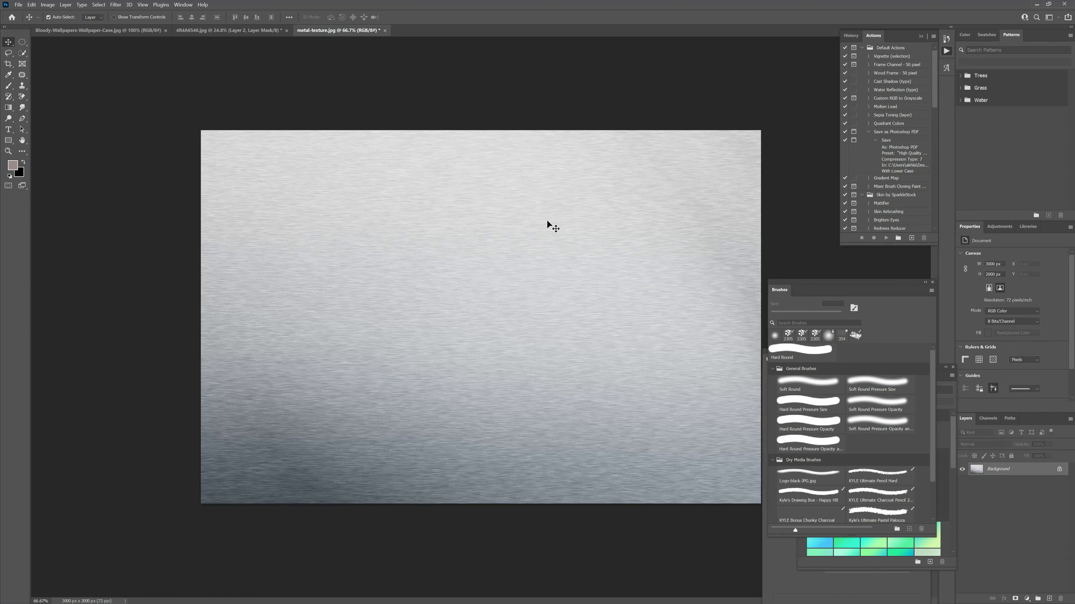
left_click(95, 30)
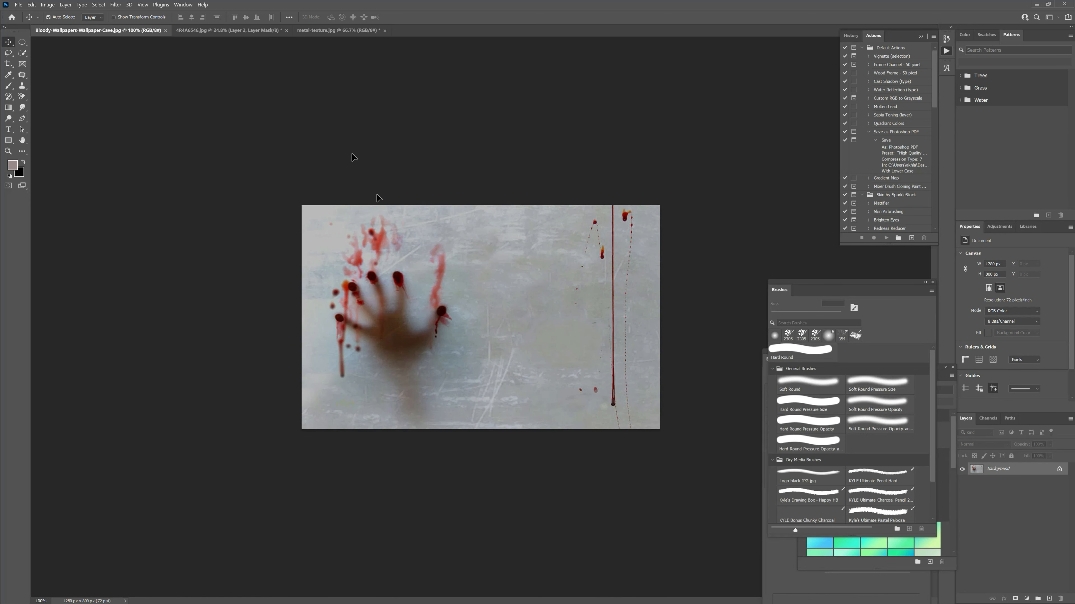
left_click(262, 29)
left_click_drag(508, 331, 369, 308)
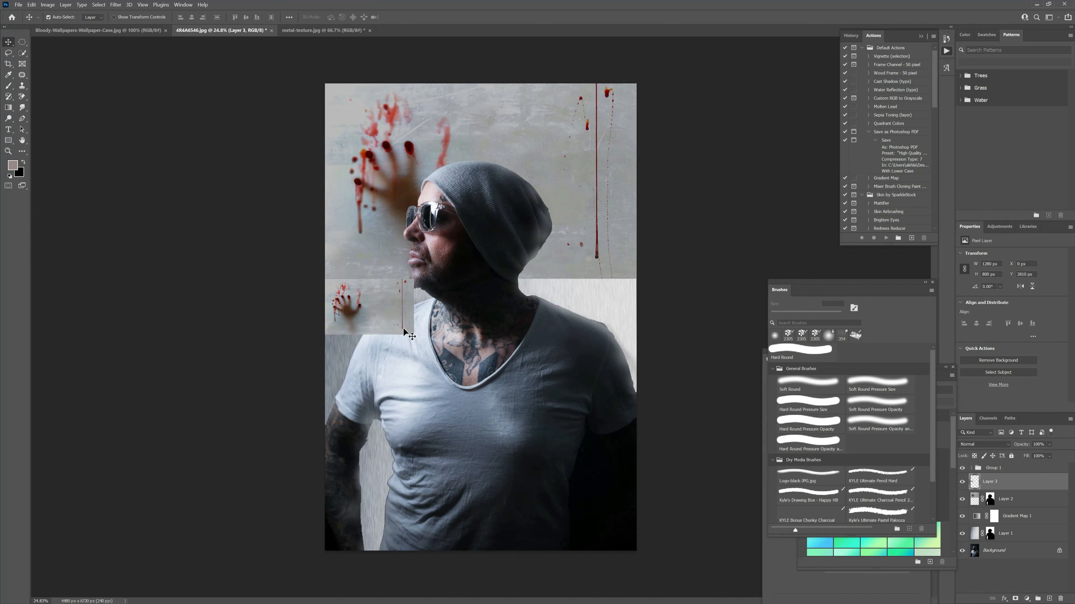
Scale the second handprint wallpaper copy proportionally to about 4487 × 2804 px so it spans the full canvas width
key("ctrl+t")
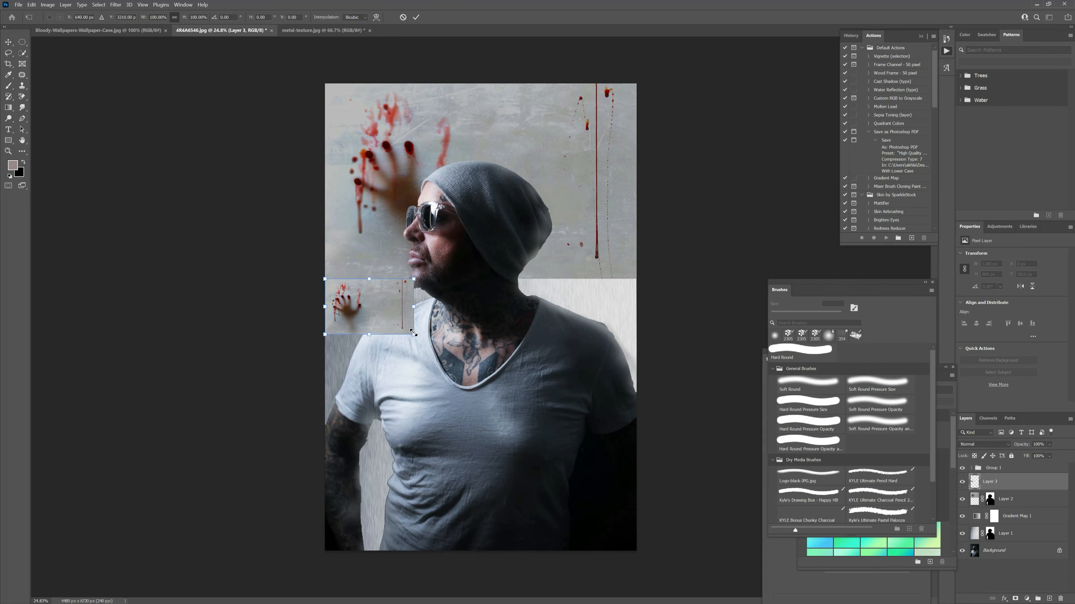
left_click_drag(424, 342, 623, 491)
key("Return")
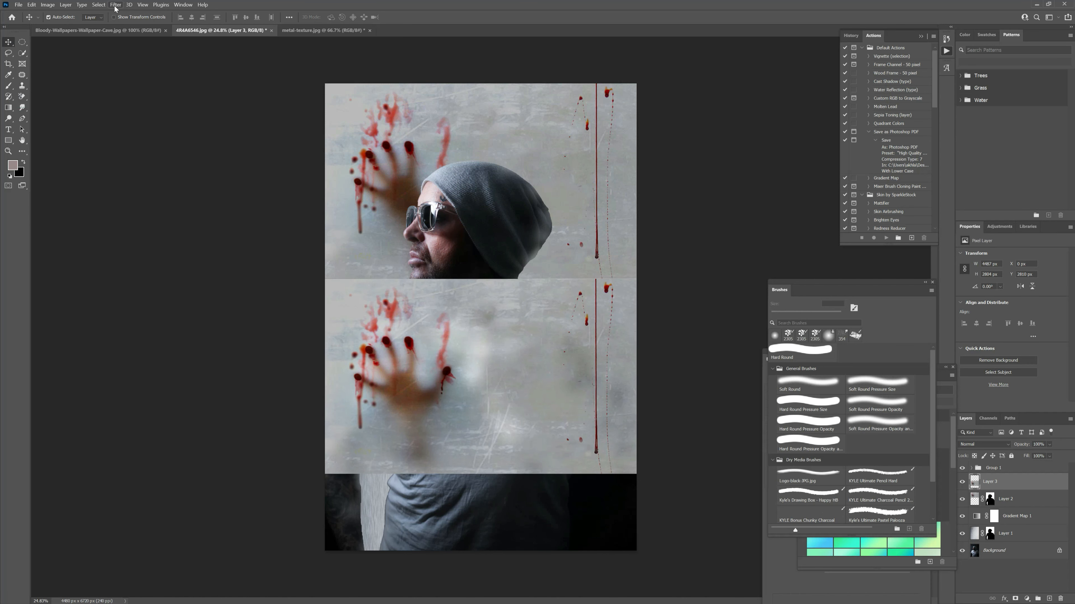
Load the saved selection channel m, invert it, and add it as a layer mask on Layer 3
left_click(98, 5)
left_click(136, 175)
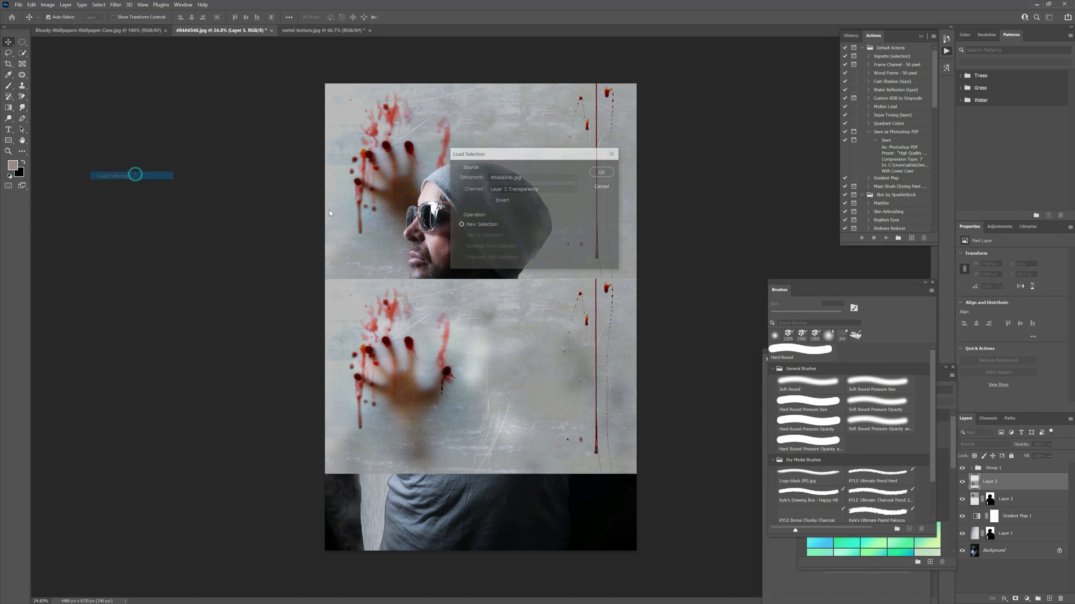
left_click(533, 189)
left_click(510, 229)
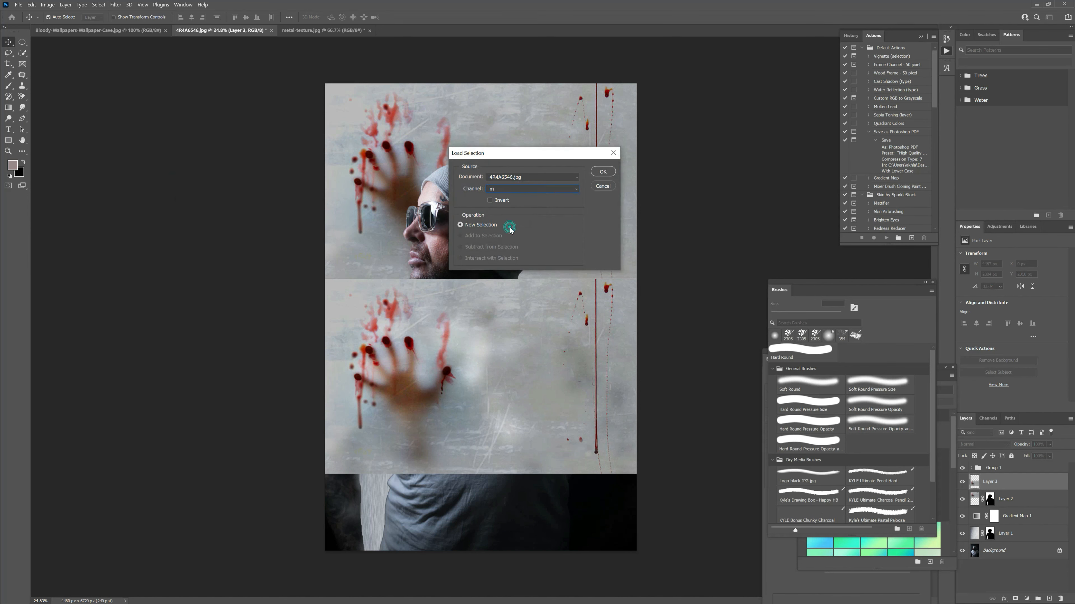
left_click(602, 171)
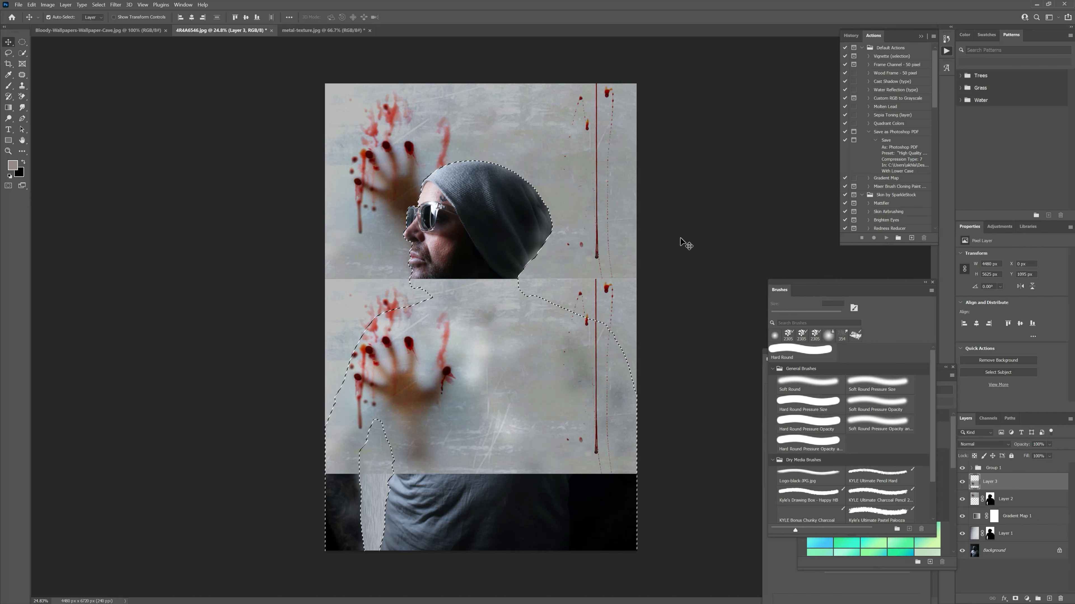
key("ctrl+shift+i")
left_click(1015, 598)
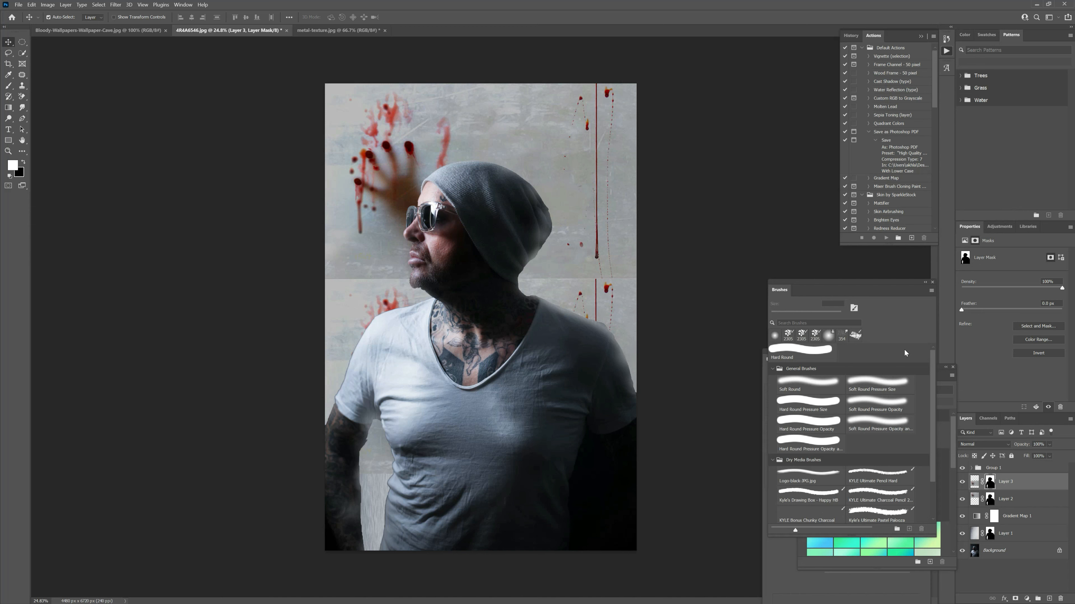
Add a Curves adjustment above Layer 1 and raise the RGB curve's black point to an output of about 16
left_click(991, 534)
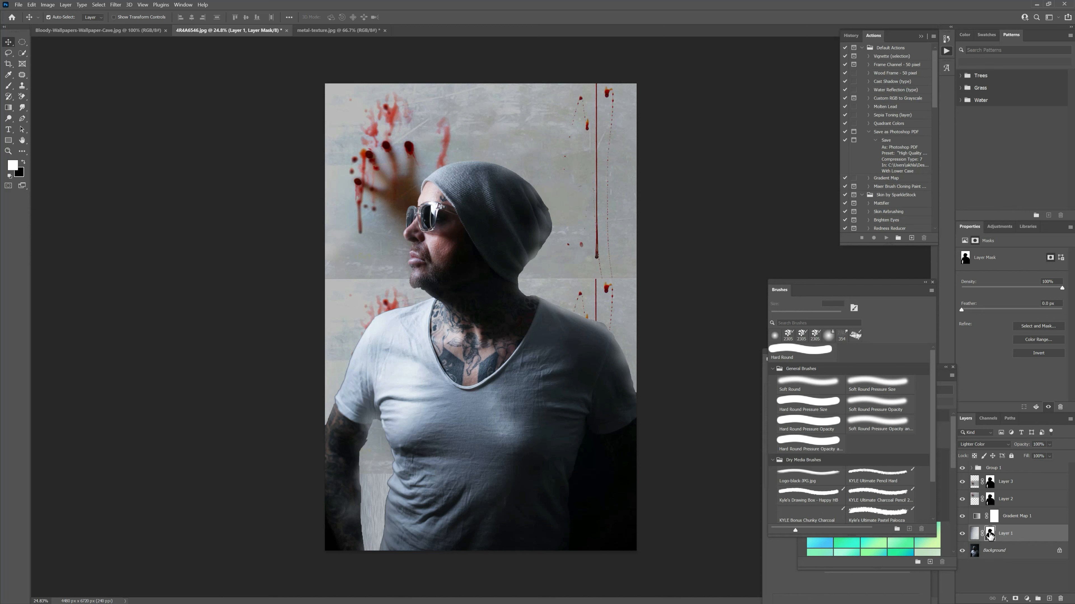
left_click(999, 227)
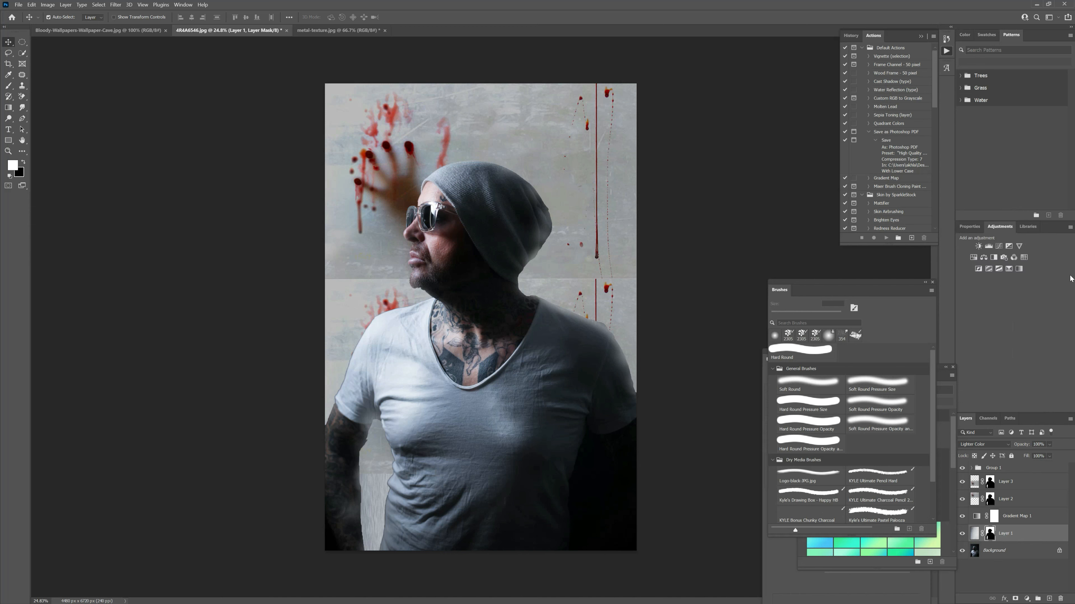
left_click(999, 247)
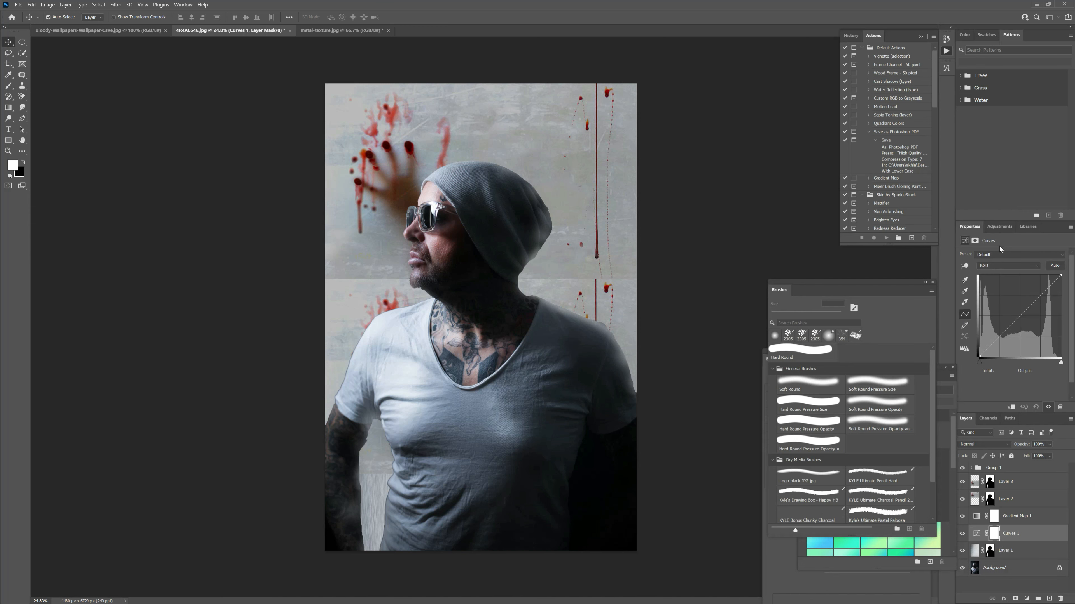
left_click(1005, 267)
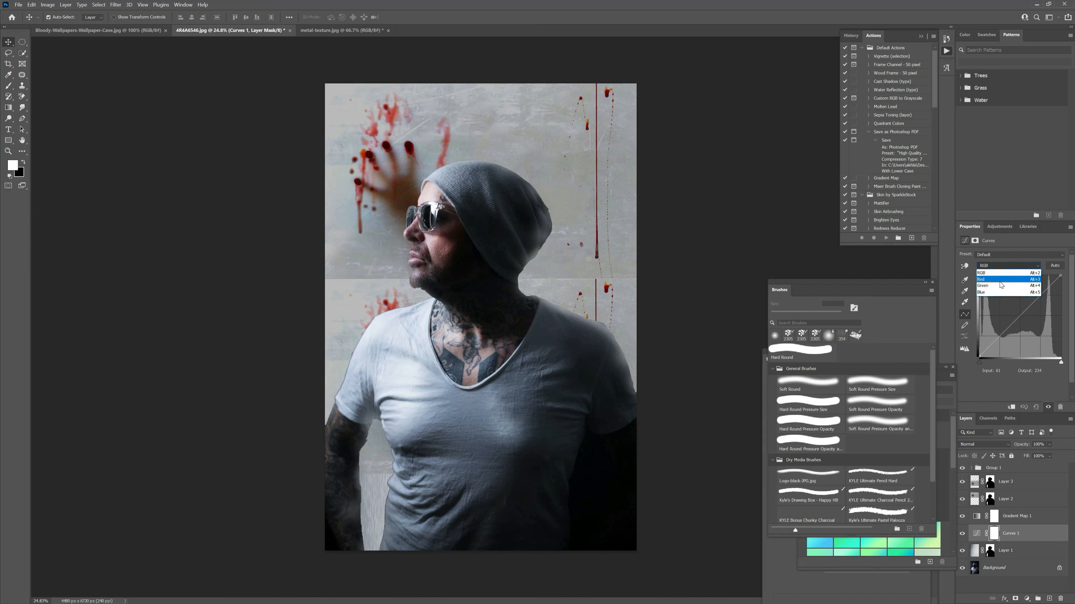
left_click(1001, 273)
left_click_drag(979, 357, 981, 357)
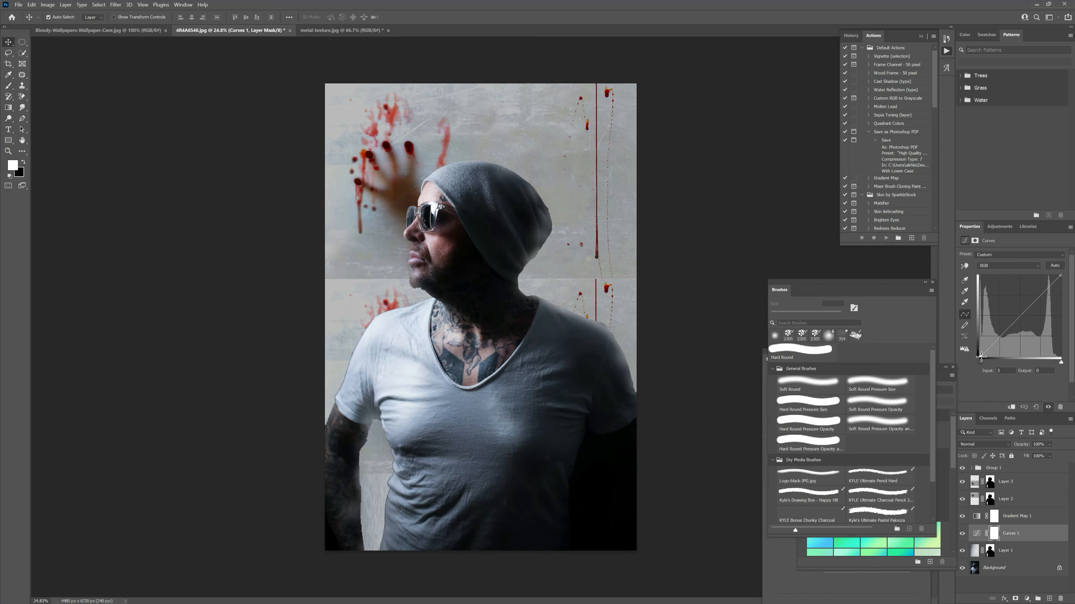
left_click_drag(980, 357, 980, 352)
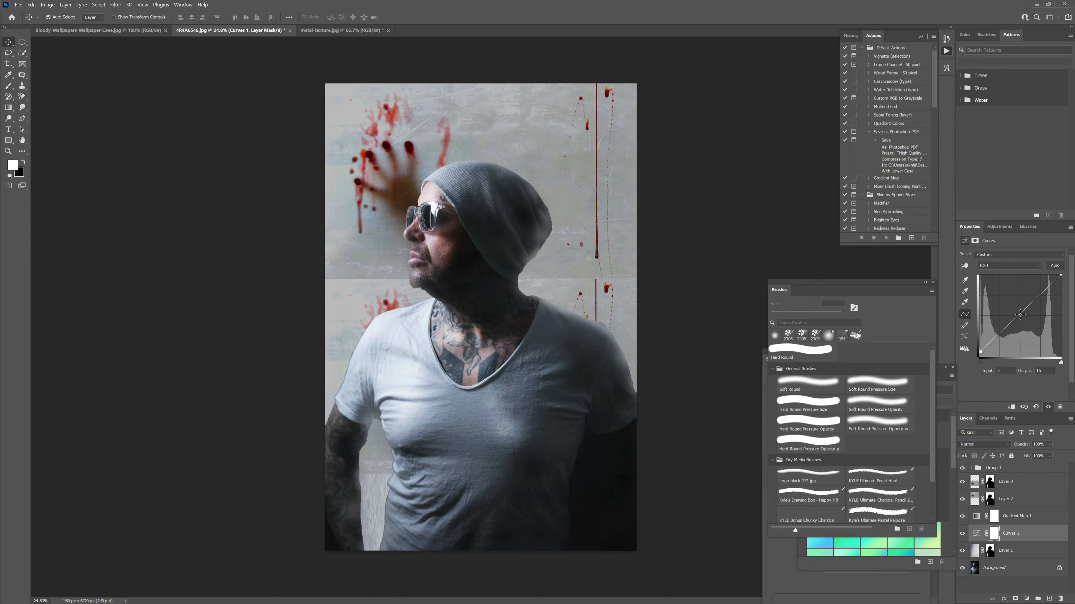
Add shadow, midtone and highlight points to the RGB curve and lower the midtone point to input 131, output 115
left_click(1019, 315)
left_click(997, 336)
left_click(1042, 295)
left_click(1019, 314)
left_click_drag(1019, 315, 1022, 320)
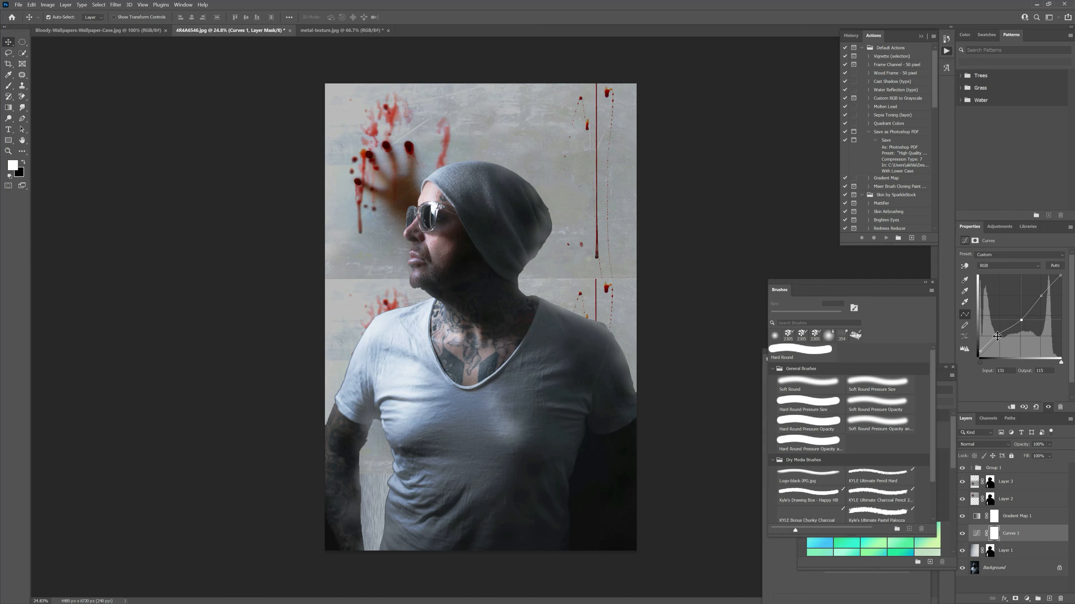
left_click(996, 336)
left_click_drag(996, 336, 997, 336)
Create a new empty layer, place it above Group 1, and rename it text
left_click(1048, 599)
left_click_drag(995, 534, 995, 463)
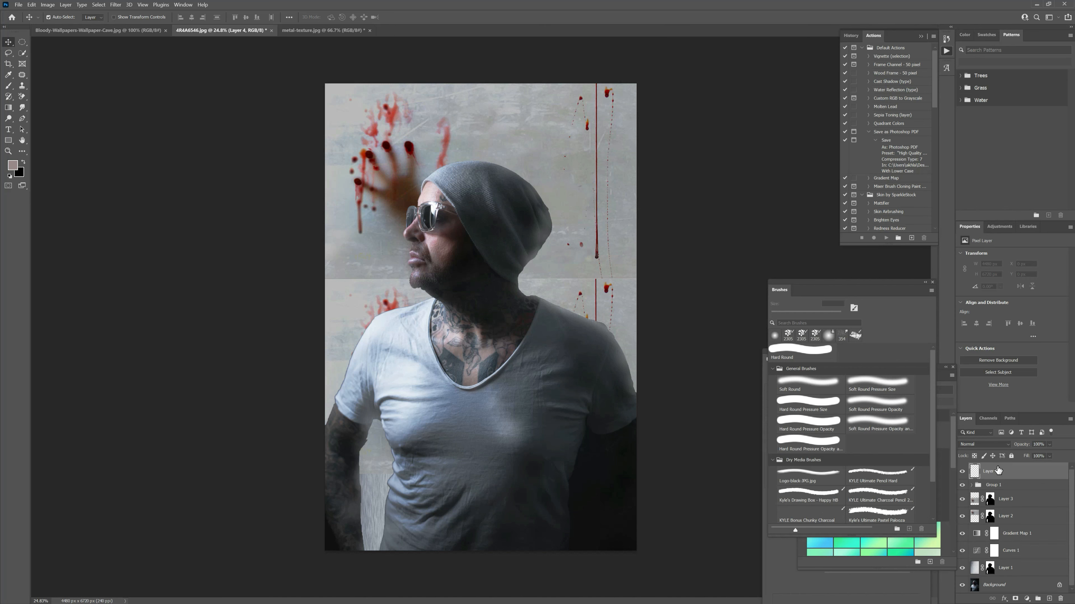
double_click(990, 472)
type("text")
key("Return")
Place a horizontal line of 140 pt Battery Park placeholder text above the man's head and shift it closer to the canvas's centre
left_click(9, 132)
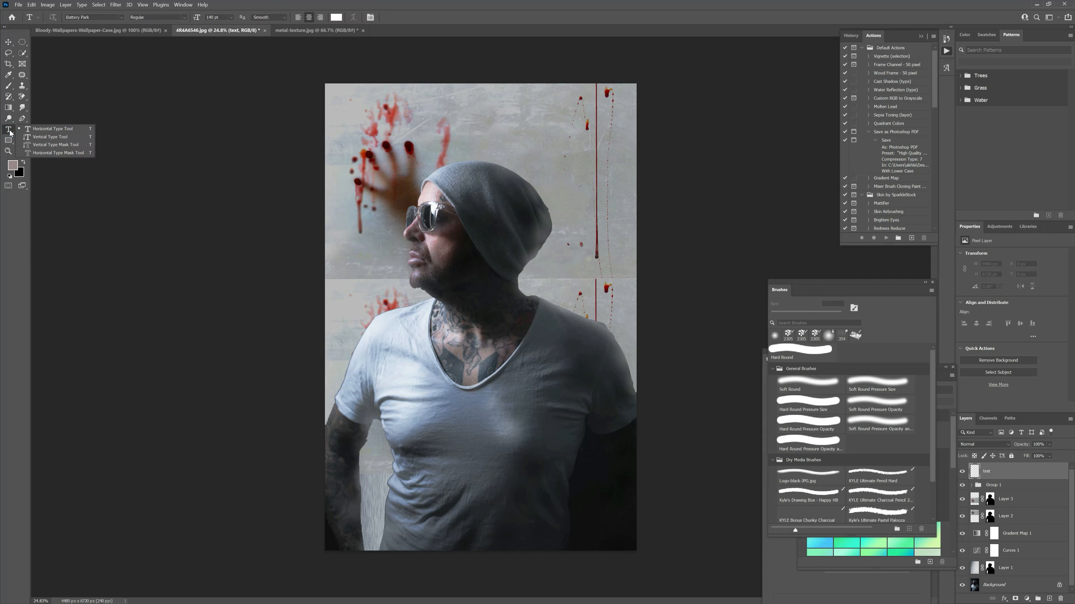
left_click(47, 128)
left_click(516, 138)
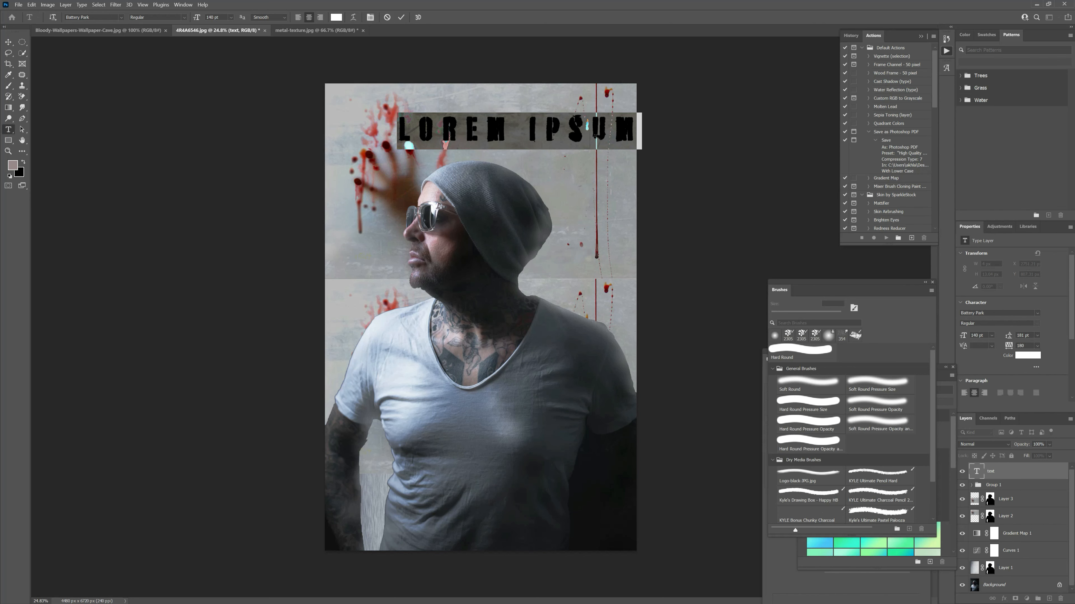
left_click(120, 19)
left_click(121, 18)
left_click(9, 43)
left_click_drag(482, 132, 466, 134)
Replace the placeholder text with VERY INKY DUDE and move the line down across the man's neck
double_click(465, 132)
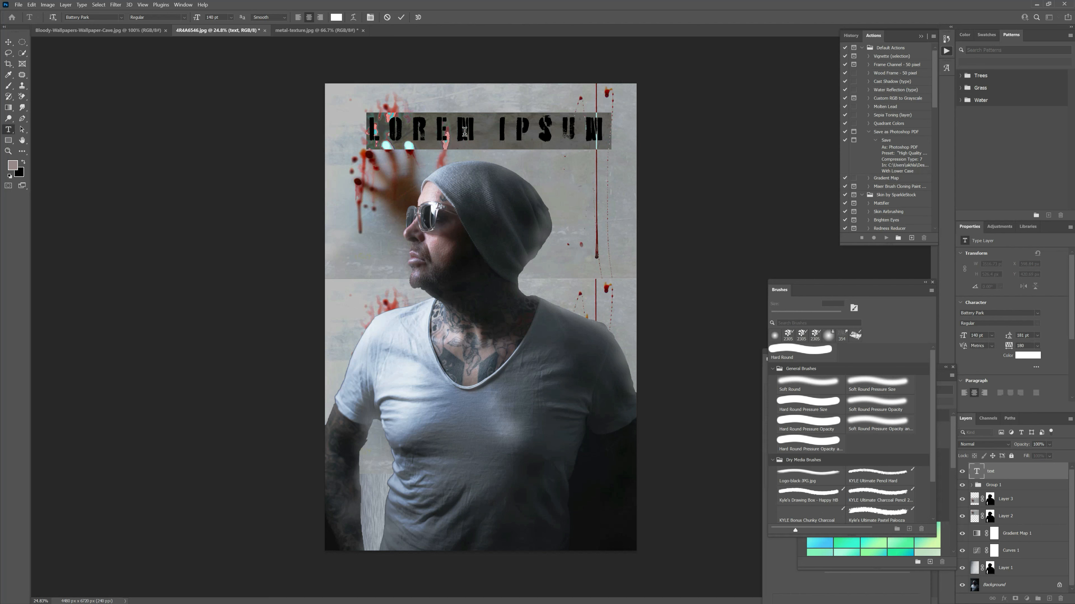
type("VERY    ")
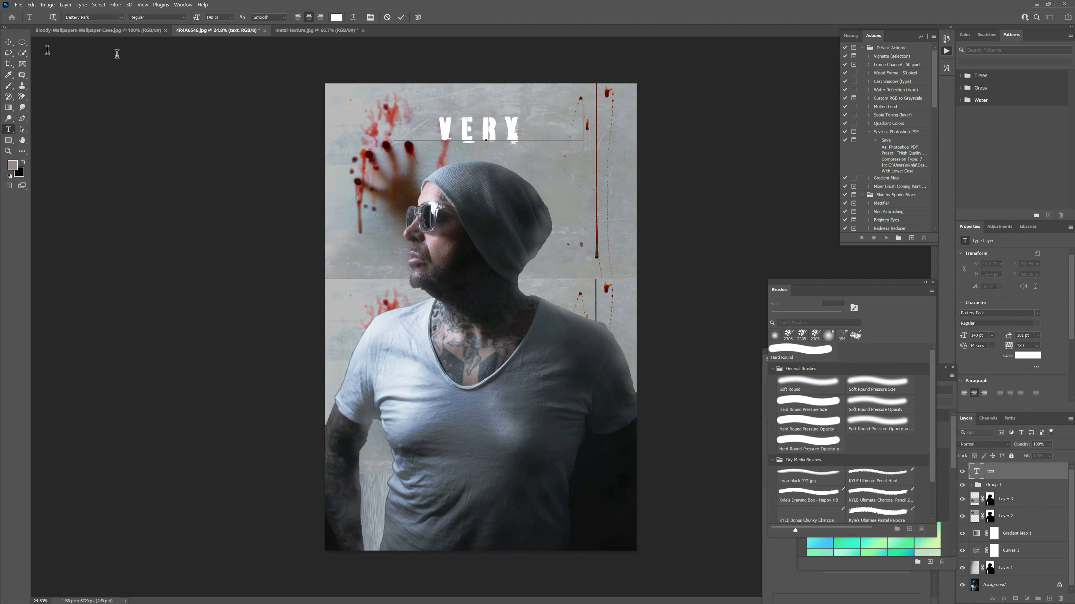
type(" INKY")
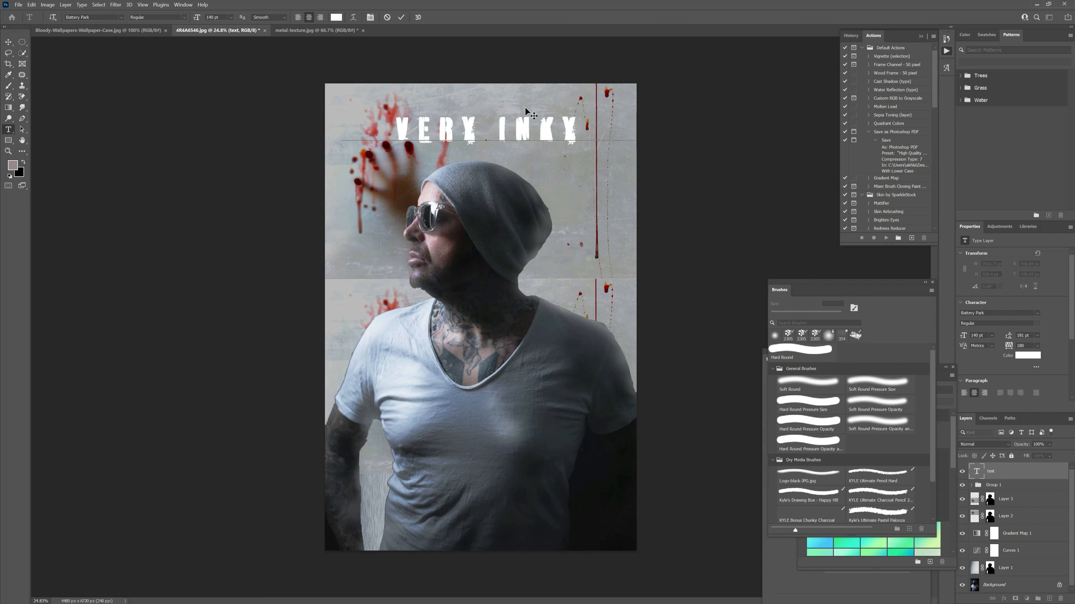
type("DUDE")
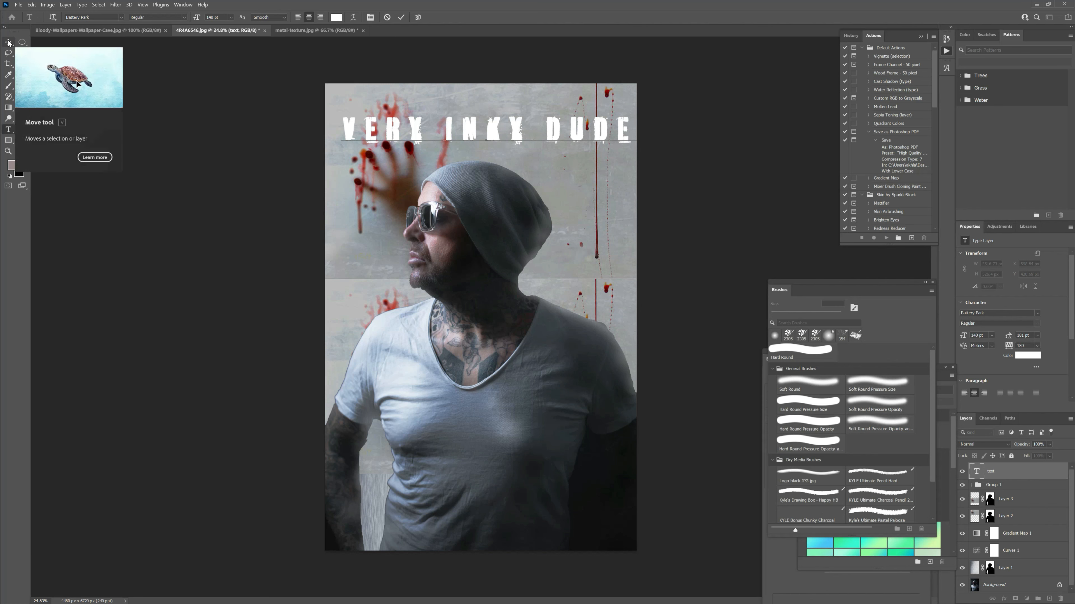
key("v")
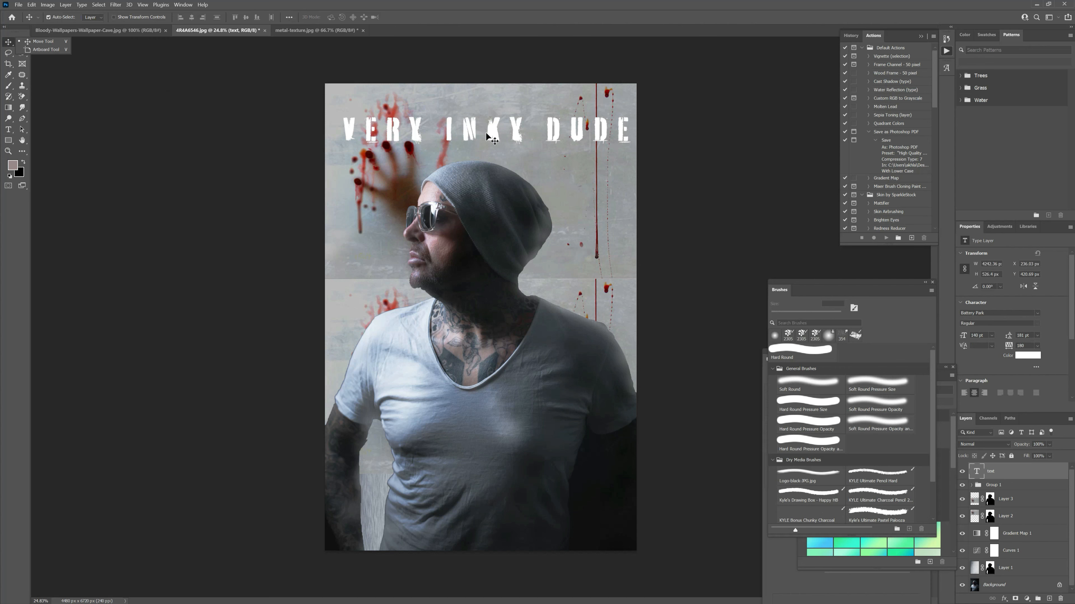
left_click_drag(494, 132, 486, 289)
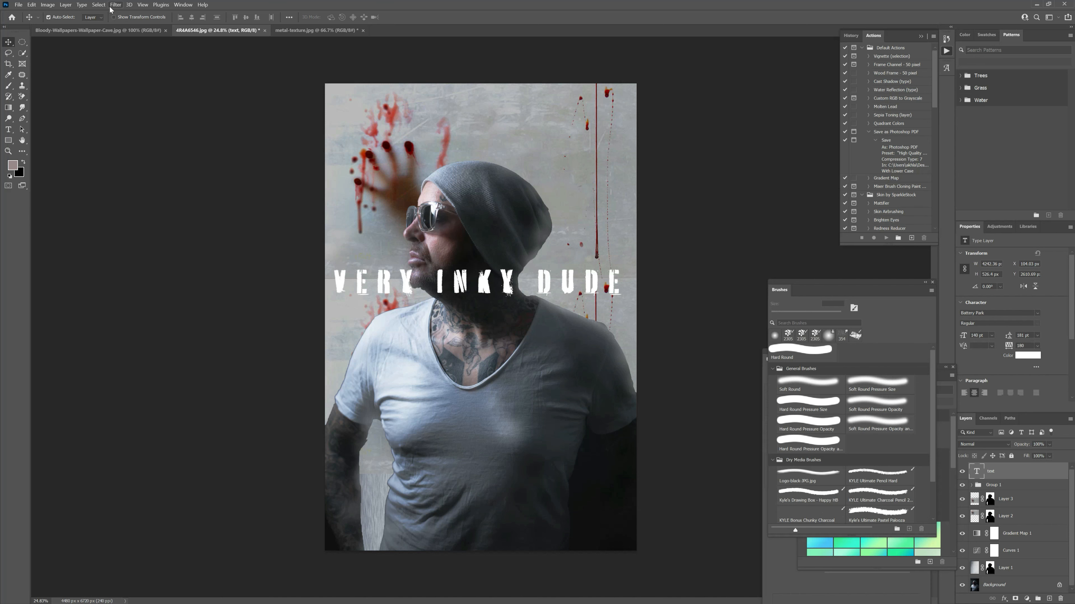
left_click(98, 5)
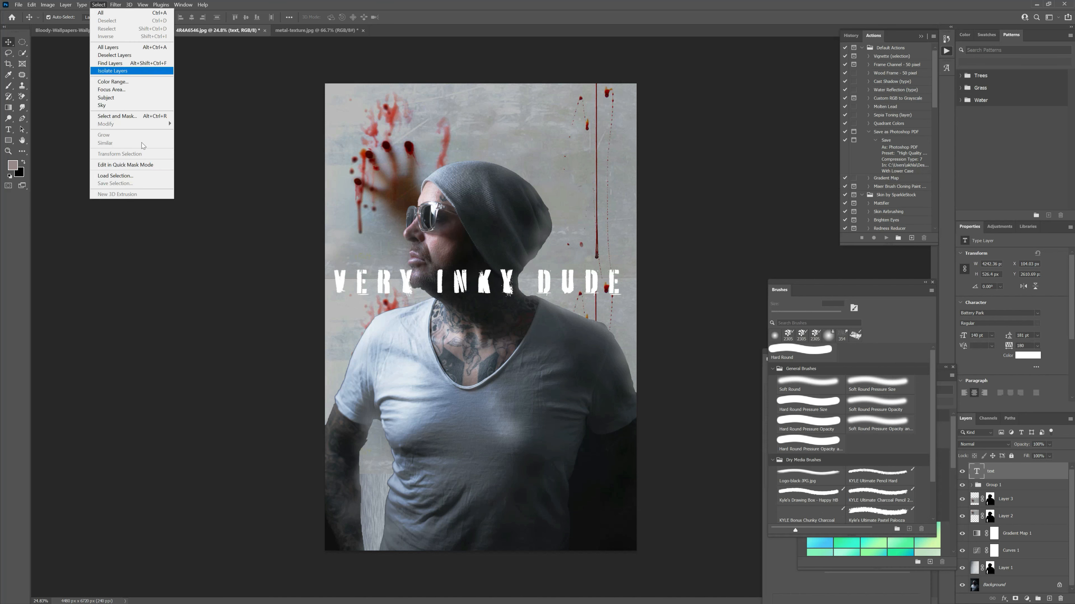
left_click(143, 179)
left_click(539, 188)
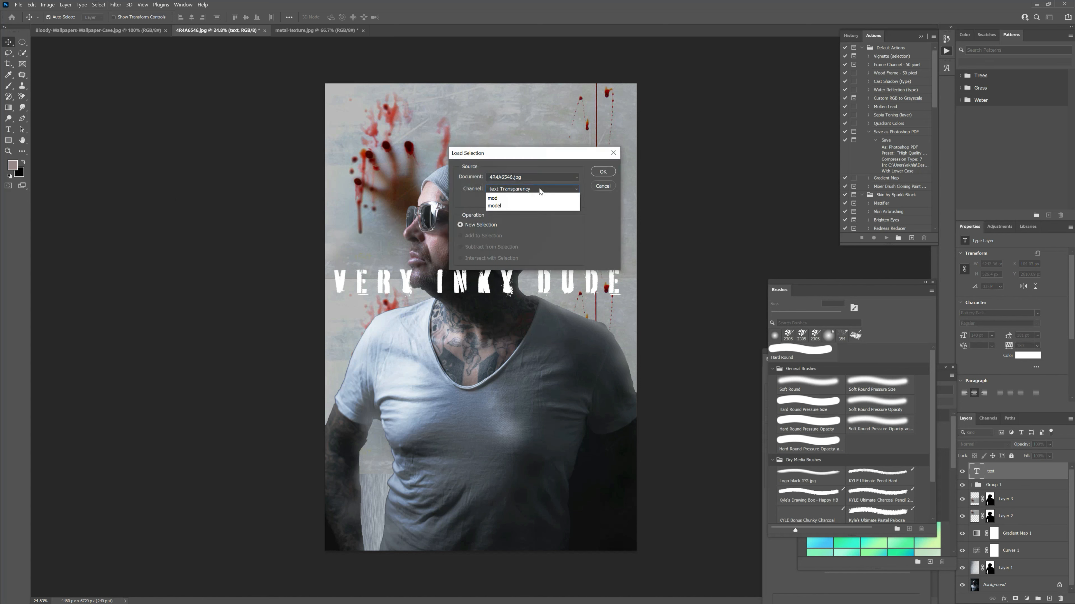
left_click(525, 227)
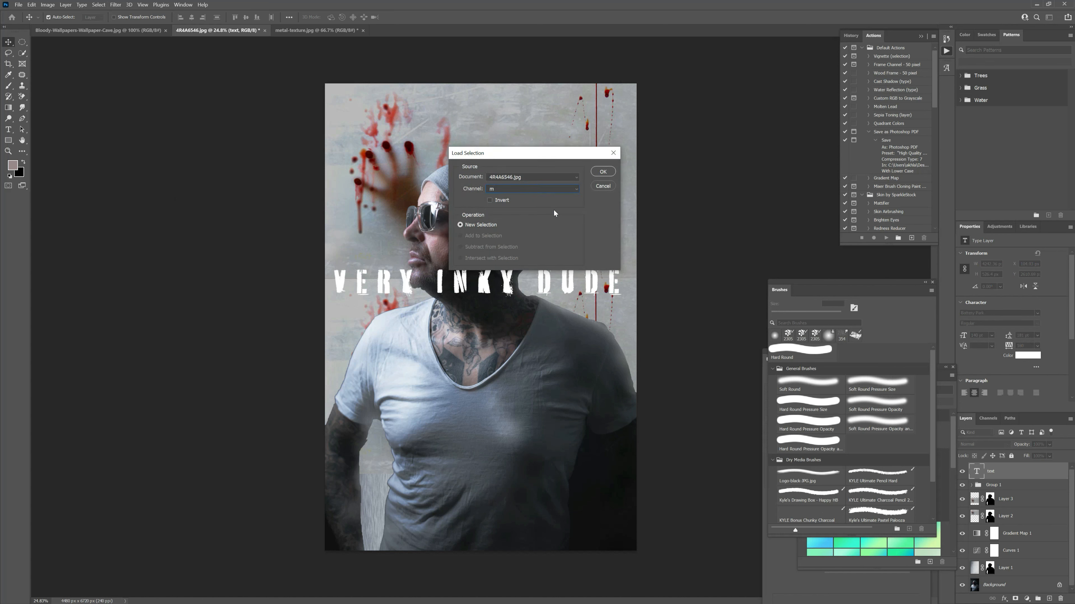
left_click(596, 174)
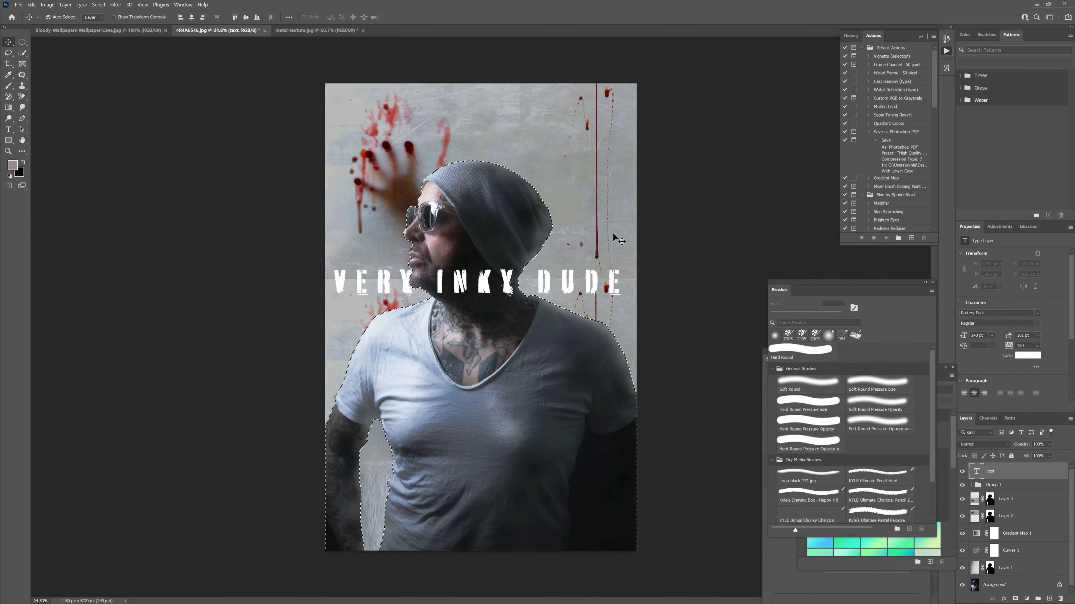
key("ctrl")
key("ctrl+d")
double_click(507, 286)
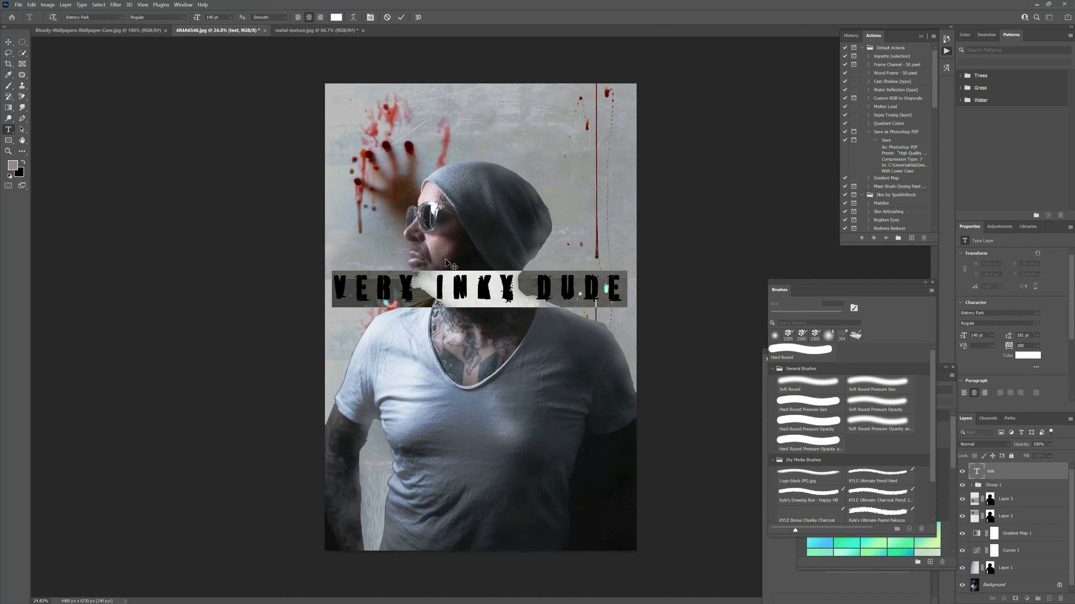
left_click(100, 4)
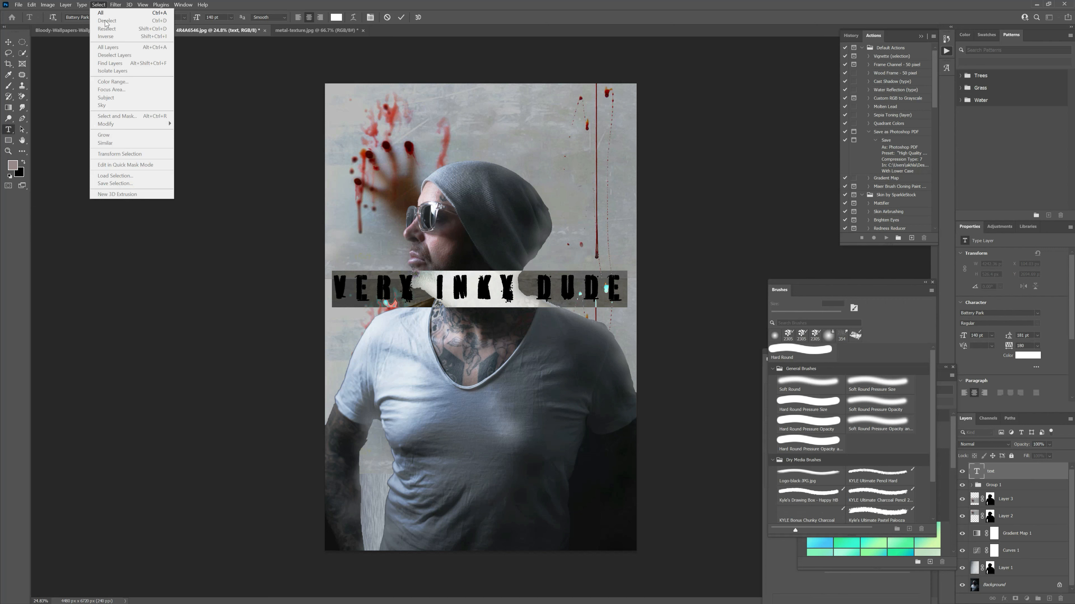
left_click(298, 159)
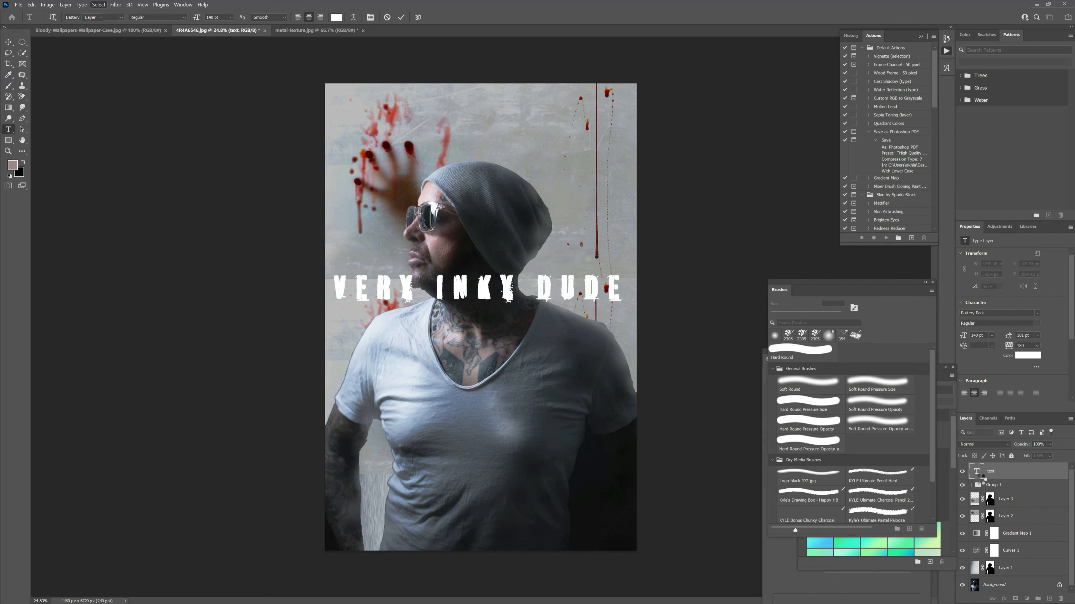
key("v")
Load the man's outline as a new selection, invert it, and apply it as a layer mask on the text layer
left_click(98, 5)
left_click(114, 175)
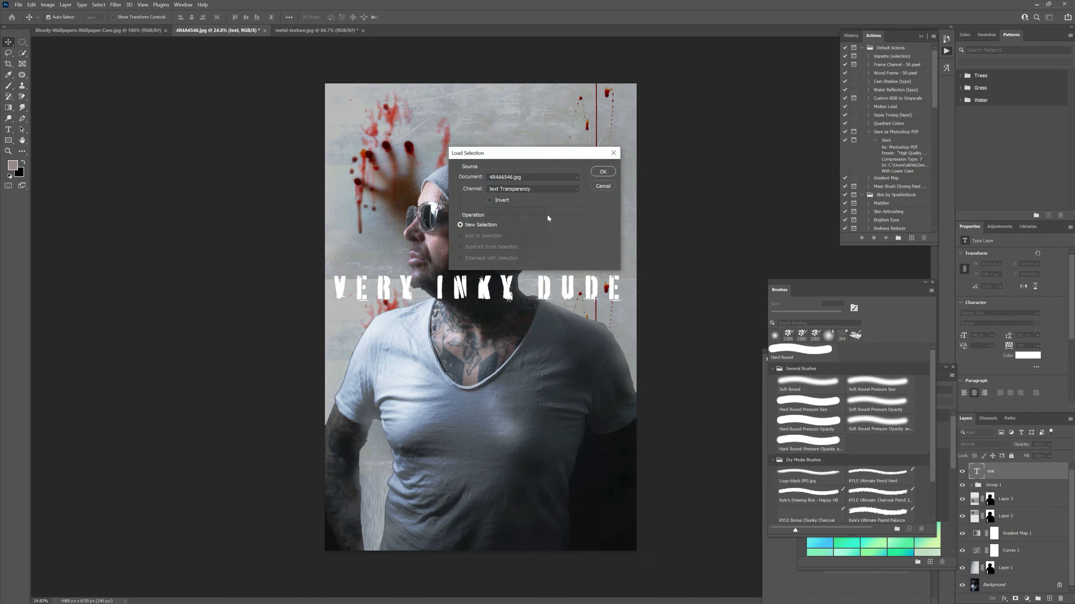
left_click(547, 190)
left_click(537, 220)
left_click(604, 171)
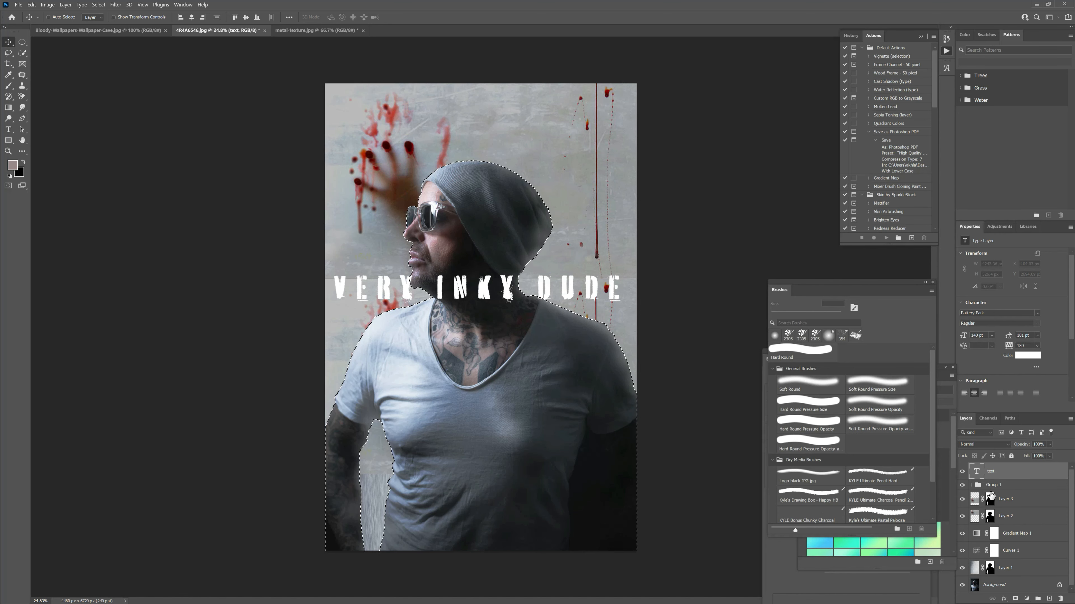
key("ctrl+shift+i")
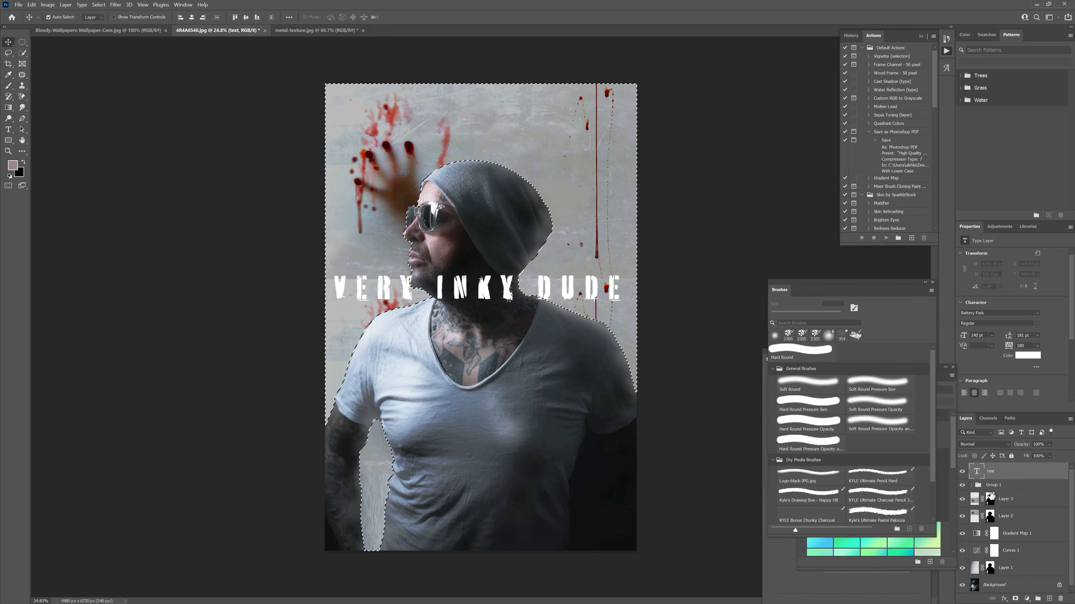
left_click(1016, 599)
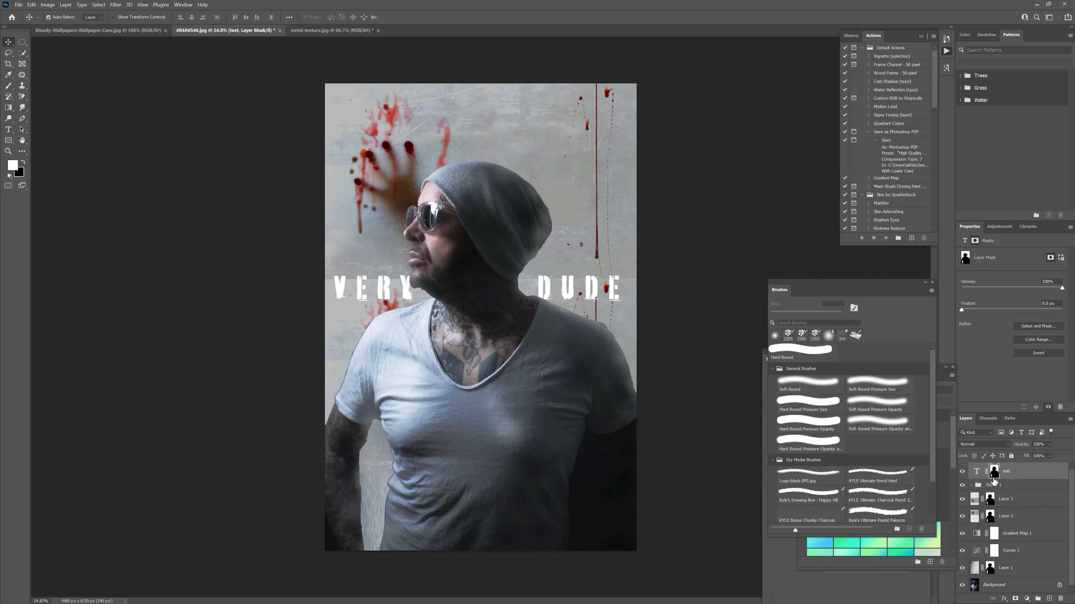
Try moving the title together with its mask up above the man's head, and undo the move
left_click(976, 472)
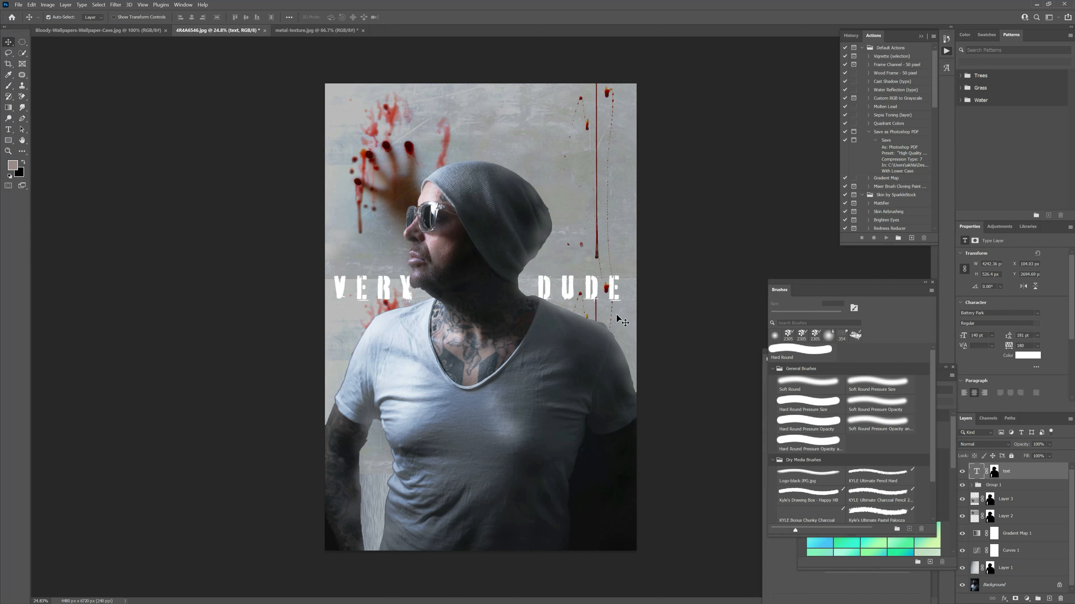
left_click_drag(572, 298, 574, 148)
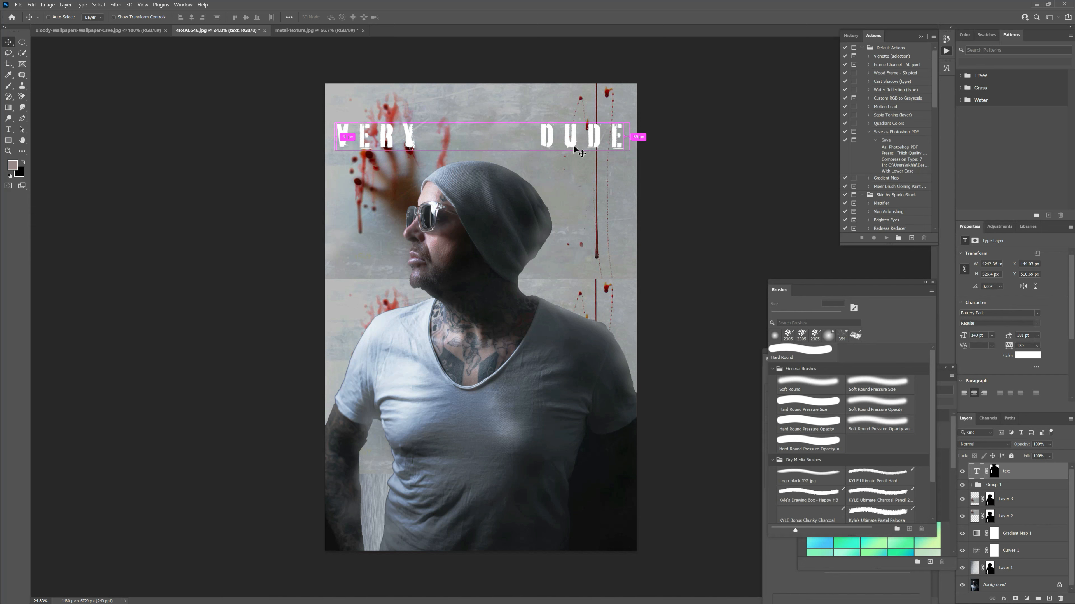
key("ctrl+z")
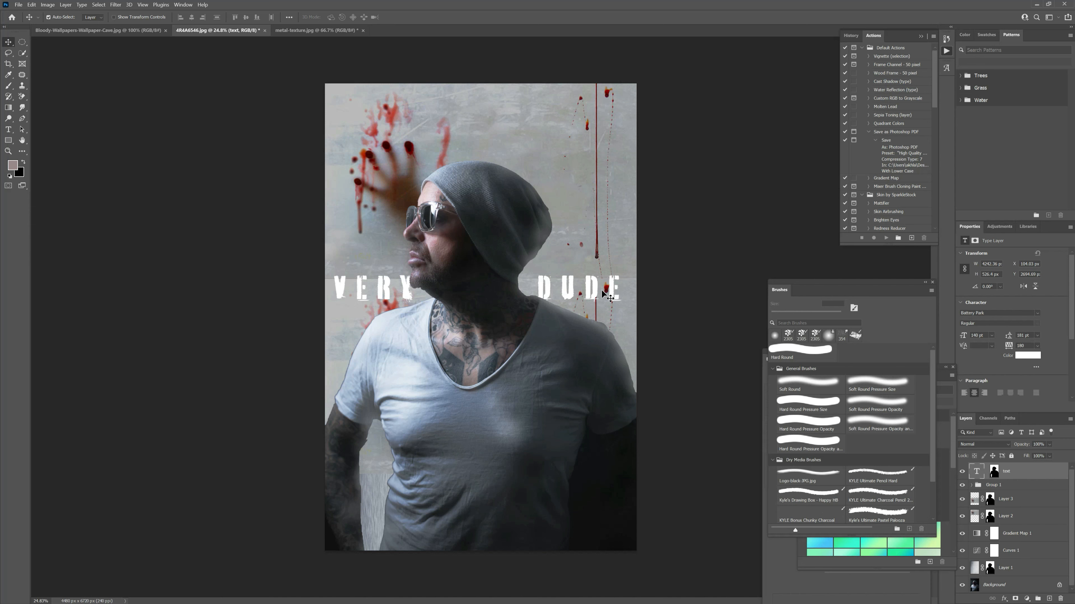
Unlink the title from its mask and move the text up so it sits just above the man's beanie
left_click_drag(595, 297, 587, 317)
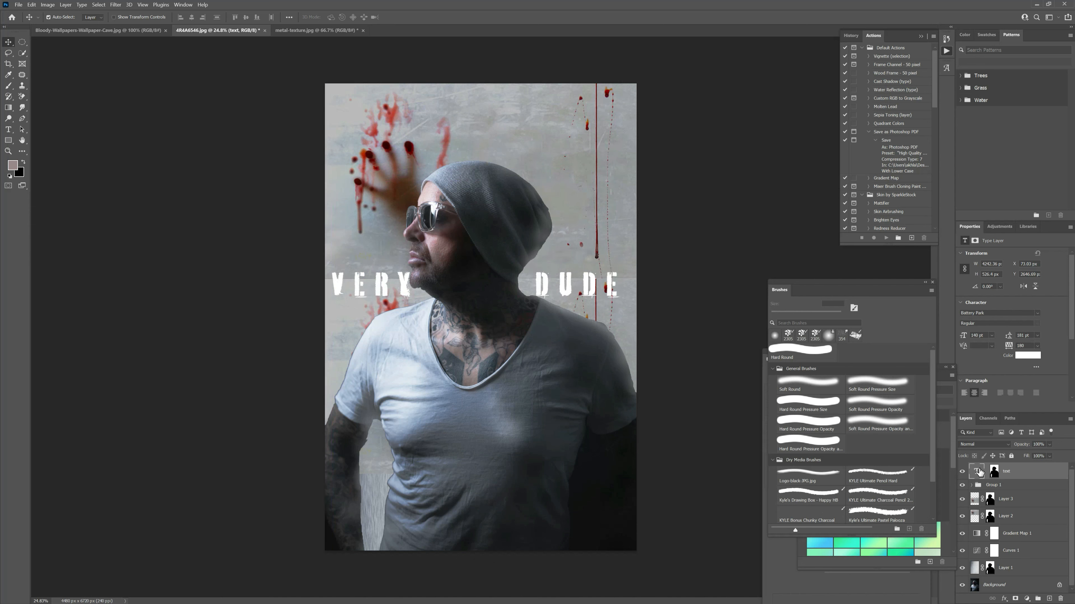
left_click_drag(538, 293, 542, 164)
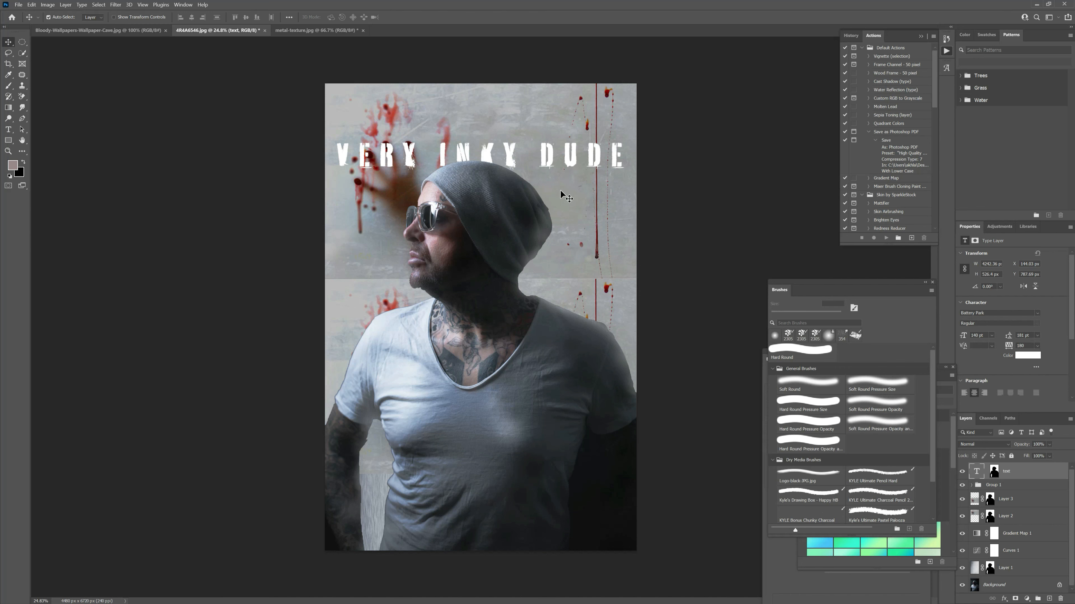
left_click_drag(589, 164, 591, 161)
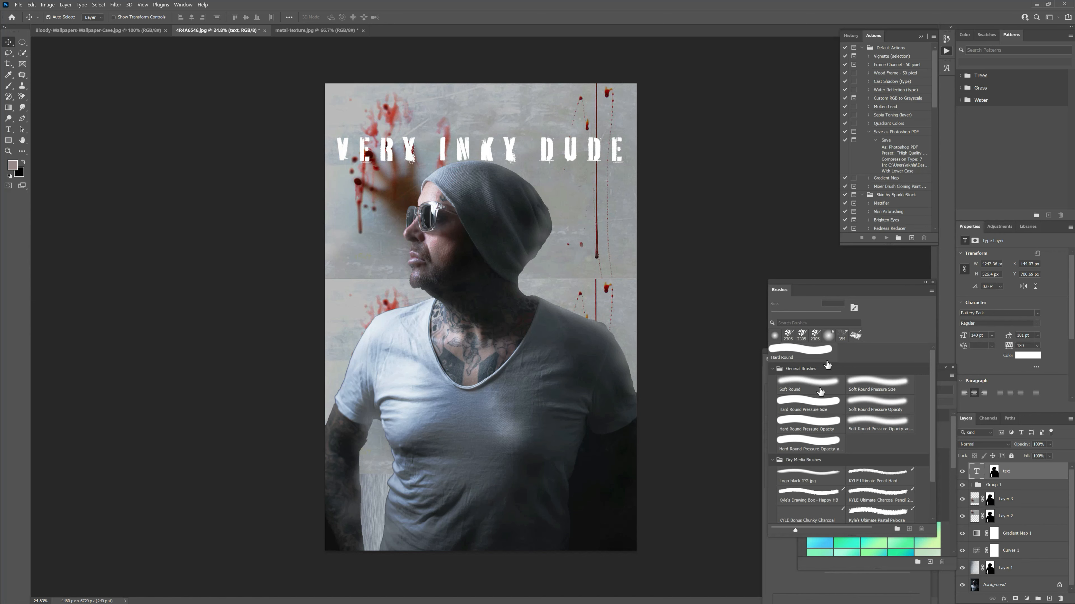
Move the floating Brushes panel up to uncover the panels beneath it
left_click_drag(791, 285, 811, 227)
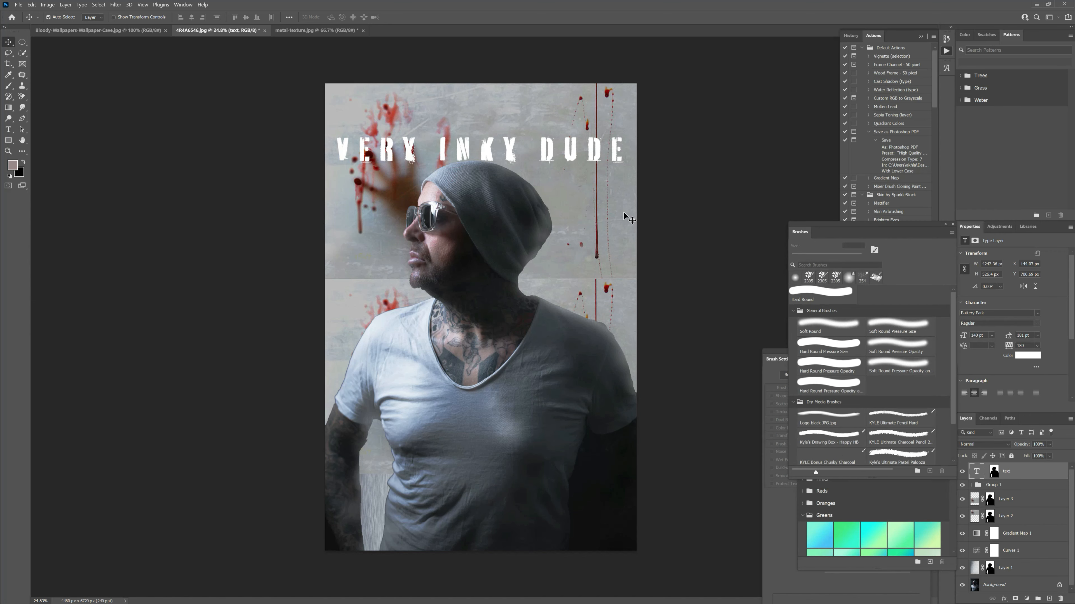